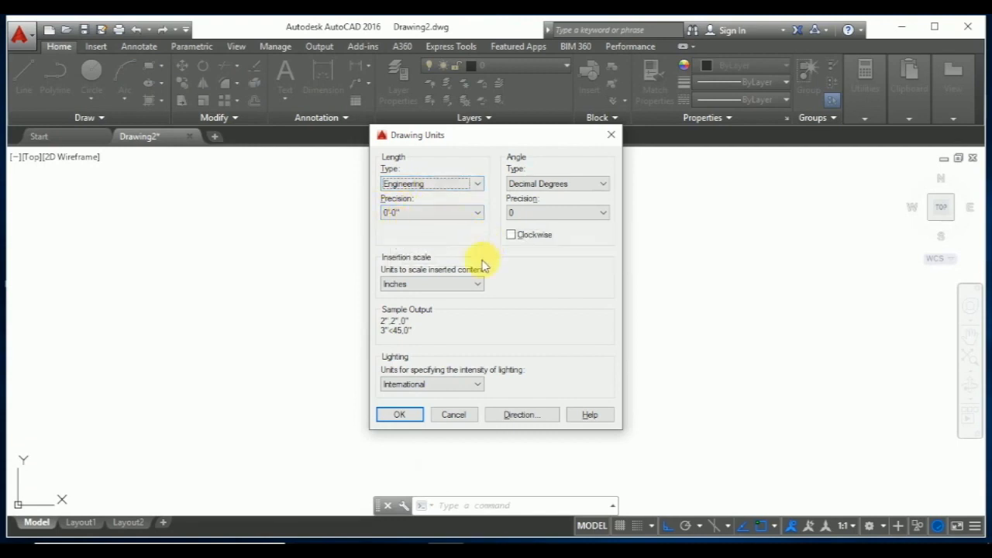
Set the insertion scale to Inches and accept the drawing units
left_click(425, 285)
left_click(427, 306)
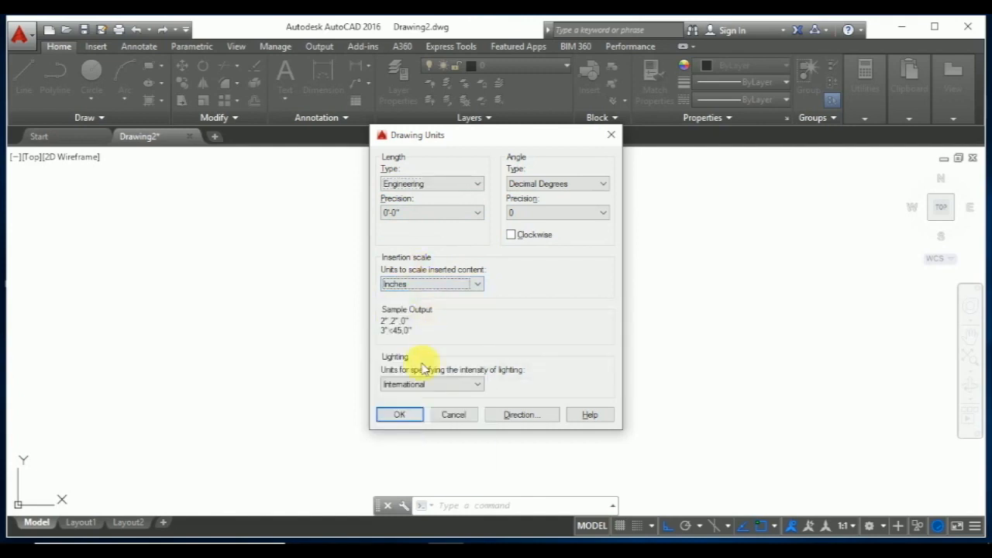
left_click(399, 415)
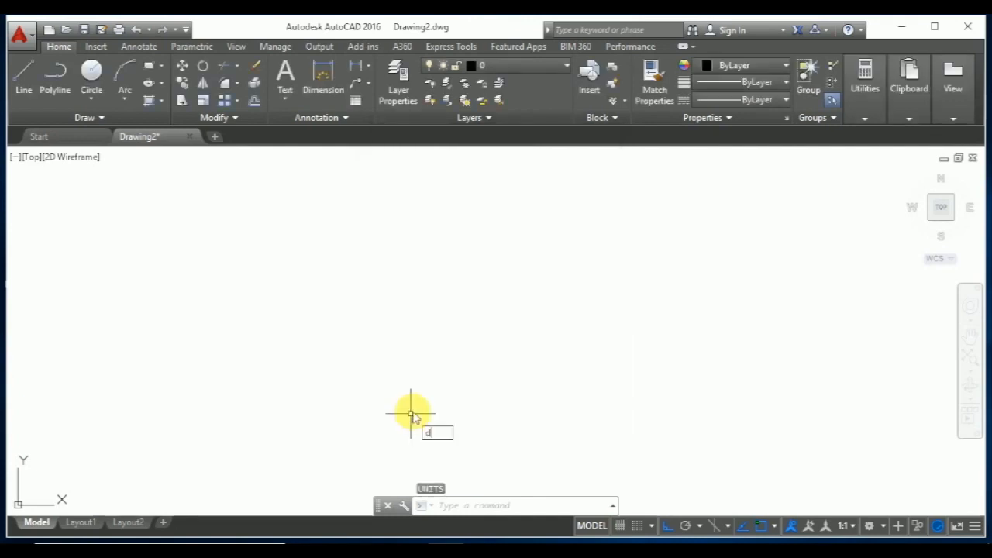
Review the text, fit and primary units settings of the ISO-25 dimension style
type("d")
key("Return")
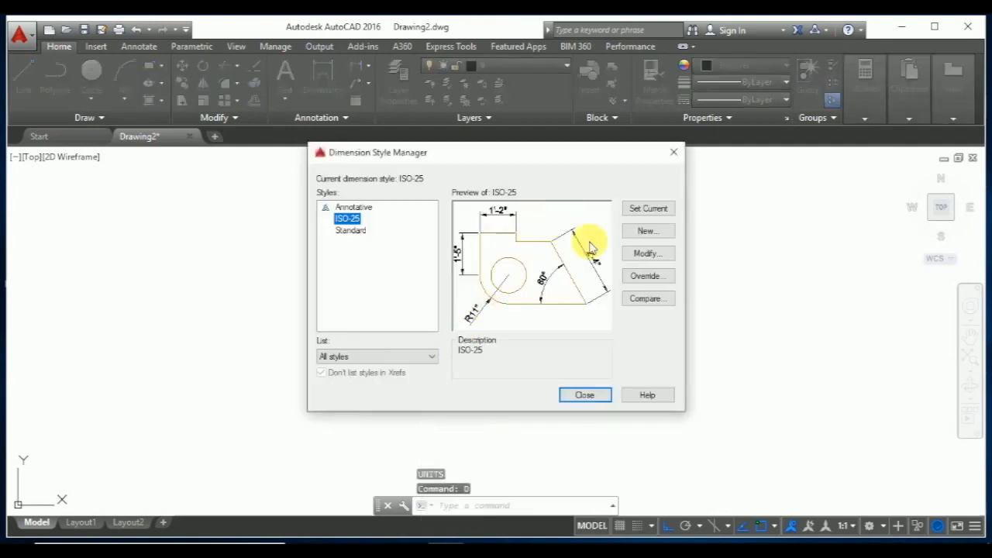
left_click(631, 259)
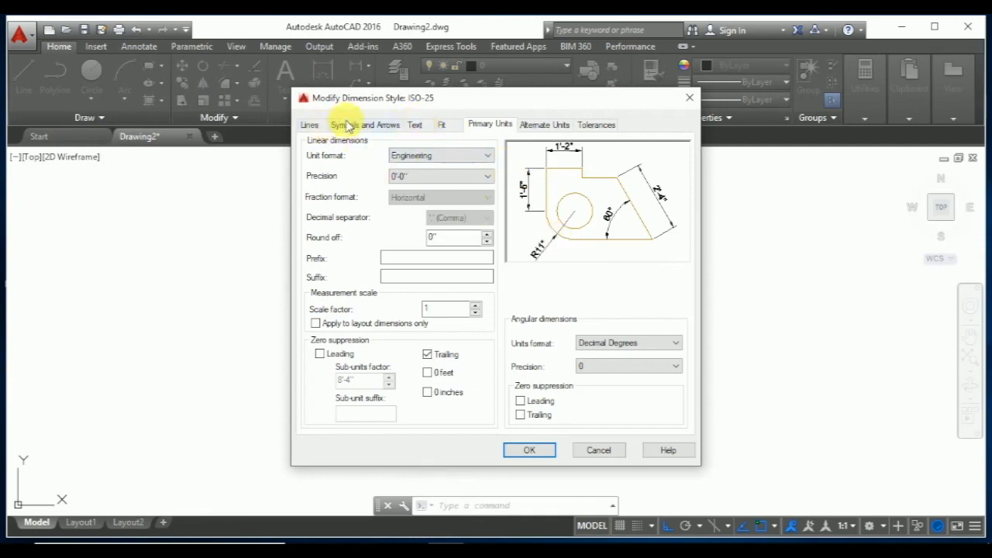
left_click(424, 125)
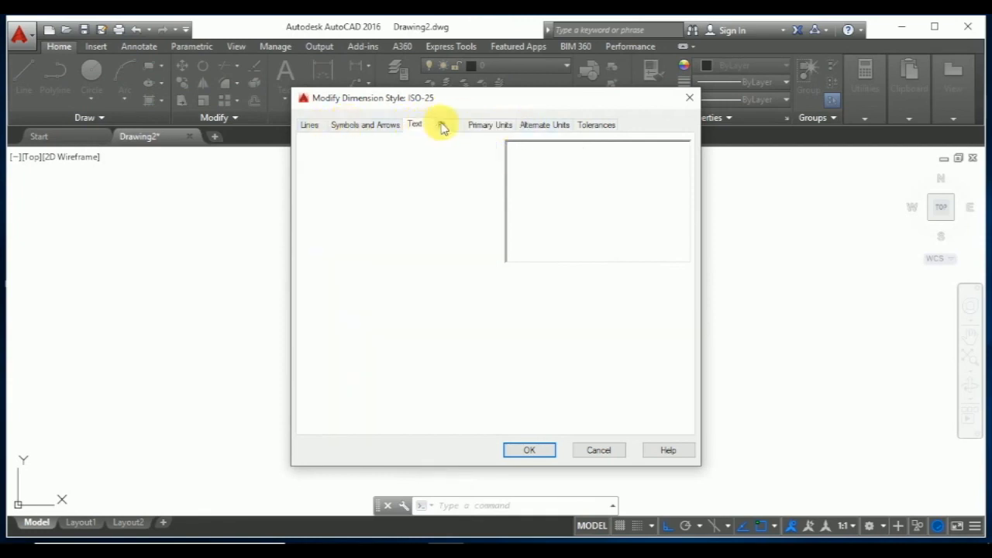
left_click(442, 126)
left_click(478, 127)
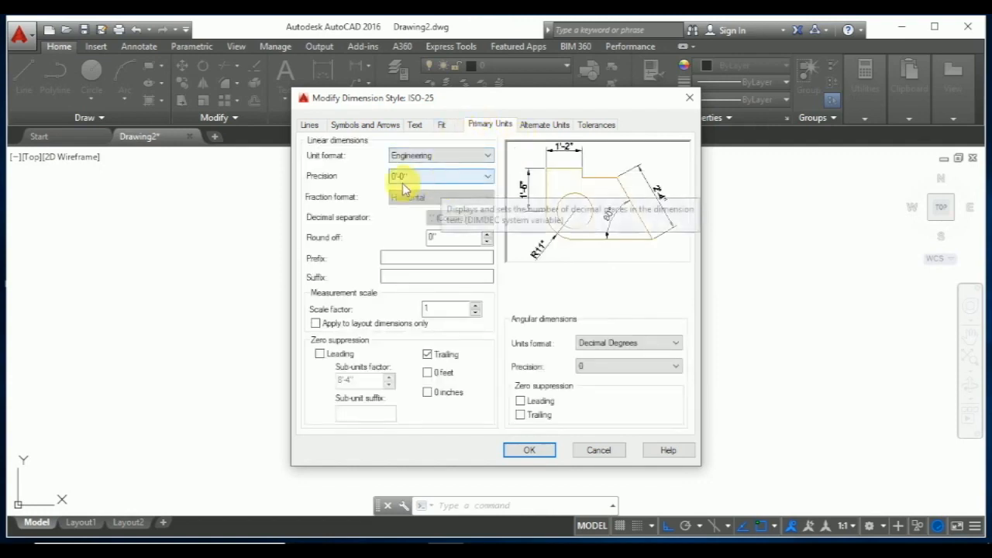
left_click(529, 450)
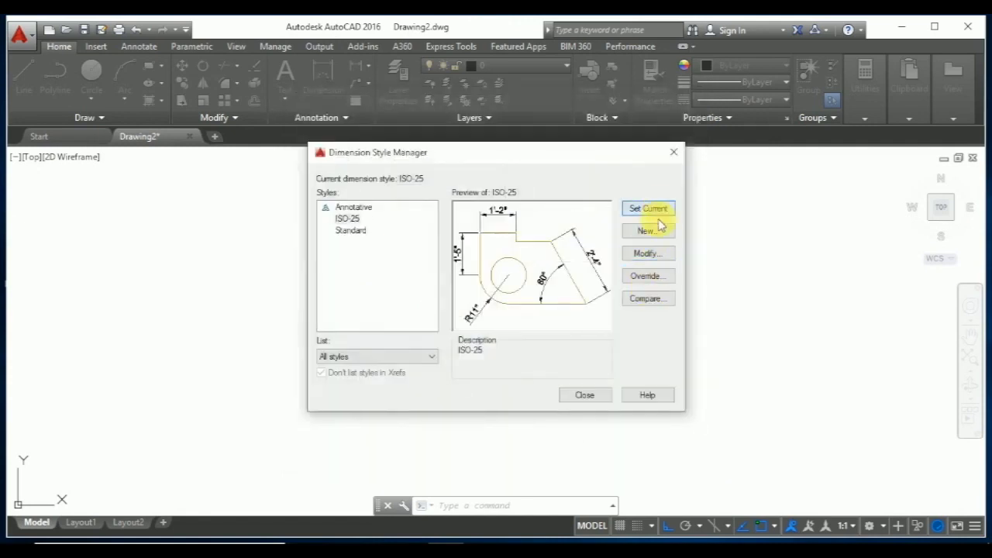
left_click(597, 396)
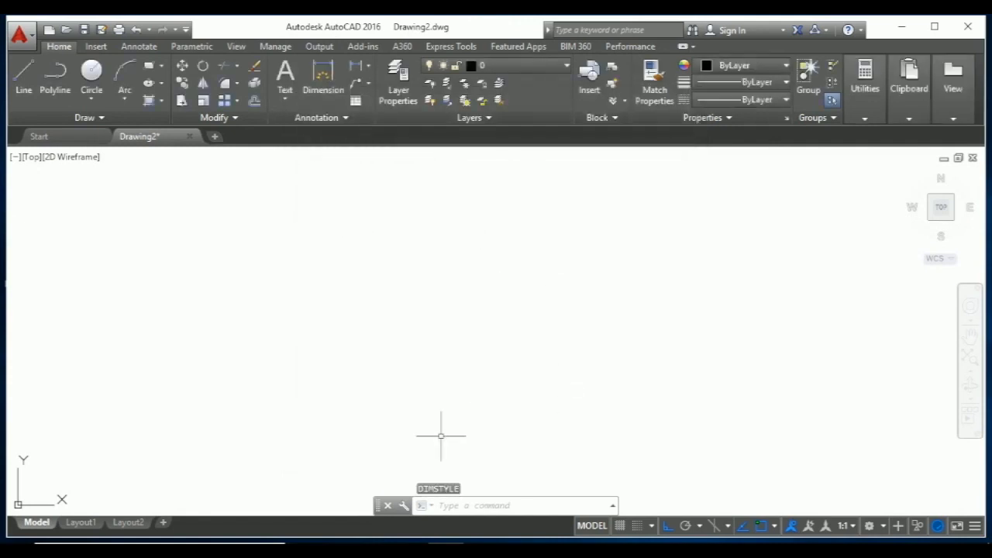
key("Escape")
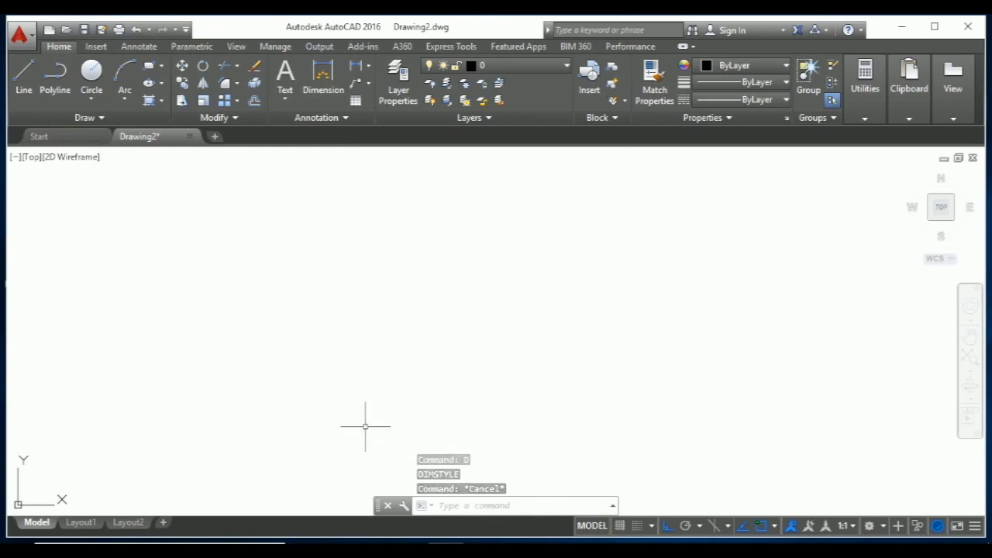
key("Escape")
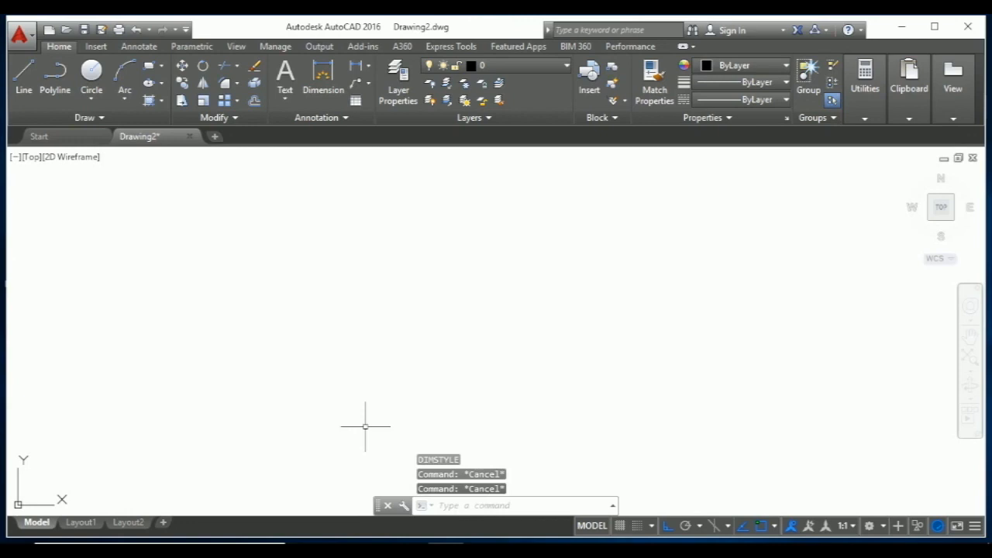
key("Escape")
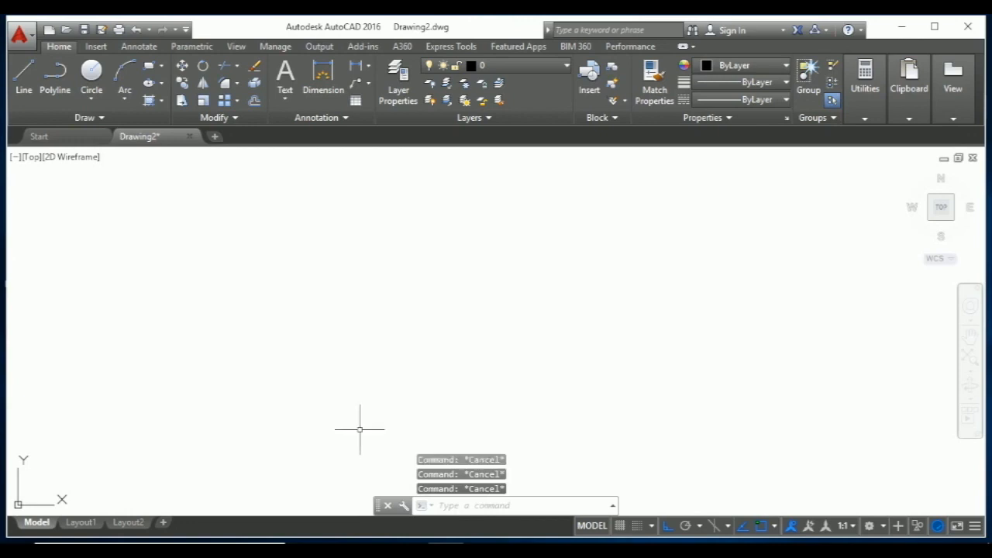
Draw a 3' by 3' square from four connected lines in the lower middle of the drawing area
type("l")
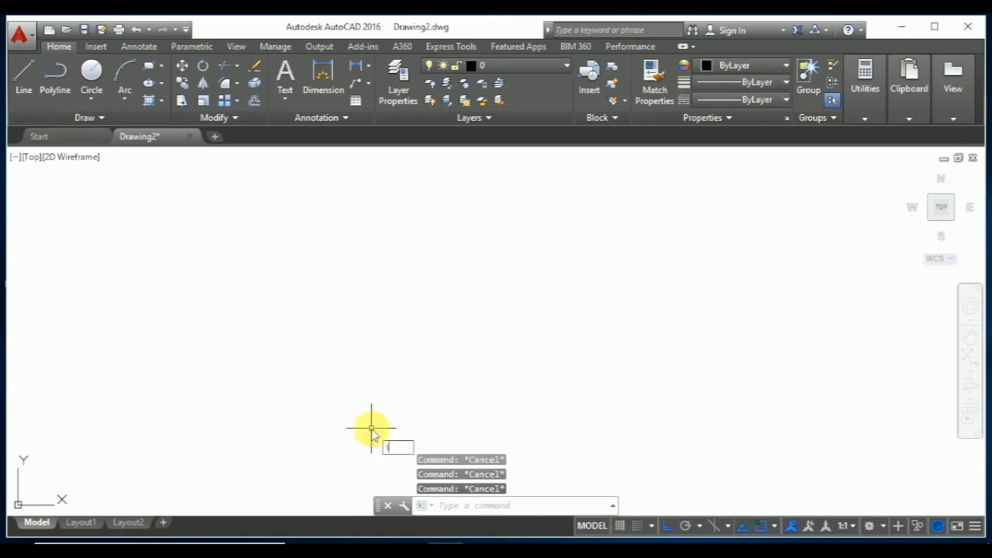
key("Return")
left_click(367, 429)
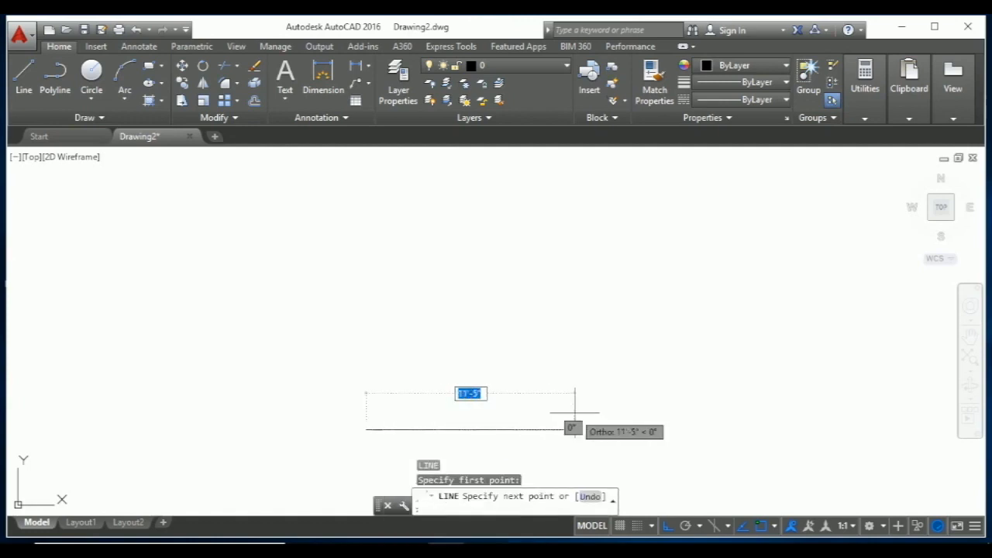
type("3")
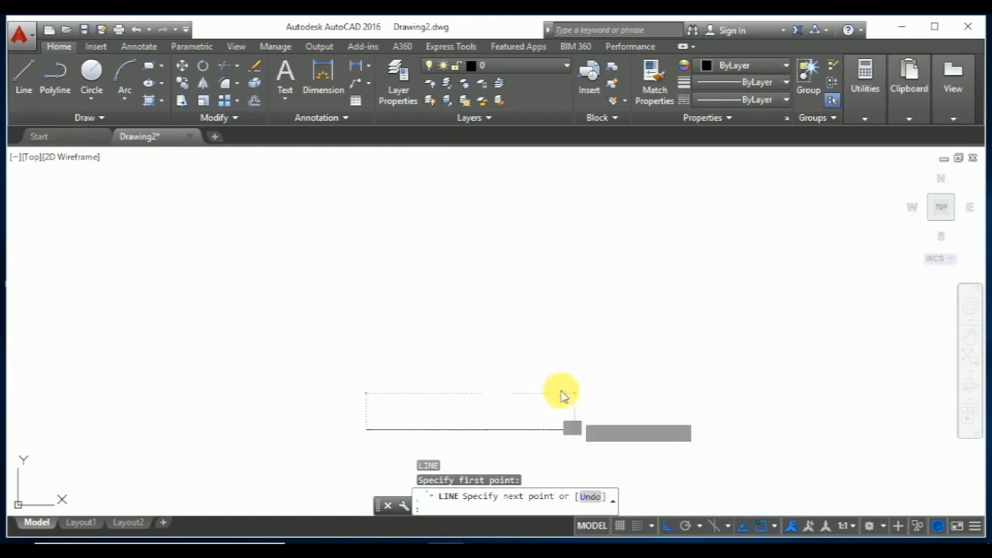
key("Return")
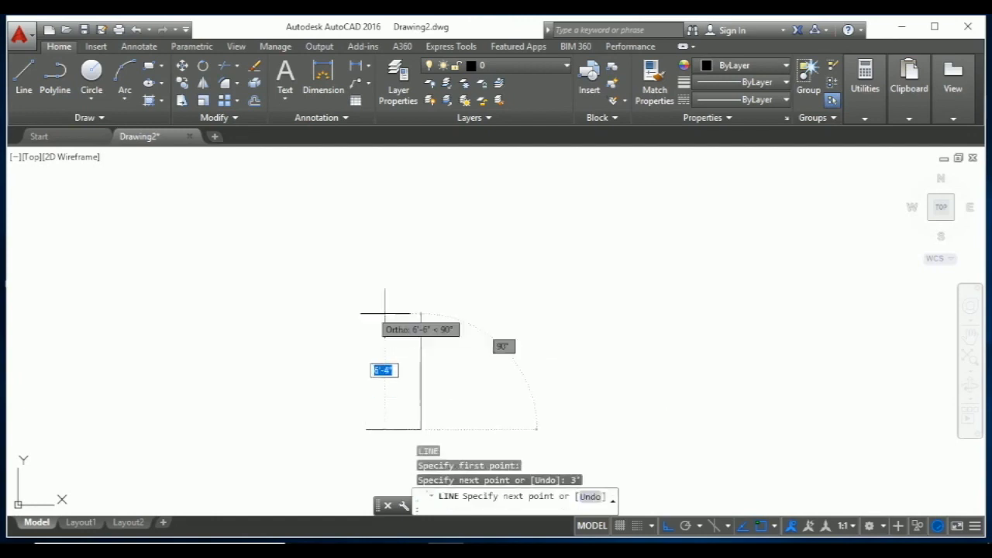
type("3")
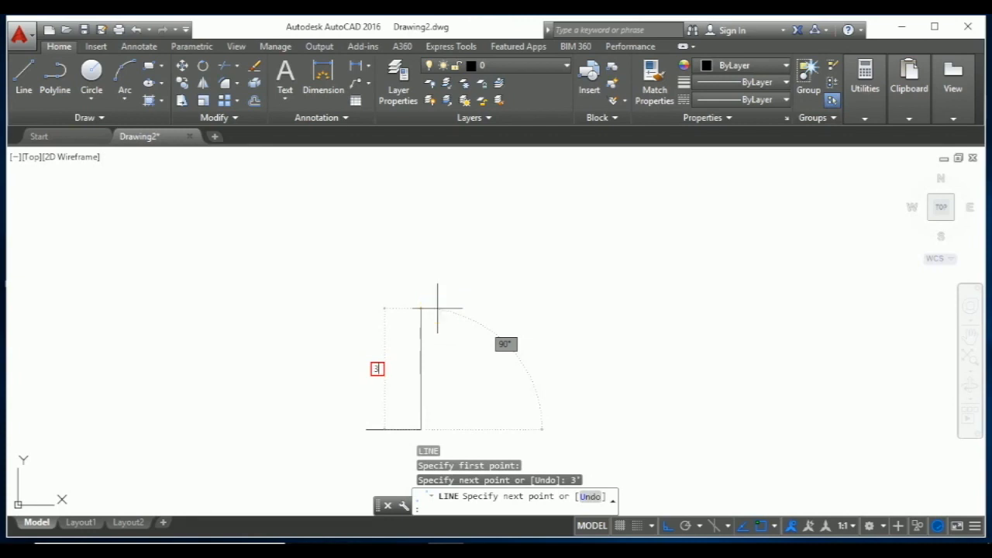
type("'")
key("Return")
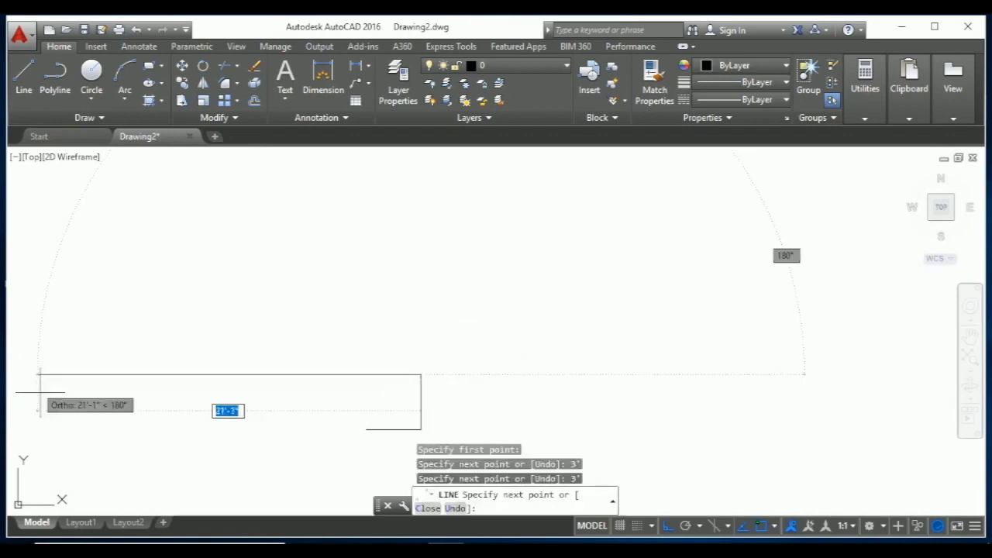
type("3")
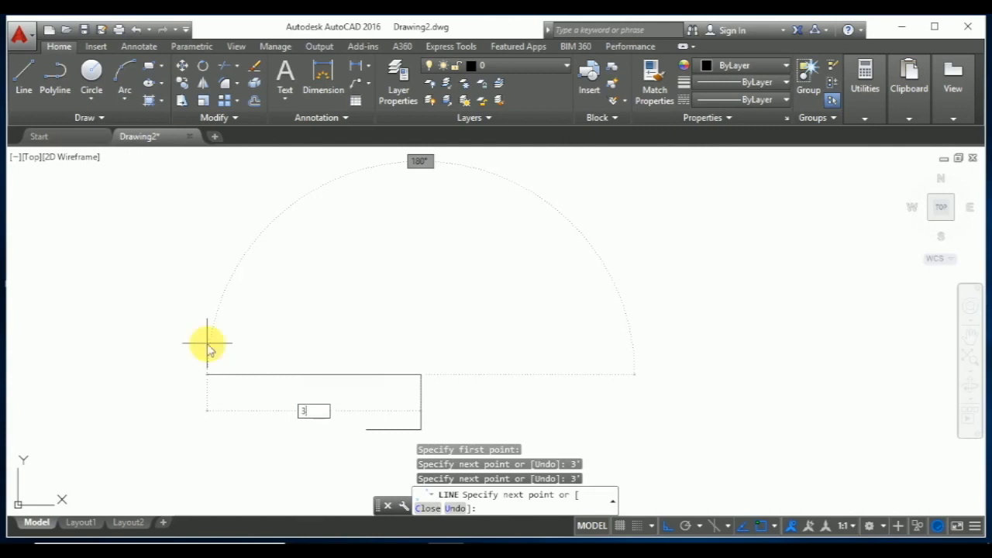
key("Return")
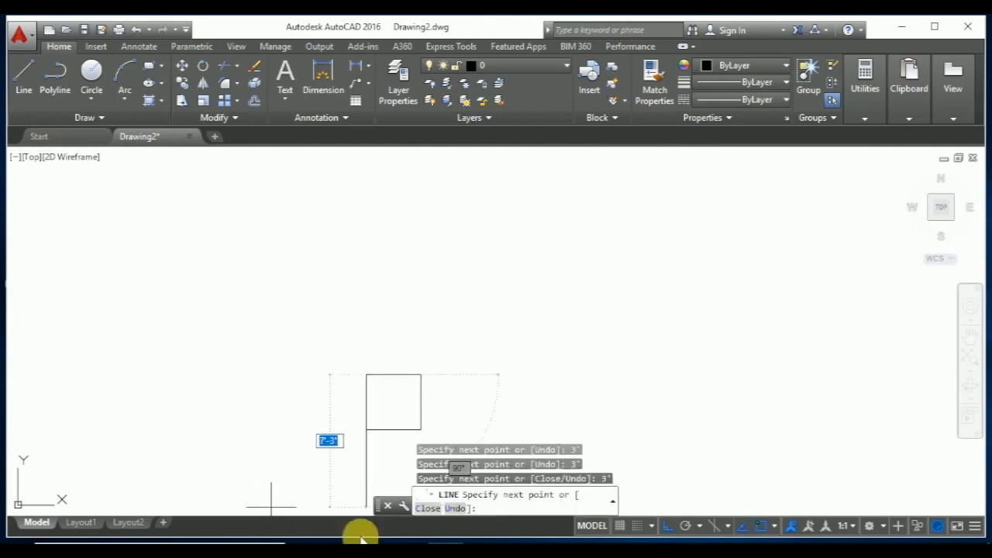
type("3")
key("Return")
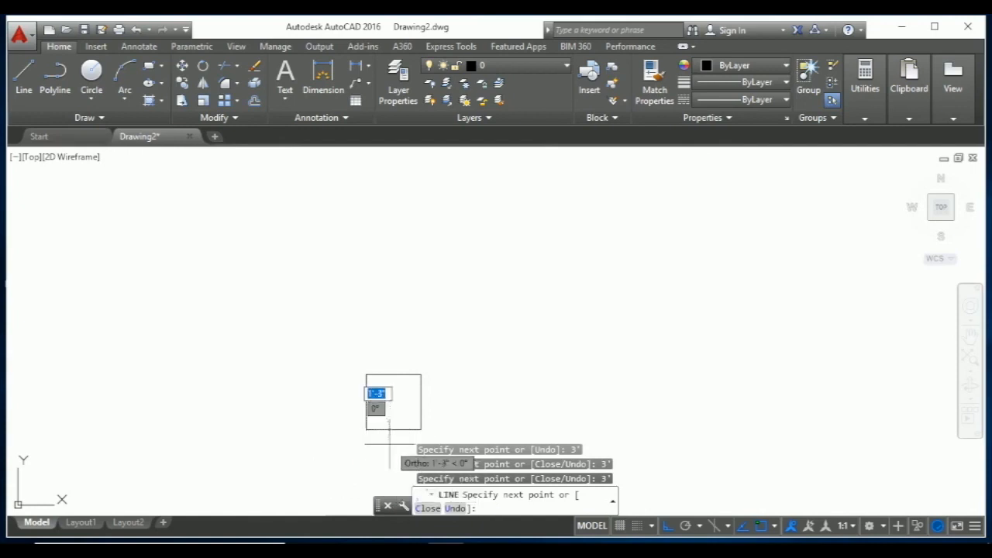
key("Escape")
Draw a 12' vertical line upward from the midpoint of the square's top edge
scroll(400, 378, "up", 2)
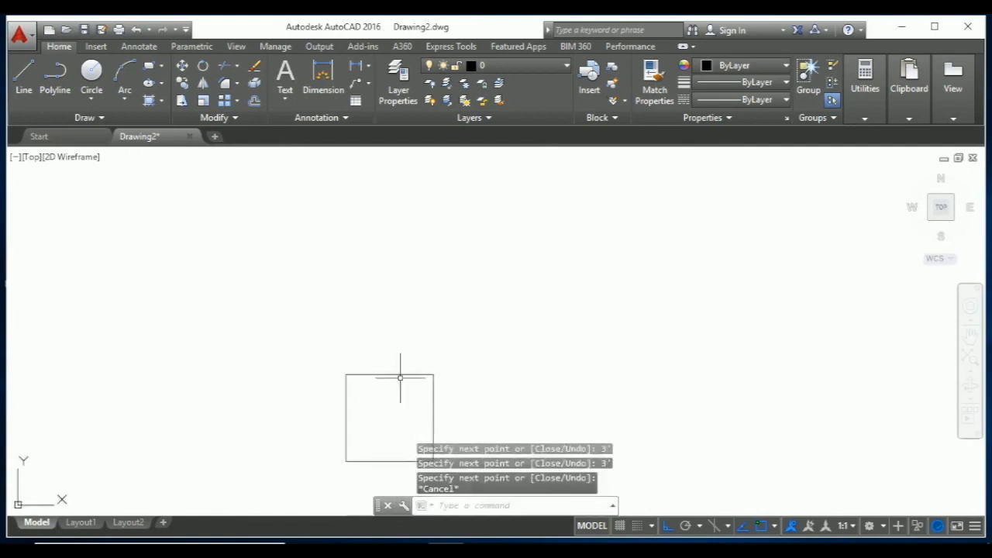
scroll(380, 370, "up", 2)
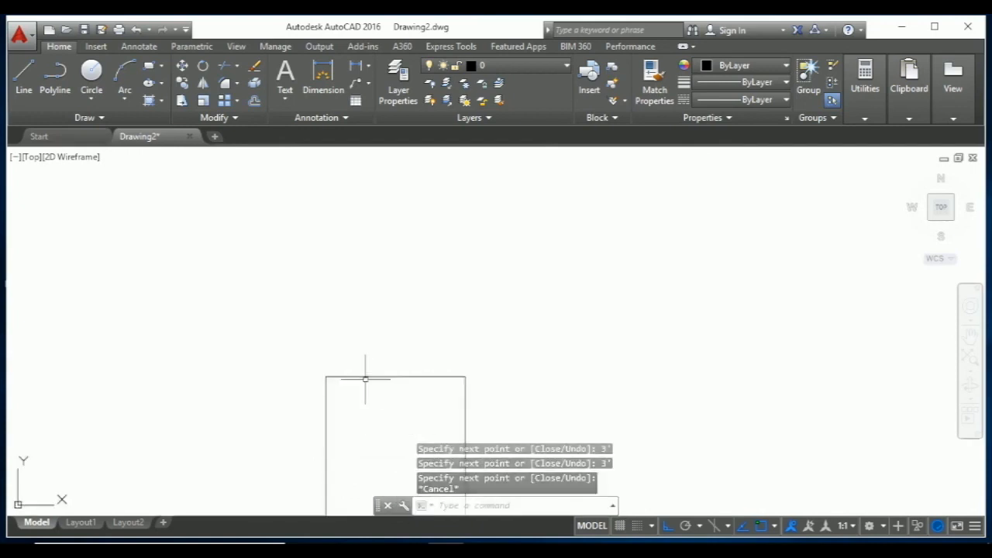
scroll(366, 377, "down", 2)
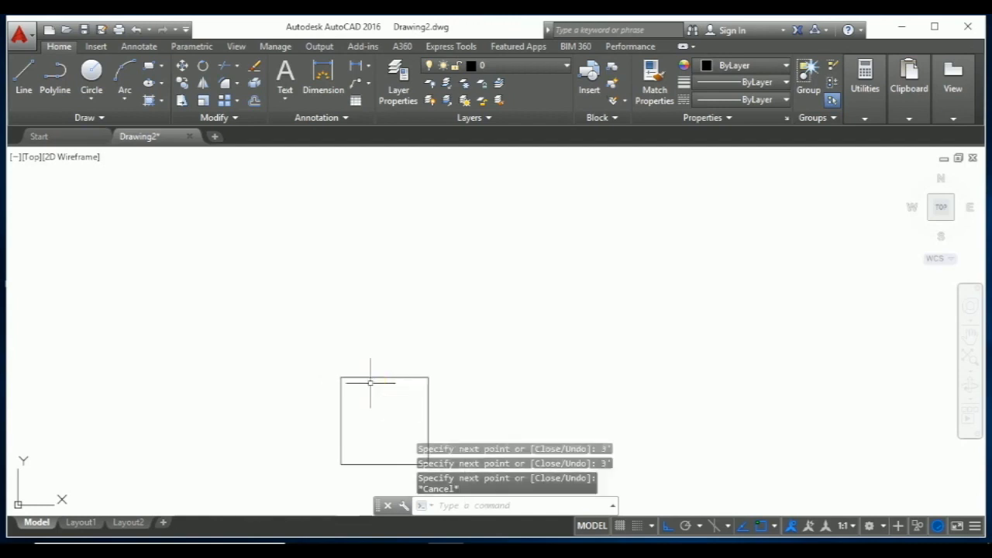
key("Return")
left_click(385, 377)
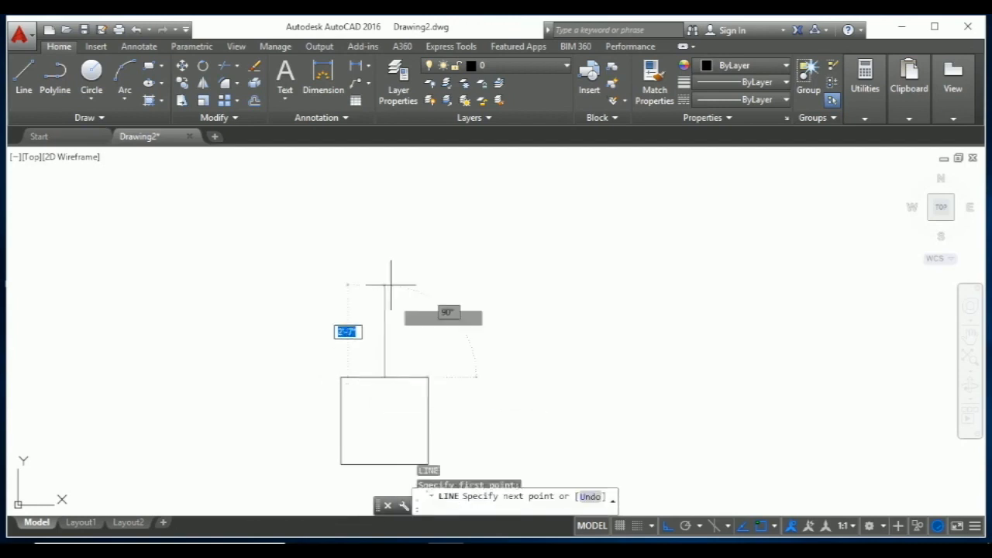
type("12")
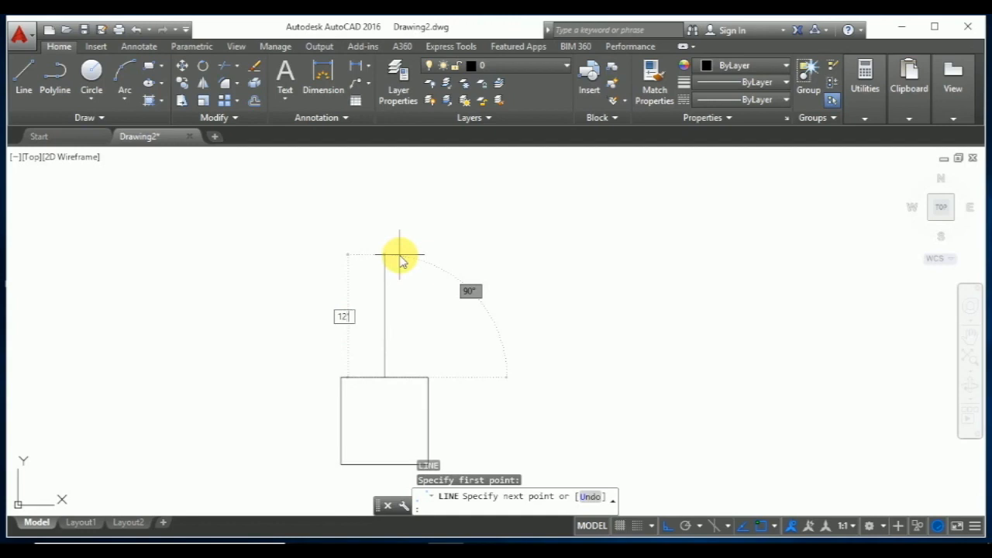
key("Return")
scroll(388, 372, "down", 4)
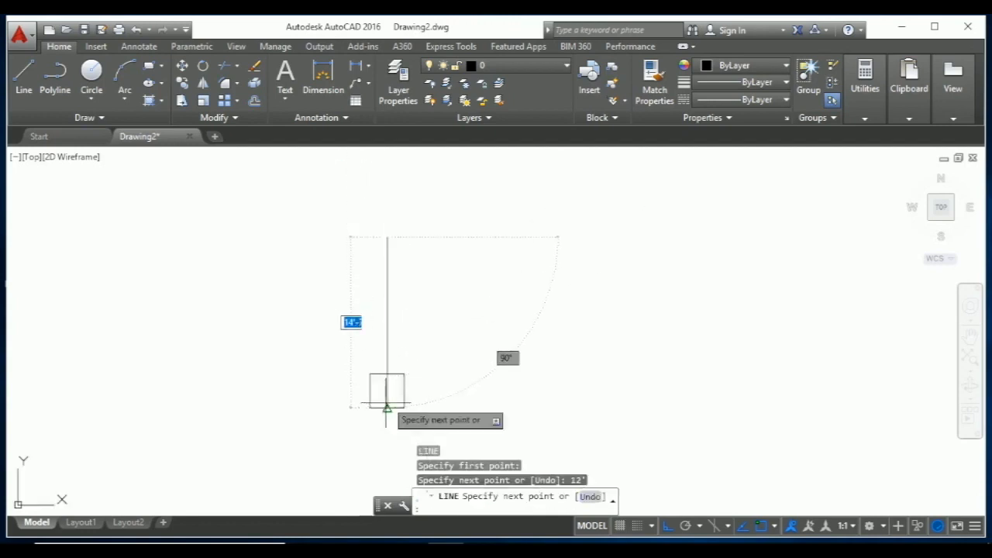
key("Escape")
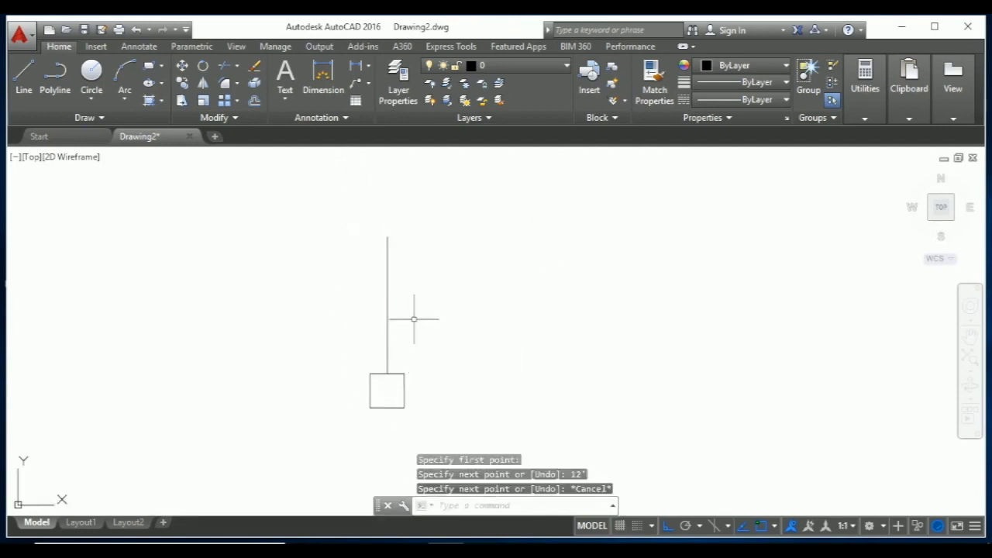
Offset the vertical line by 6" to both its right and left sides
type("o")
key("Return")
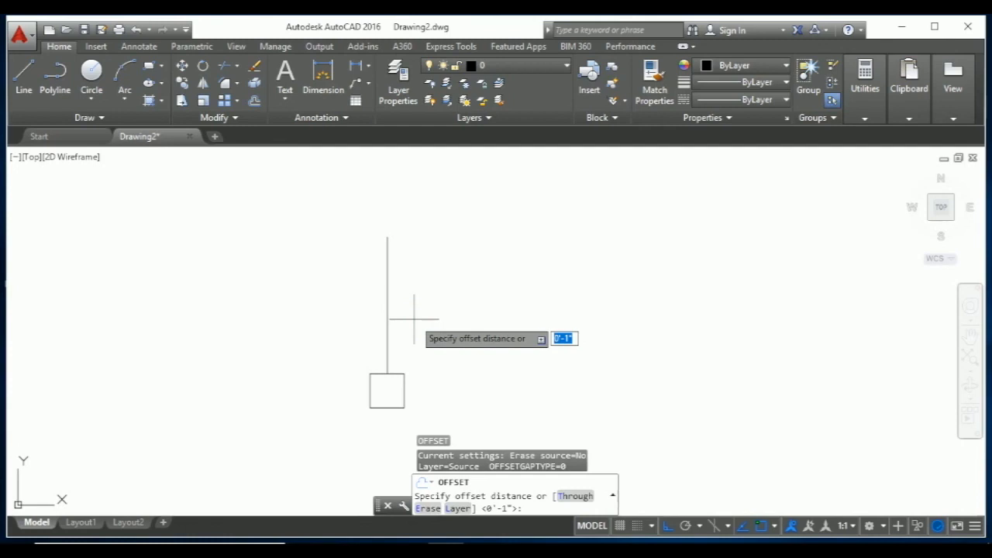
type("6")
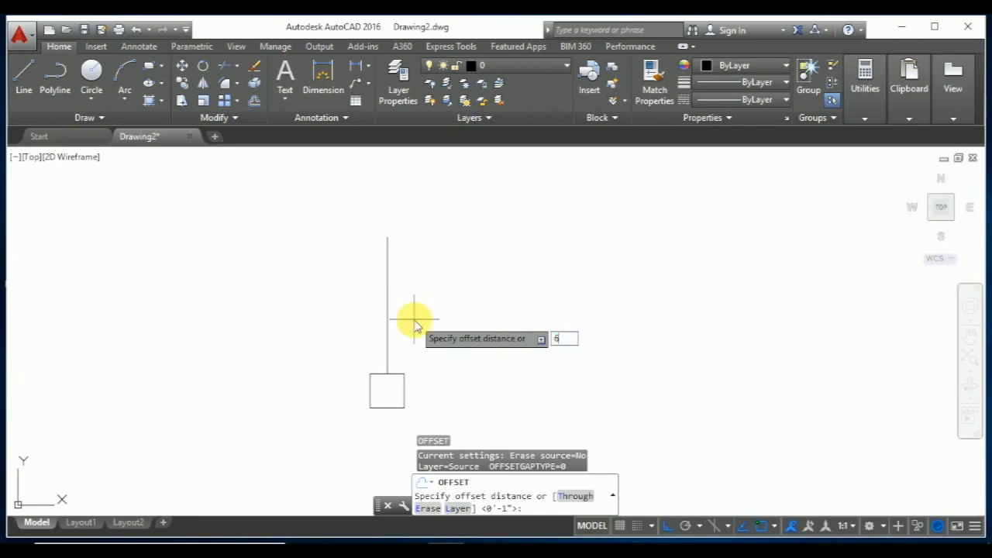
type("\"")
key("Return")
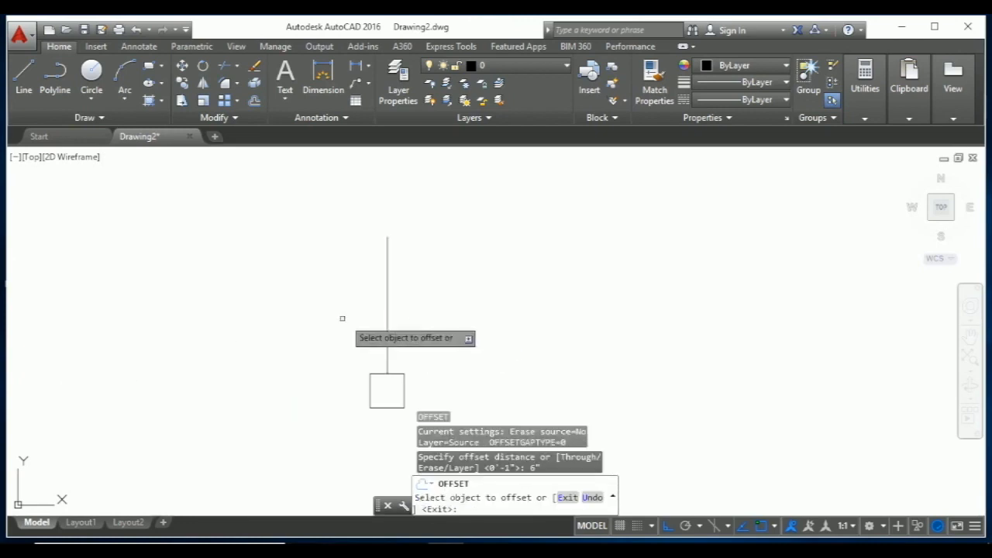
left_click(386, 330)
left_click(399, 324)
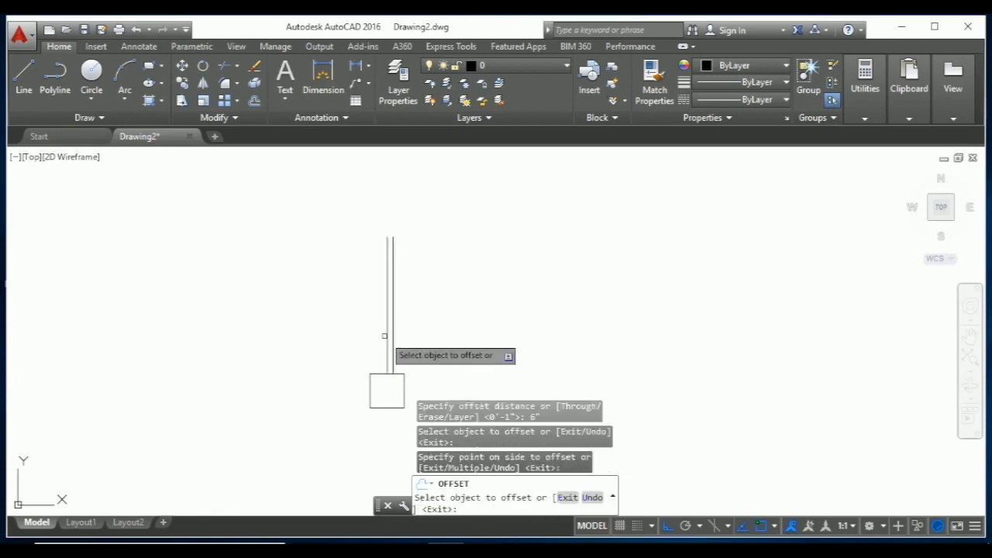
left_click(386, 335)
left_click(381, 334)
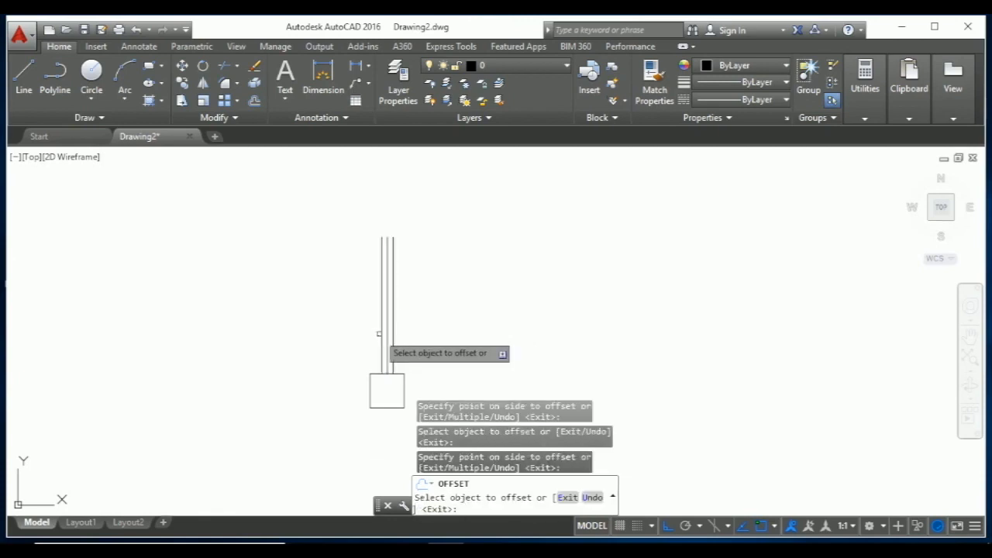
scroll(384, 338, "up", 4)
key("Escape")
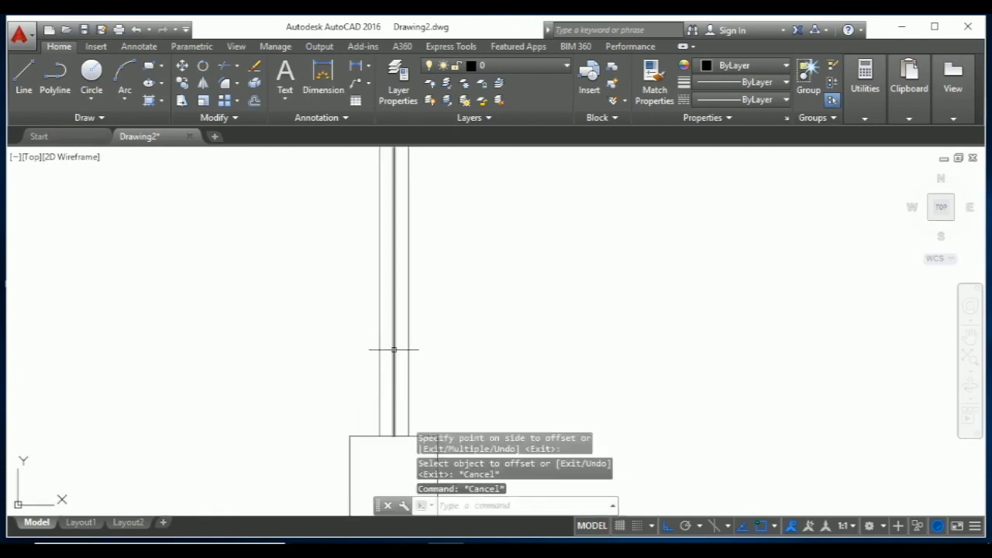
scroll(391, 350, "down", 3)
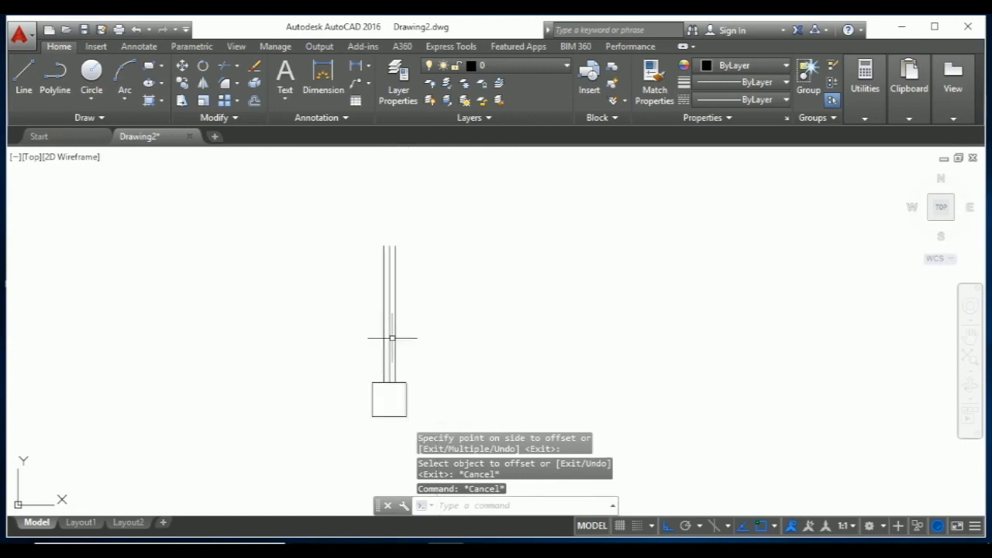
scroll(392, 338, "up", 2)
scroll(334, 206, "down", 2)
scroll(384, 329, "up", 2)
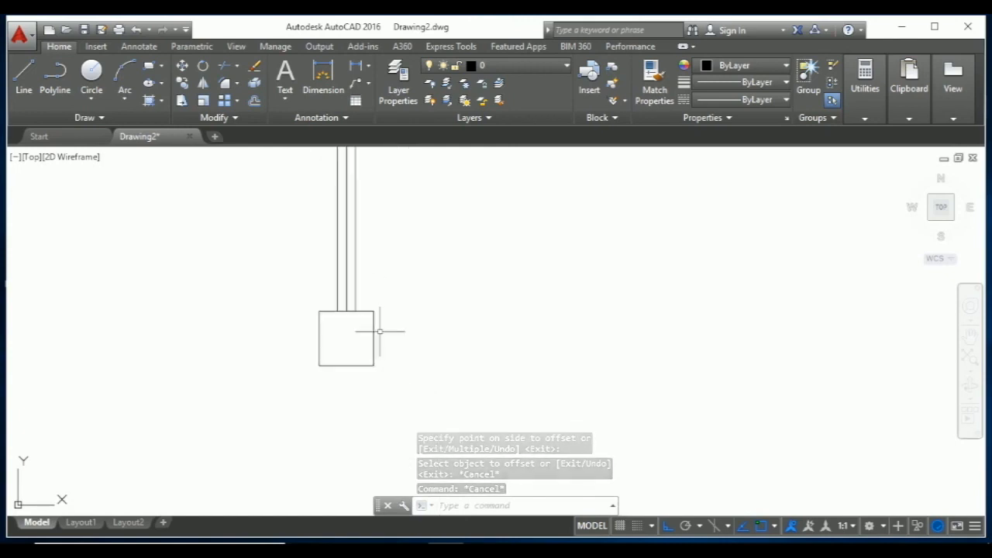
scroll(295, 384, "up", 5)
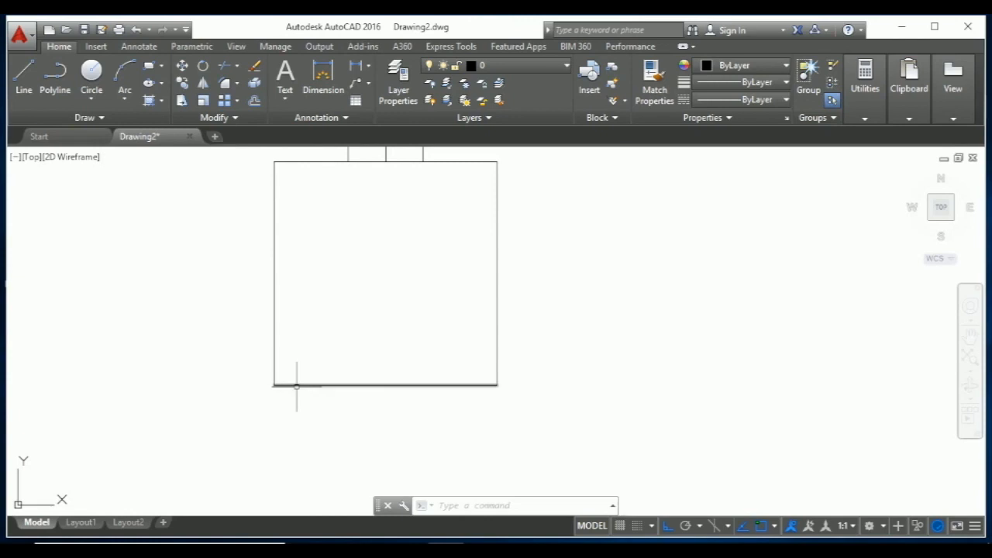
scroll(296, 385, "down", 2)
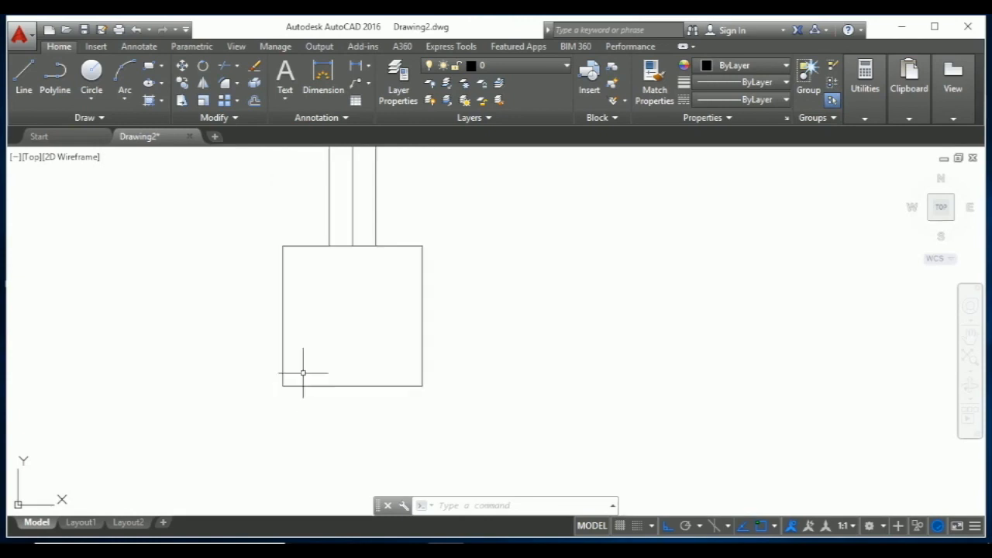
key("Escape")
key("Escape")
key("Escape")
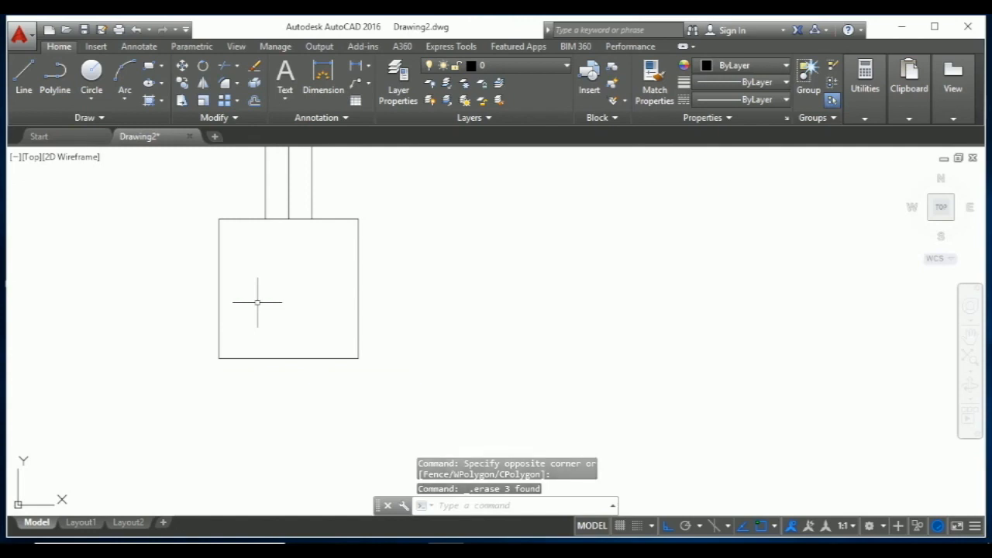
Offset the square's left, bottom and right edges inward by 2"
type("o")
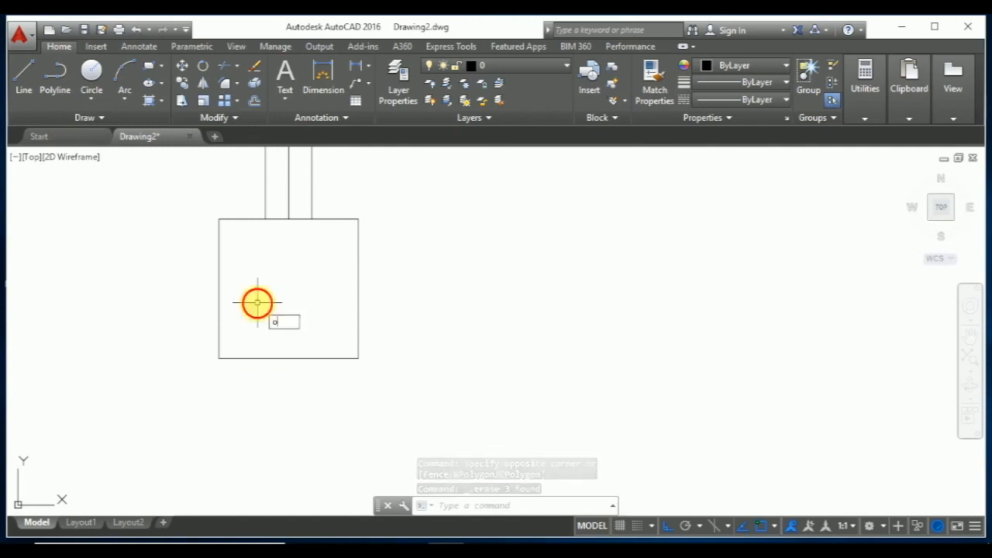
key("Return")
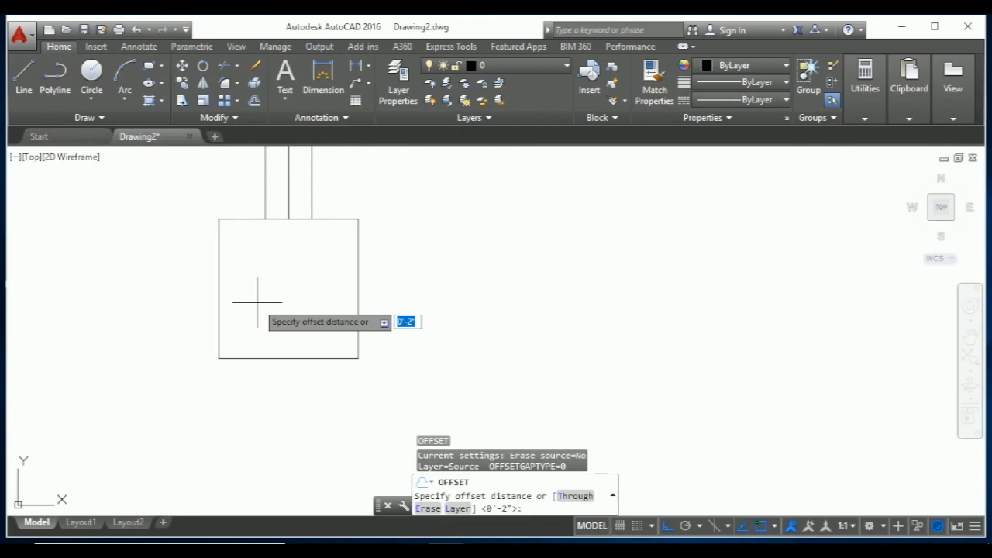
type("2")
key("Return")
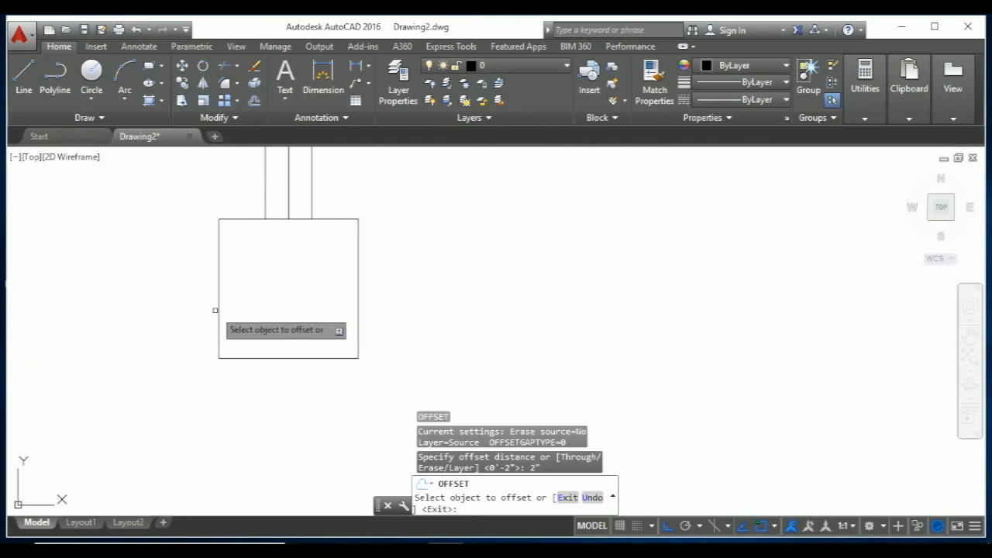
left_click(220, 310)
left_click(279, 335)
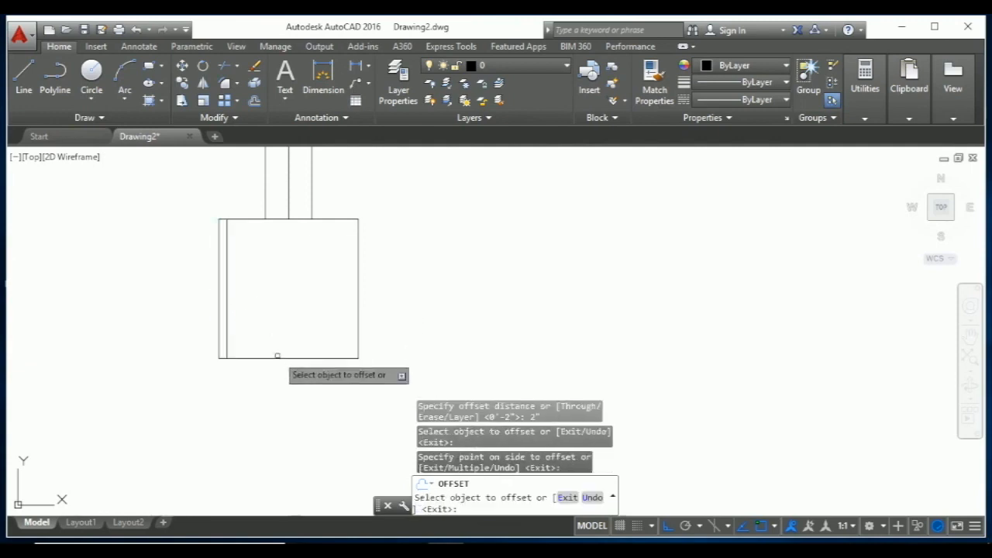
left_click(284, 357)
left_click(324, 322)
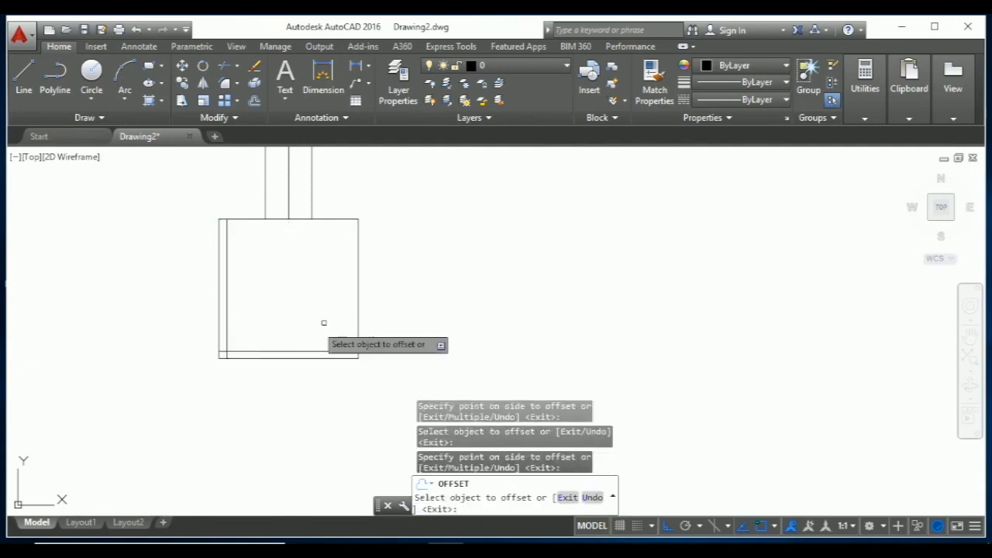
left_click(359, 291)
left_click(332, 292)
Offset the two outer vertical lines above the square 2" inward, toward the centerline
scroll(304, 291, "down", 4)
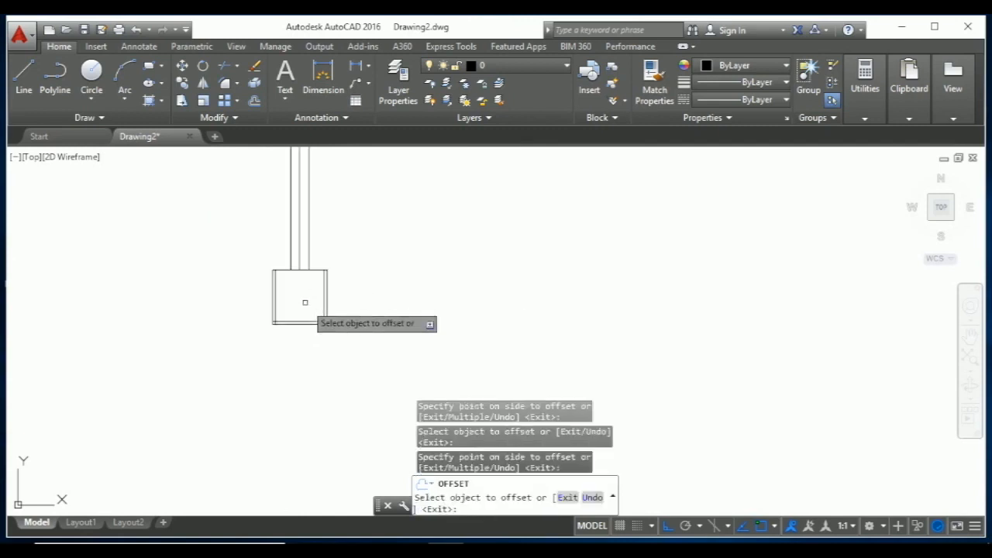
scroll(273, 186, "up", 4)
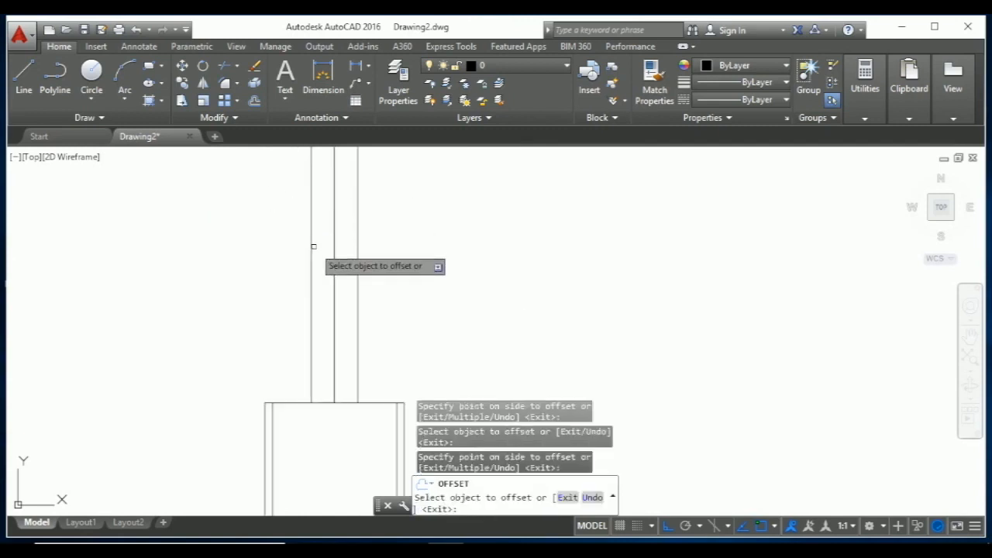
left_click(312, 245)
left_click(328, 245)
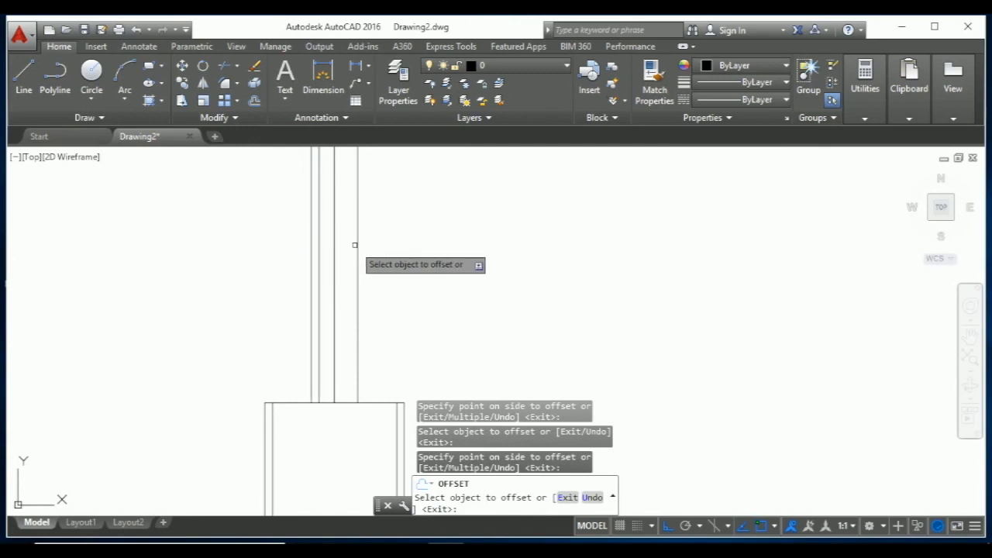
left_click(357, 245)
left_click(338, 242)
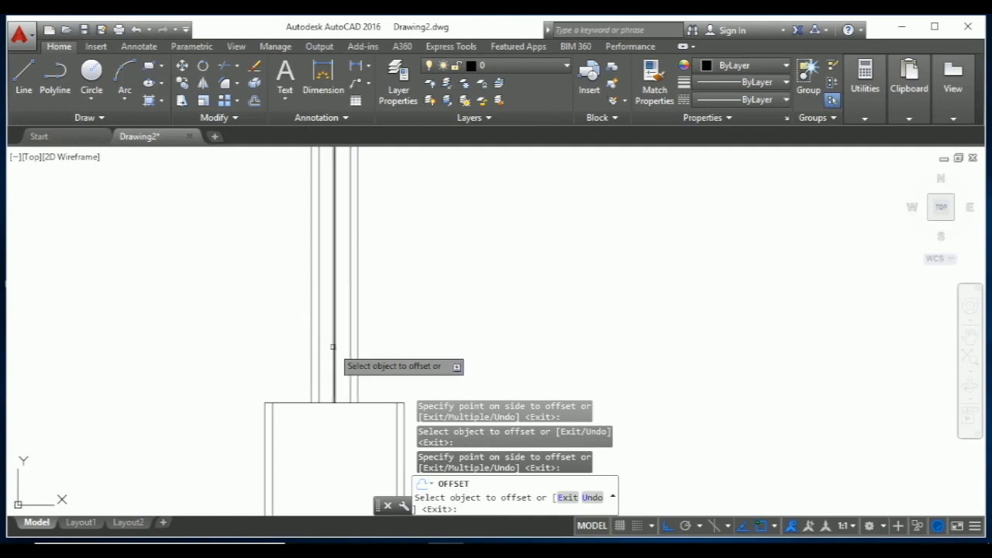
Offset the square's top edge 2" downward into the square and end the Offset command
scroll(331, 345, "down", 2)
scroll(318, 380, "up", 2)
scroll(318, 380, "down", 1)
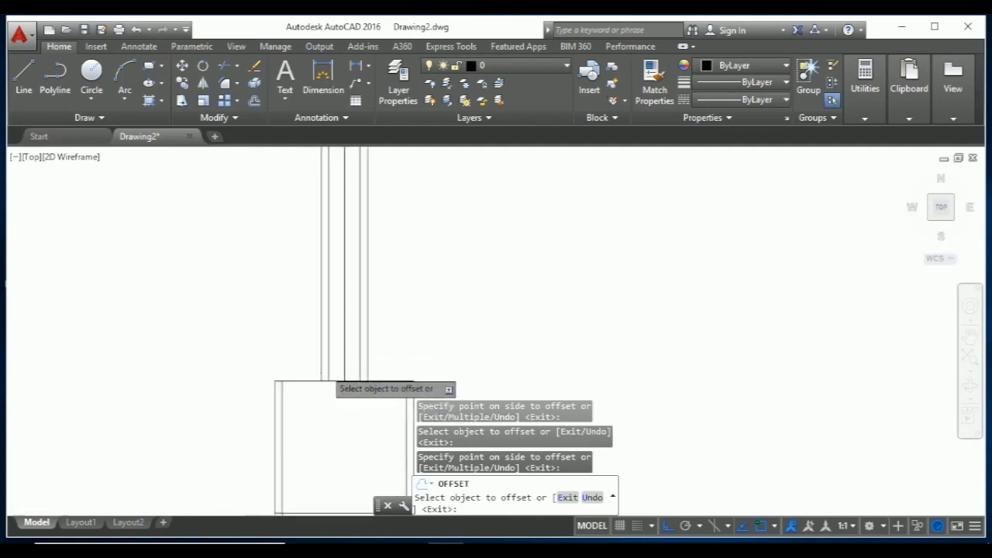
scroll(312, 380, "up", 3)
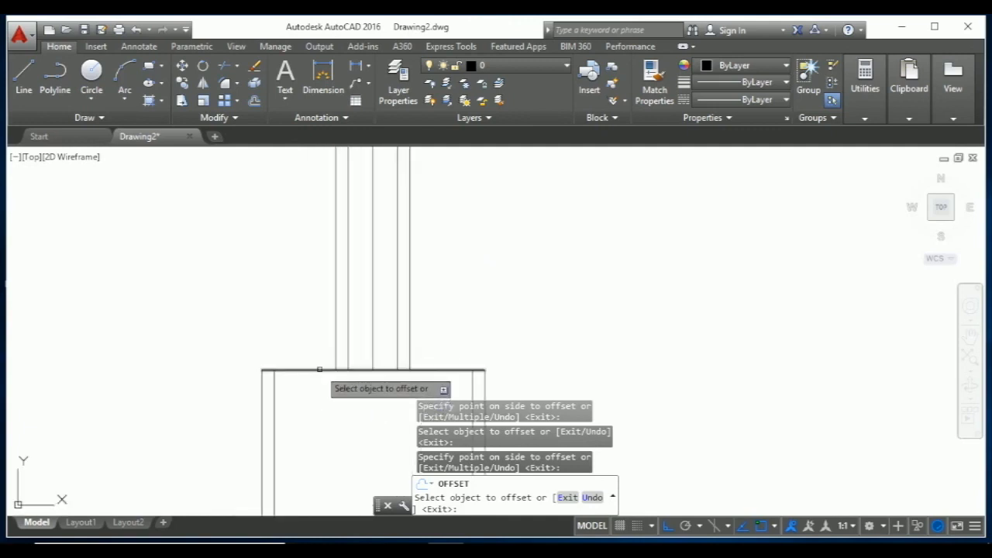
left_click(318, 373)
left_click(313, 404)
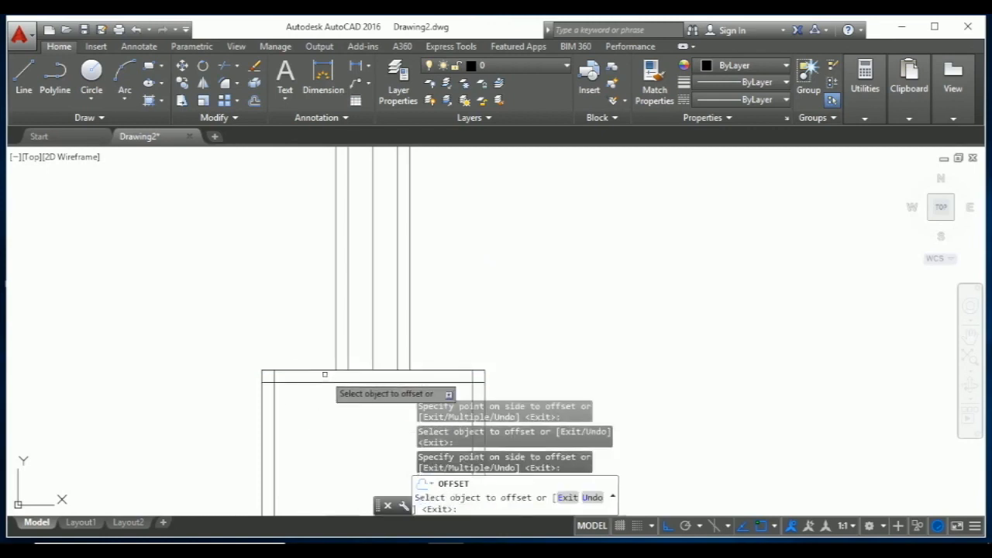
scroll(320, 395, "down", 1)
key("Escape")
key("Escape")
key("Escape")
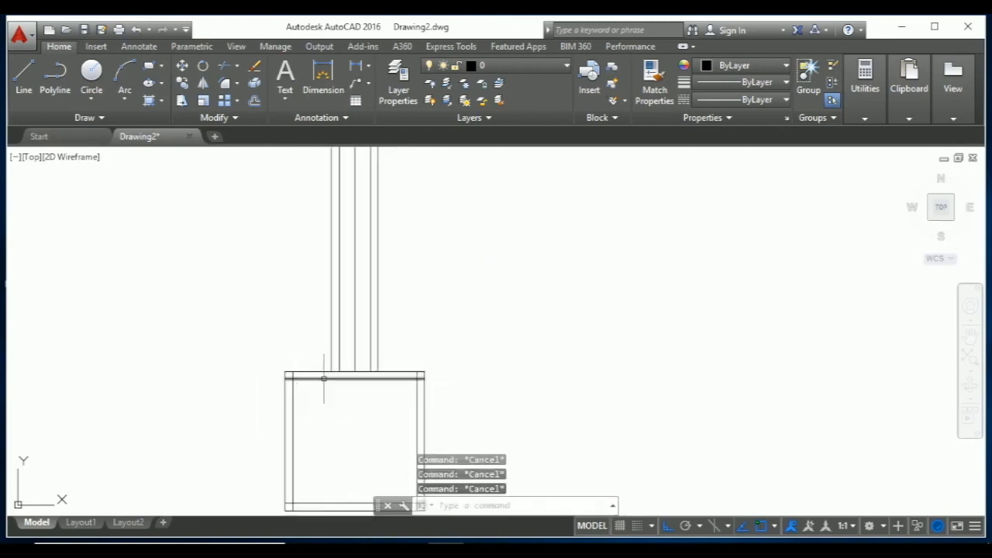
Trim the overlapping inner line ends at the square's upper-left corner
scroll(334, 396, "down", 2)
type("tr")
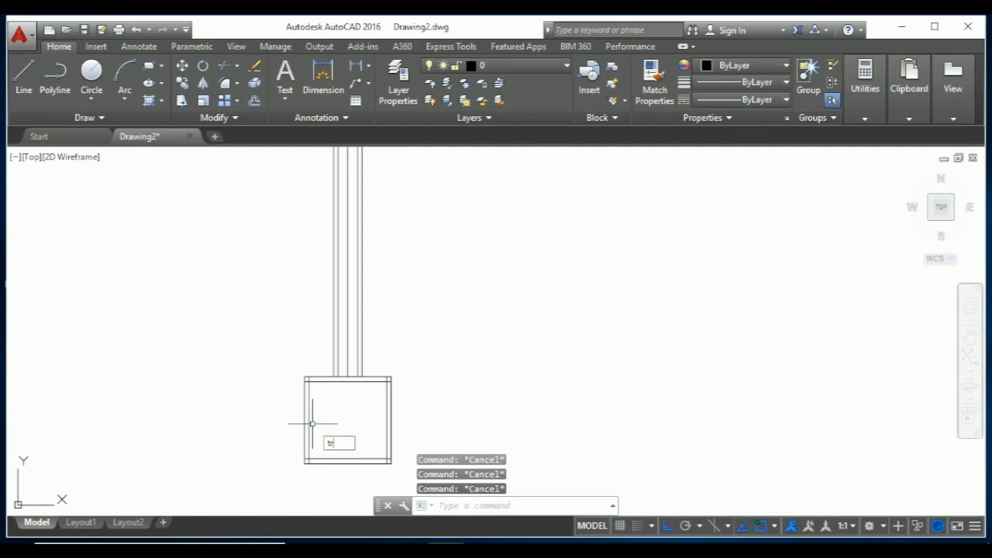
key("Return")
key("Return")
scroll(310, 425, "up", 6)
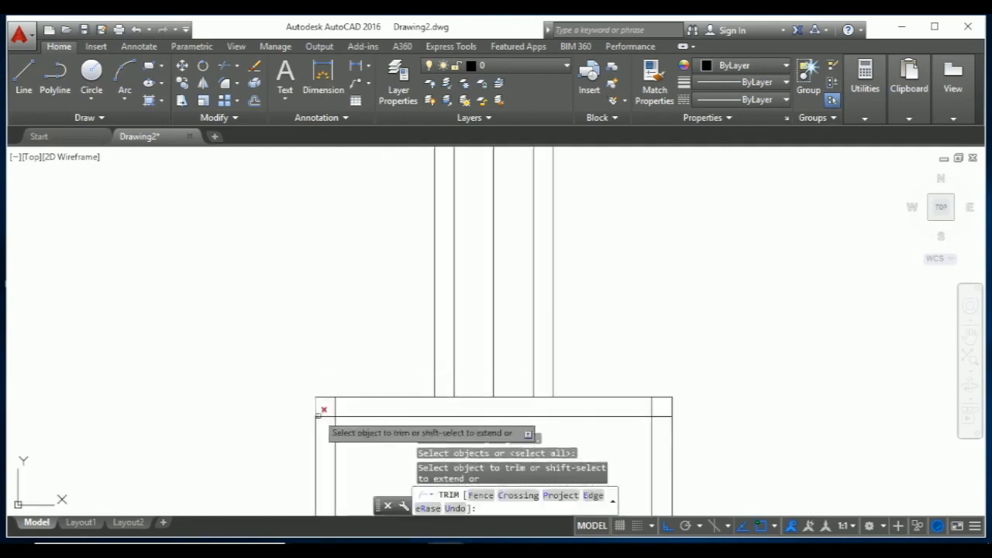
left_click(328, 417)
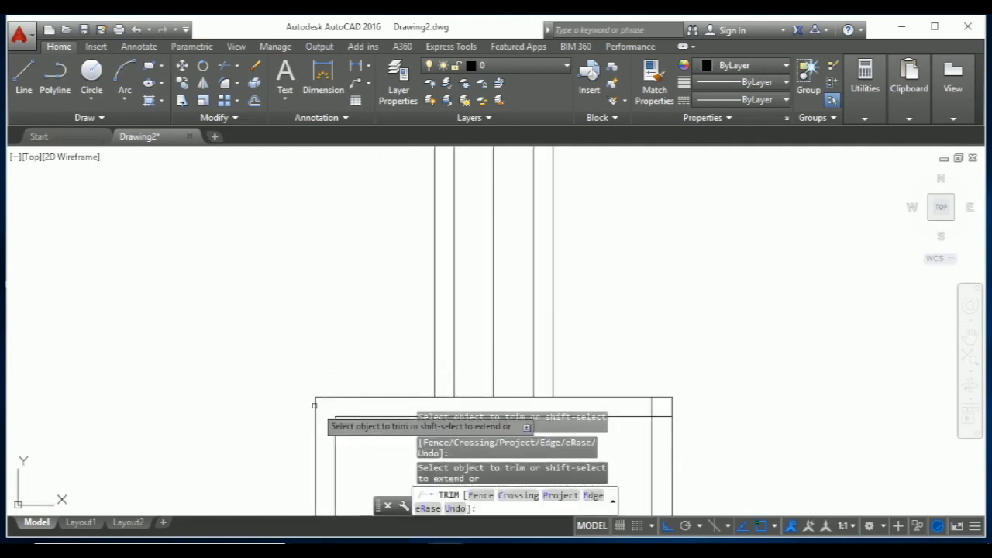
Trim the square's top edge inside both pairs of closely spaced vertical lines
left_click(440, 394)
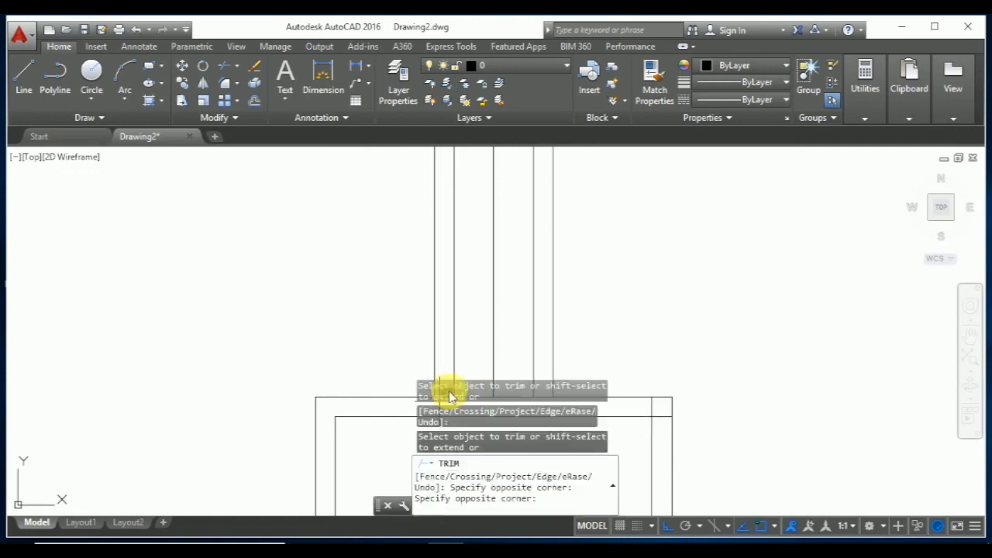
left_click(446, 370)
middle_click_drag(443, 372, 365, 310)
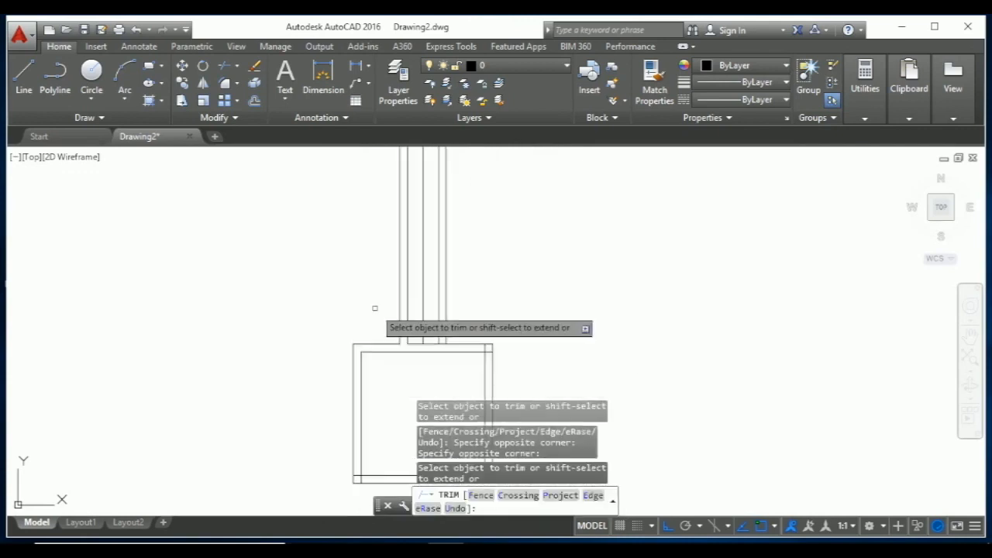
scroll(452, 337, "up", 1)
left_click(441, 348)
left_click(429, 319)
Trim the overlapping inner line ends at the square's upper-right corner
scroll(420, 331, "down", 3)
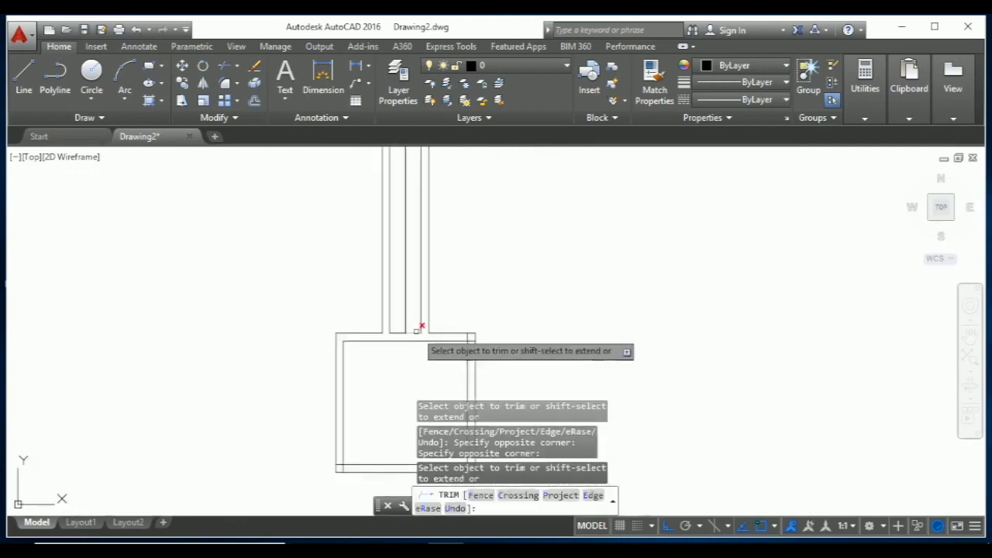
scroll(475, 350, "up", 6)
left_click(457, 321)
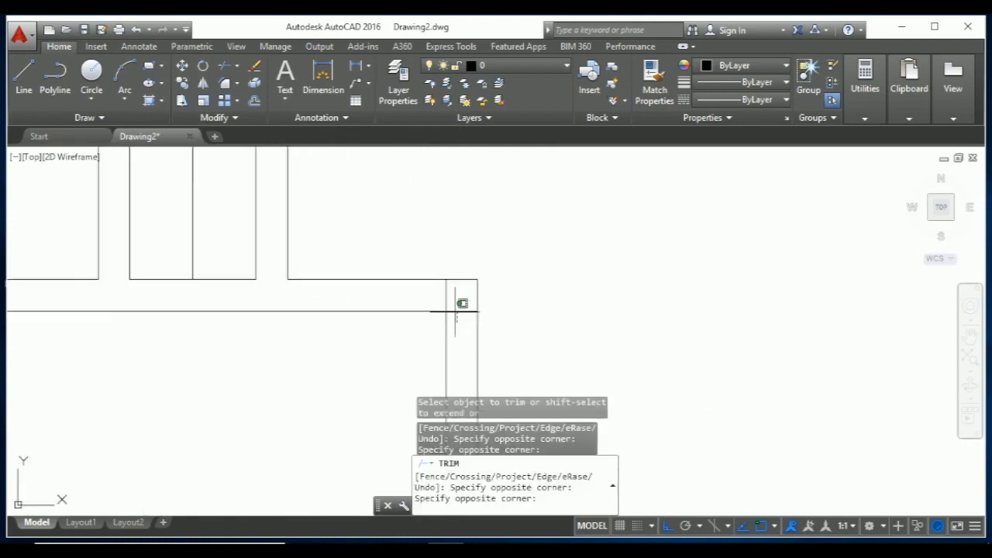
left_click(446, 298)
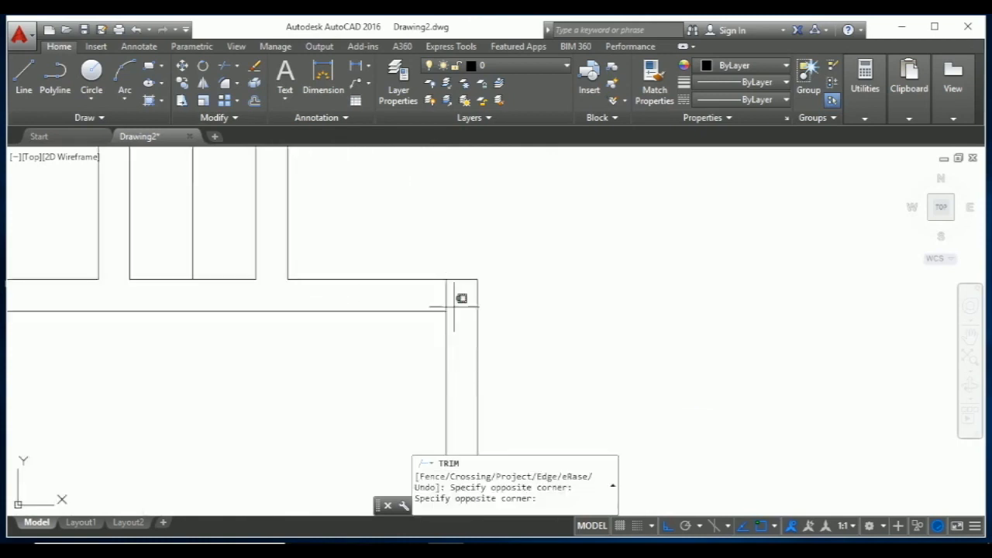
left_click(455, 305)
left_click(440, 294)
left_click(448, 306)
Trim the overlapping inner line ends at the square's lower-right corner
scroll(434, 302, "down", 8)
scroll(411, 317, "up", 7)
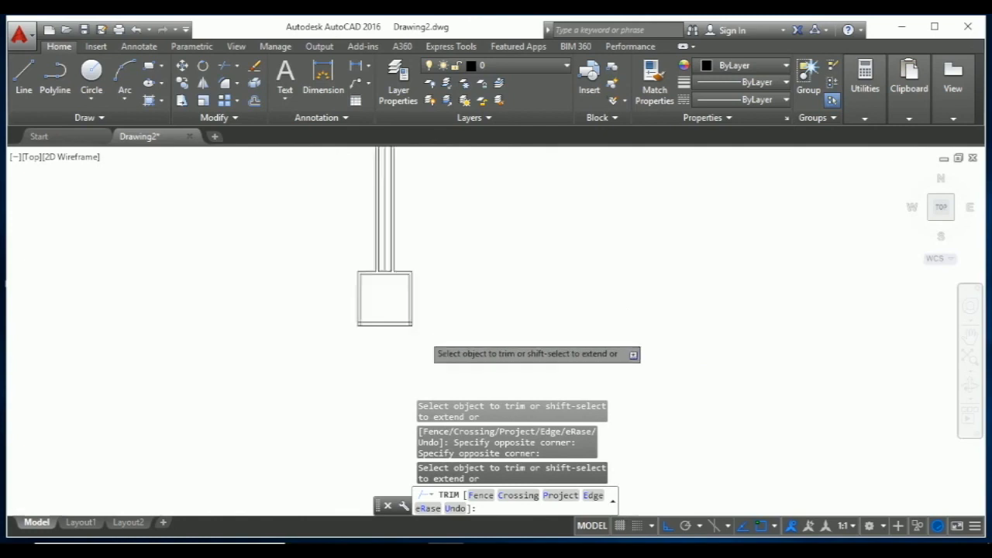
scroll(374, 307, "up", 5)
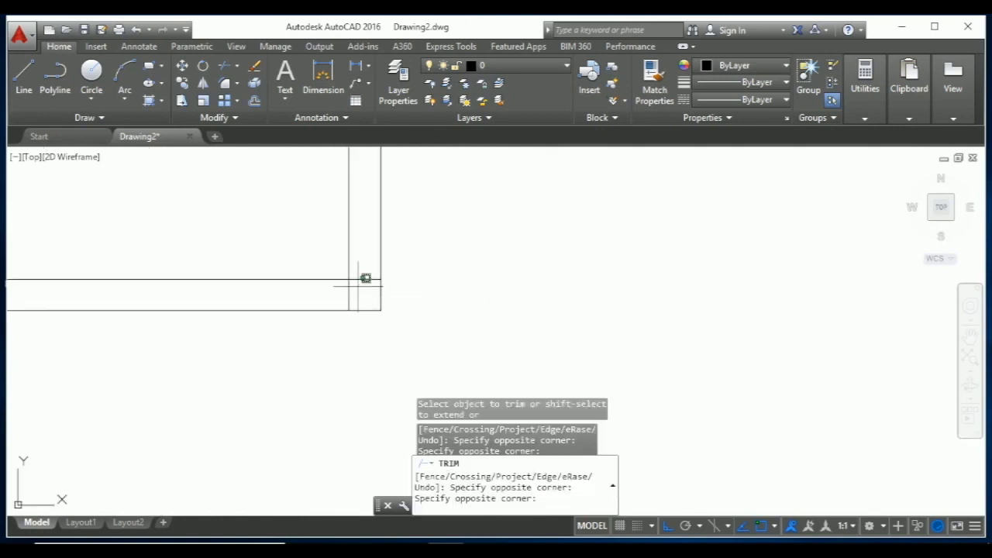
left_click(365, 288)
left_click(325, 294)
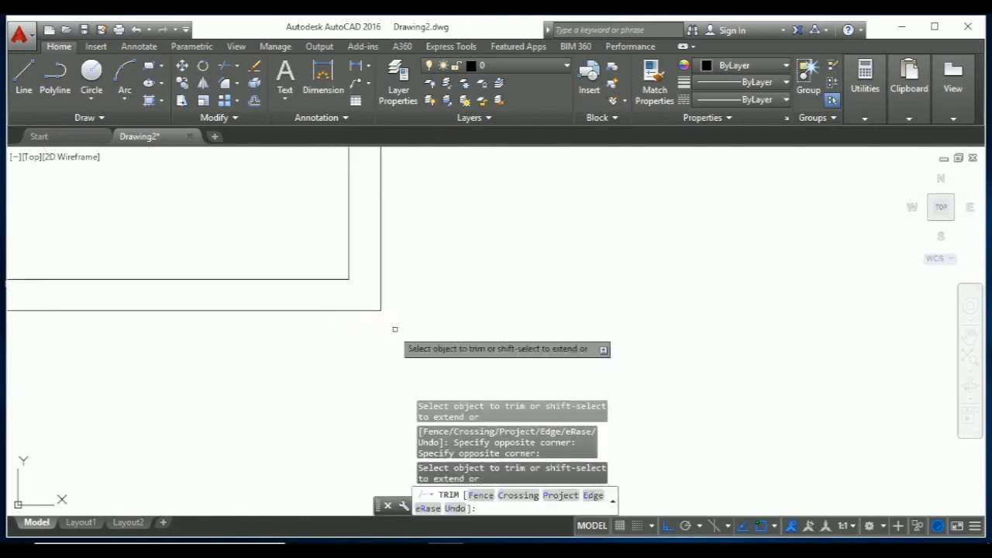
Trim the overlapping inner line ends at the square's lower-left corner
scroll(400, 328, "down", 5)
scroll(353, 324, "down", 2)
scroll(353, 322, "up", 8)
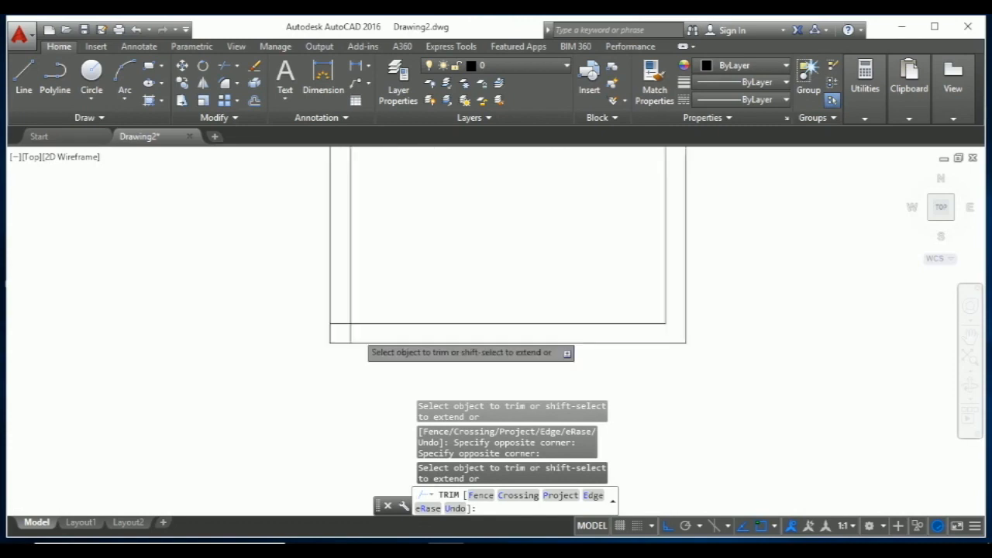
left_click(357, 328)
left_click(295, 342)
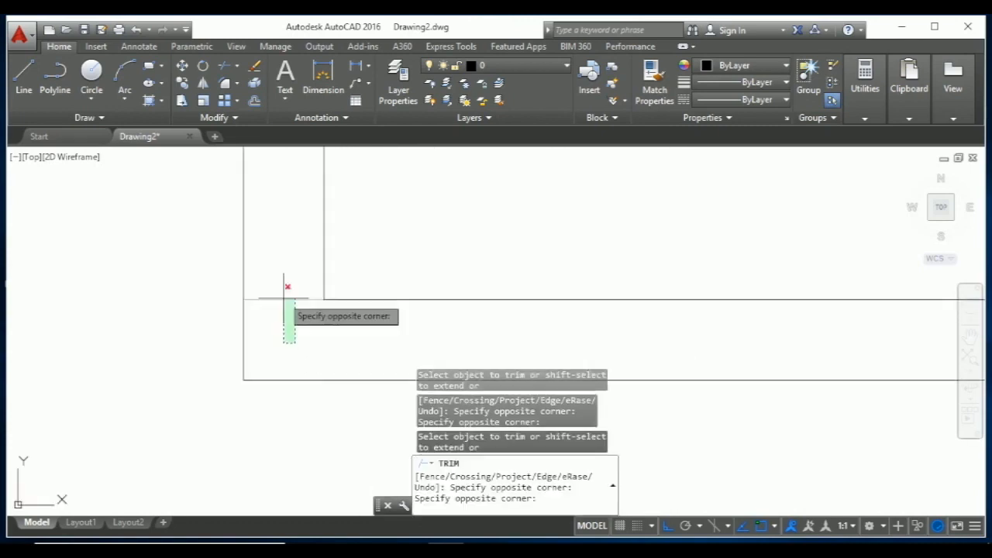
left_click(283, 282)
End the trimming and delete the vertical centerline between the two double lines
scroll(322, 360, "down", 7)
scroll(354, 293, "up", 8)
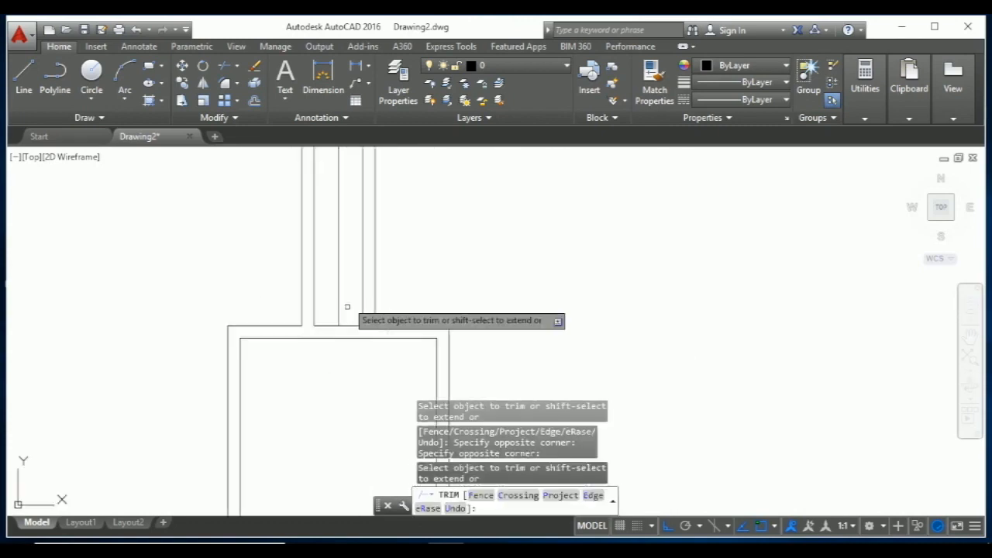
key("Escape")
key("Escape")
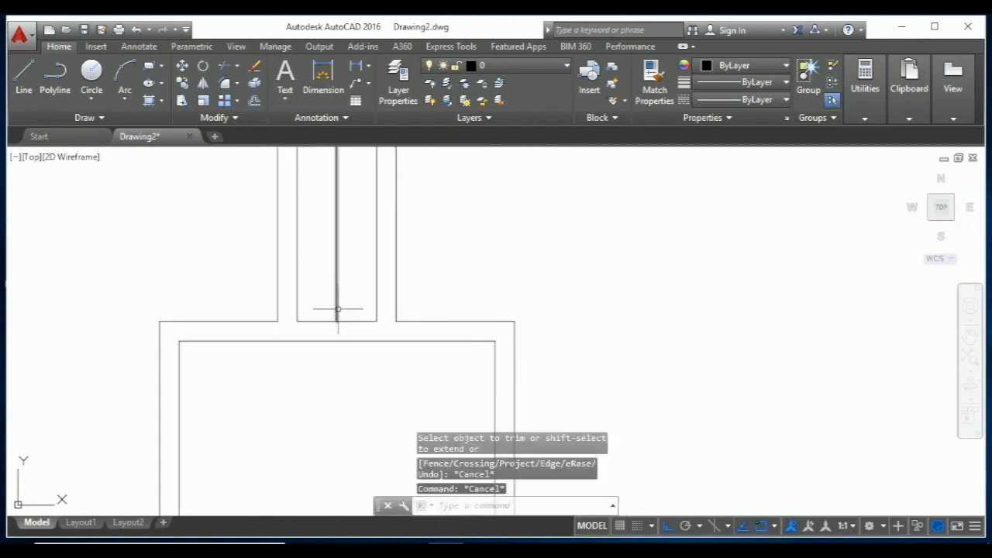
left_click(338, 310)
key("Delete")
scroll(337, 324, "down", 2)
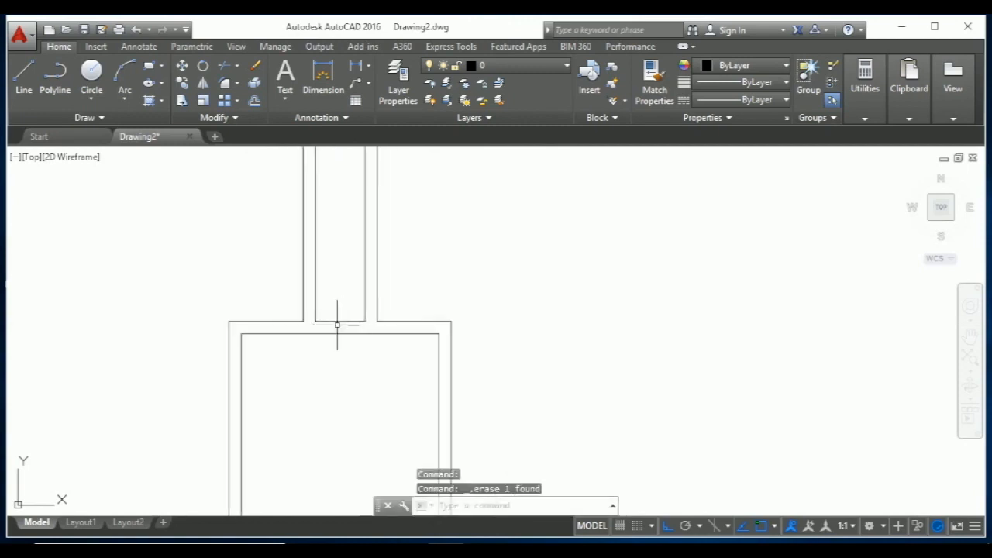
scroll(355, 340, "down", 2)
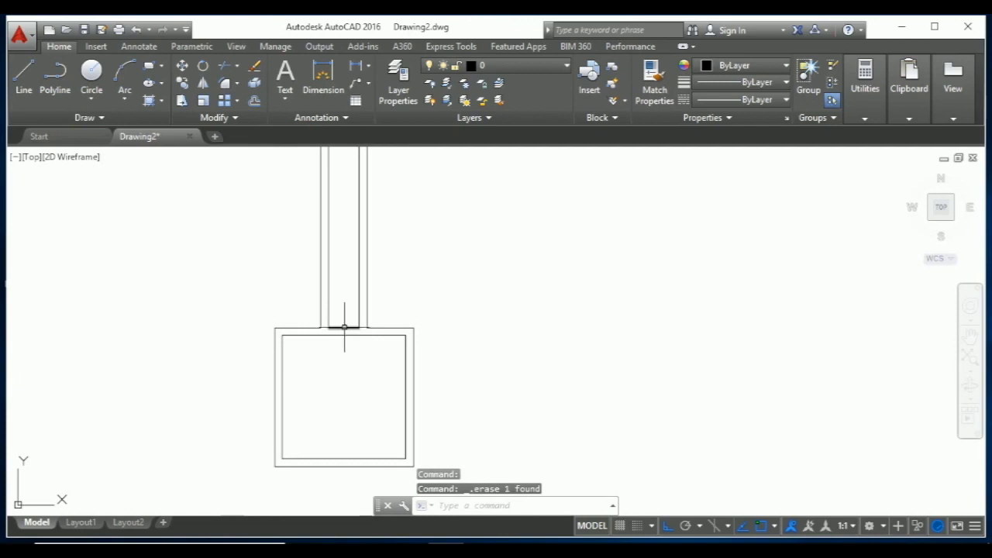
Draw a 12' vertical line upward from the midpoint of the short top segment between the inner vertical lines
key("Escape")
type("l")
key("Return")
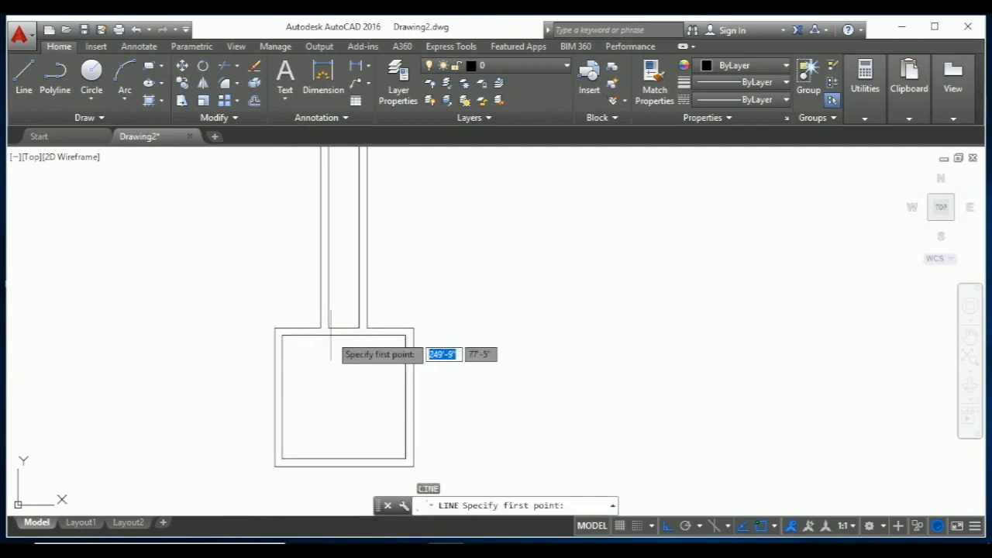
left_click(342, 329)
scroll(343, 330, "down", 4)
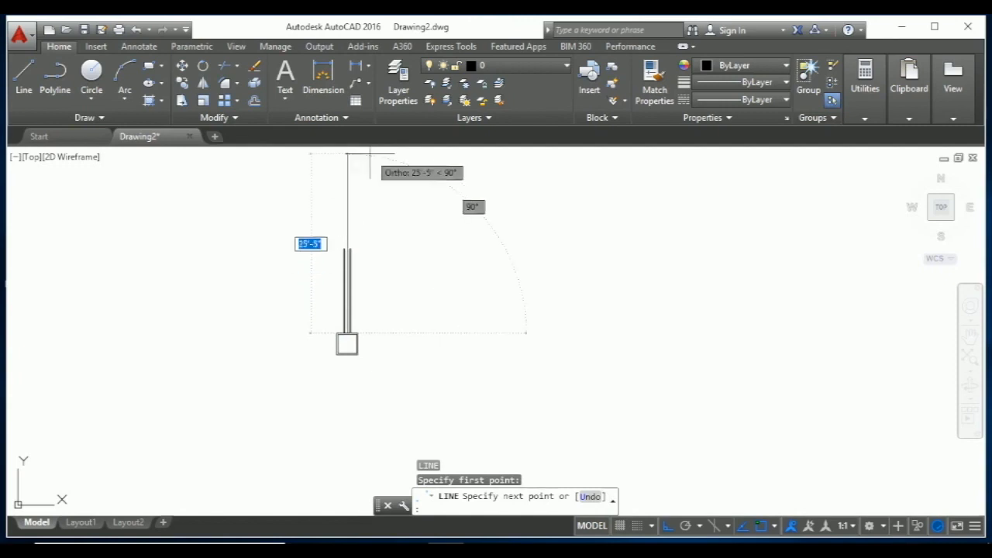
type("12")
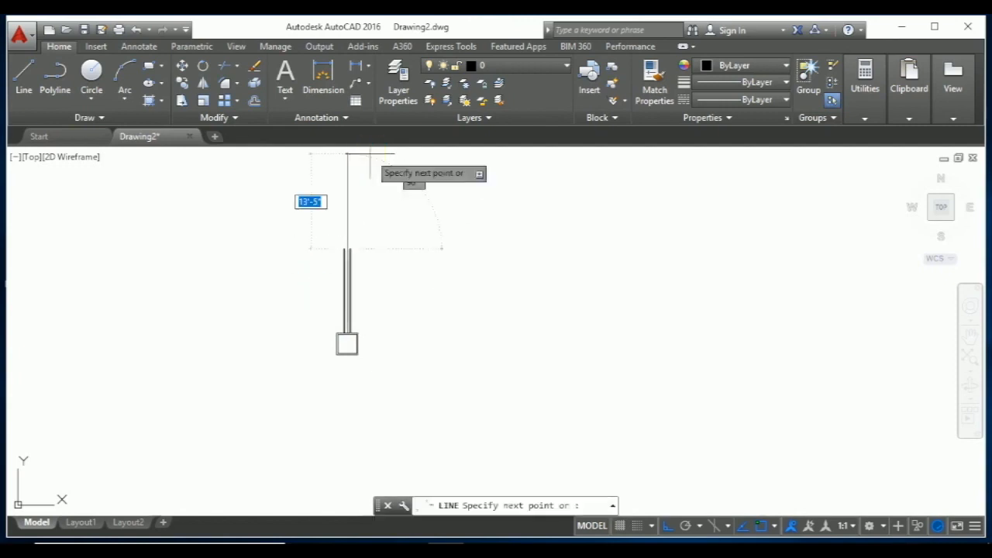
key("Return")
key("Escape")
scroll(347, 358, "up", 10)
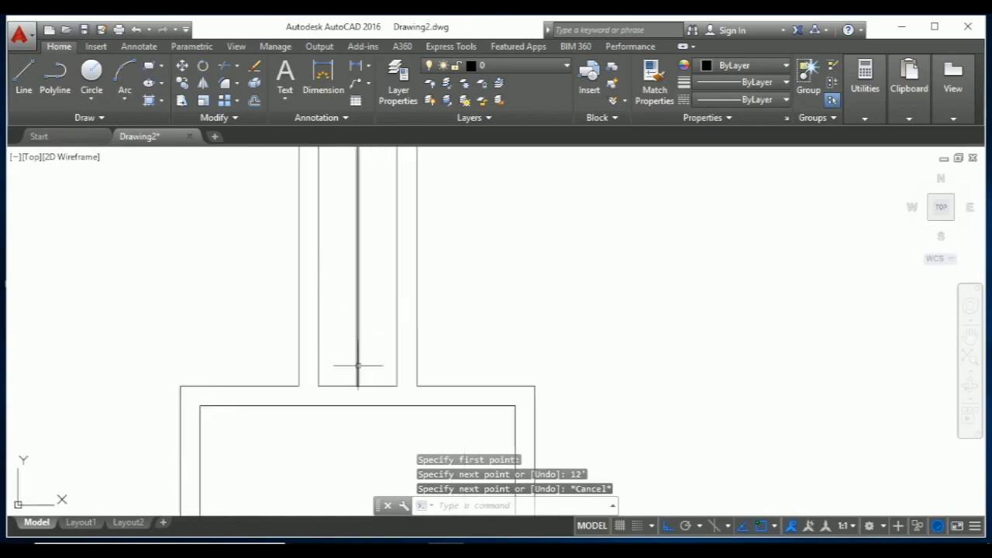
scroll(340, 367, "down", 4)
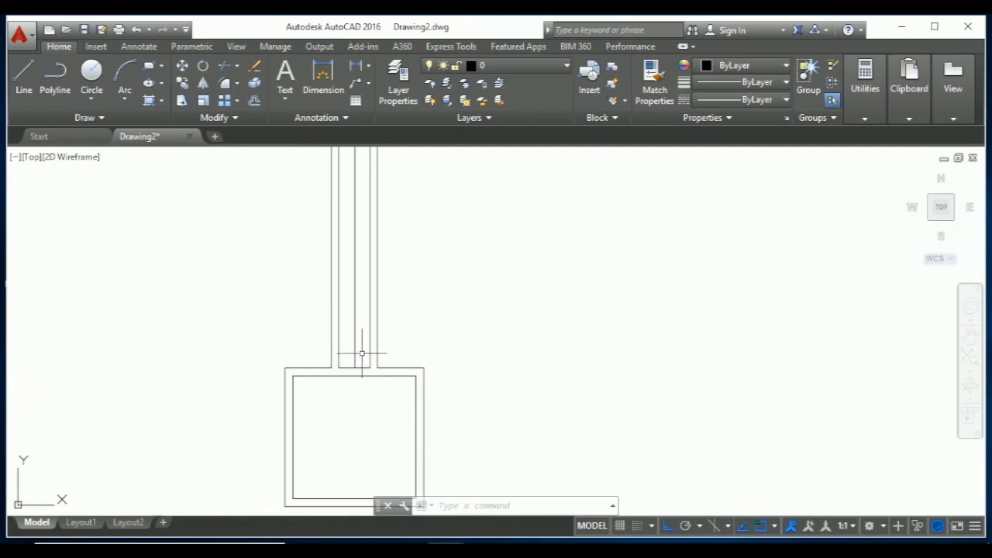
key("Escape")
key("Escape")
key("Escape")
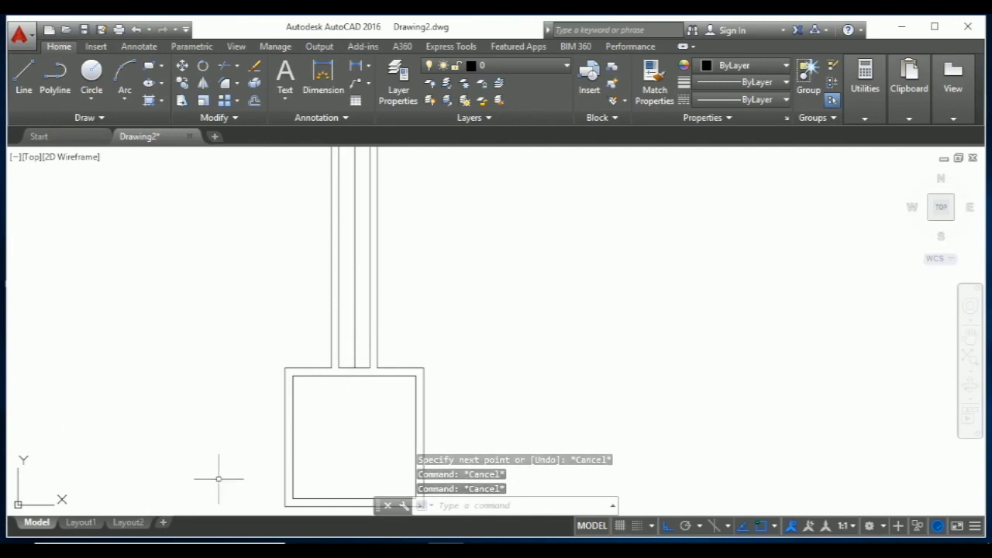
scroll(318, 422, "up", 2)
scroll(349, 365, "up", 2)
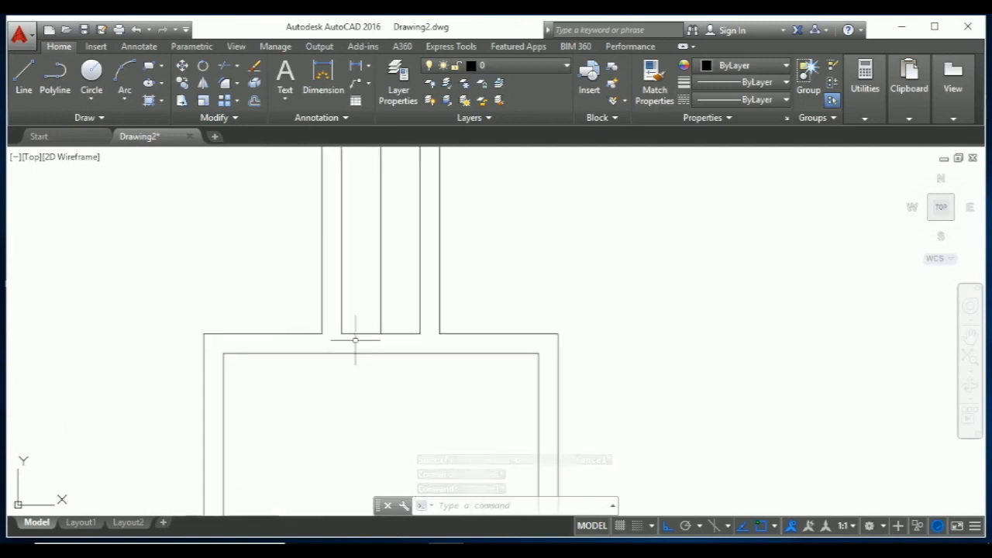
scroll(344, 314, "up", 2)
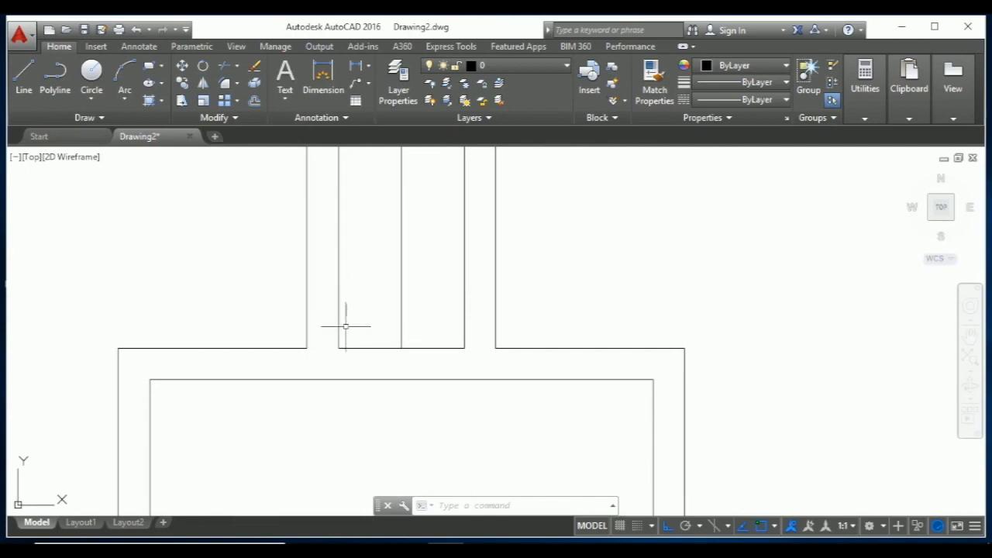
type("o")
key("Return")
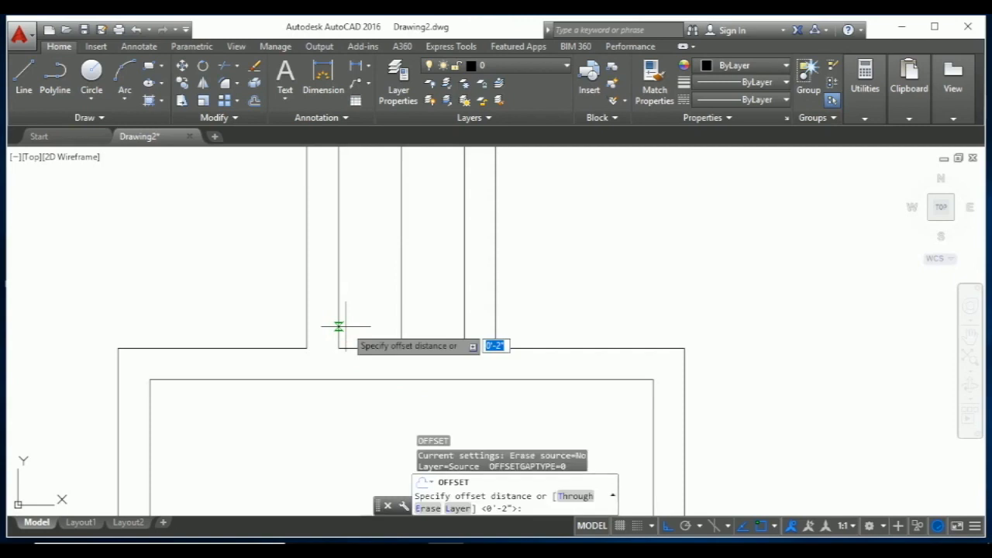
type("1")
key("Return")
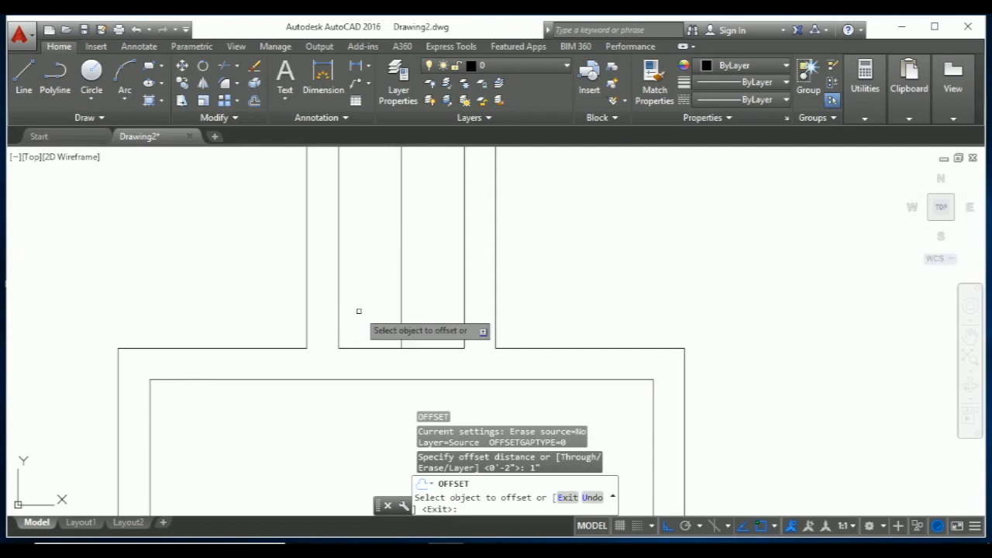
key("Escape")
key("Escape")
key("Escape")
Offset the two inner vertical lines 0.6" inward, toward the centerline
type("o")
key("Return")
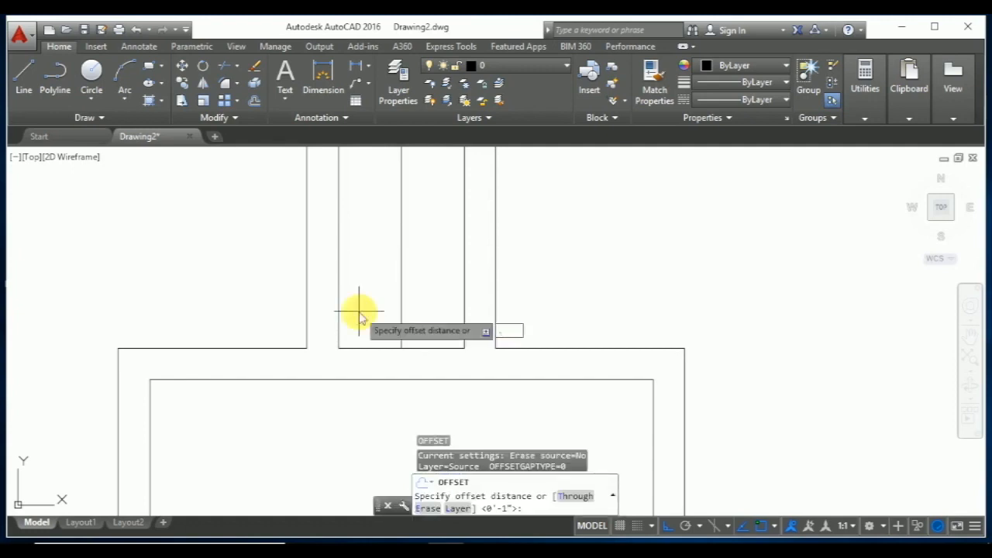
key("Return")
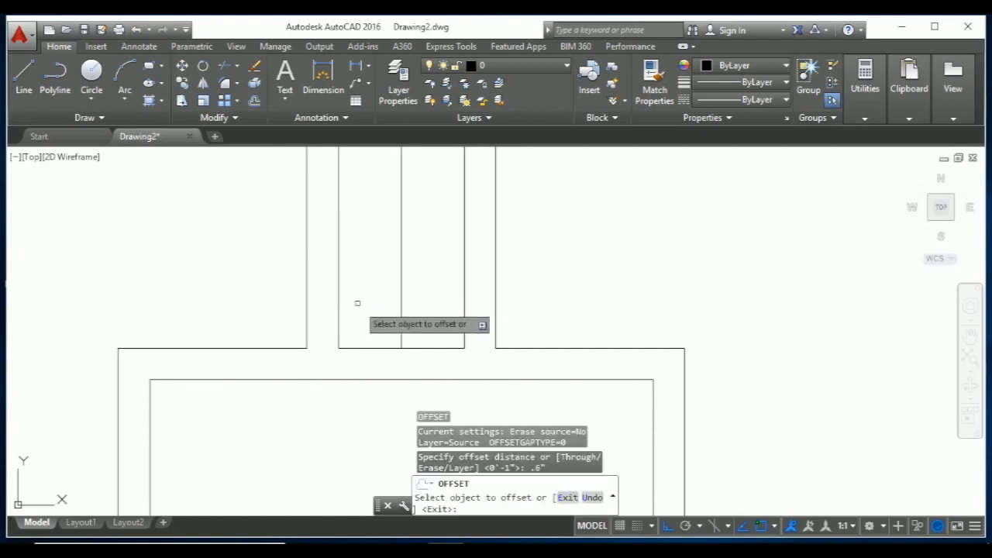
left_click(339, 303)
left_click(391, 309)
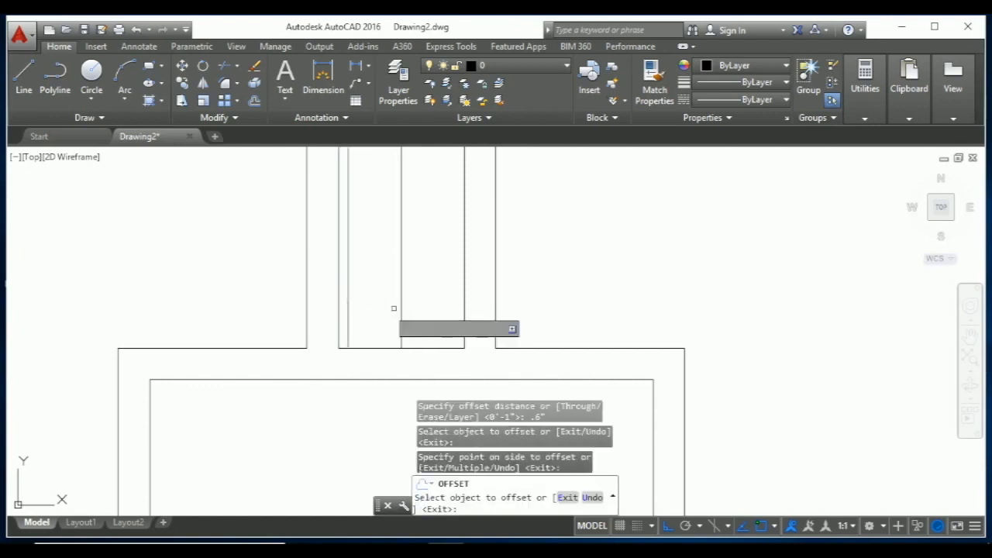
left_click(464, 300)
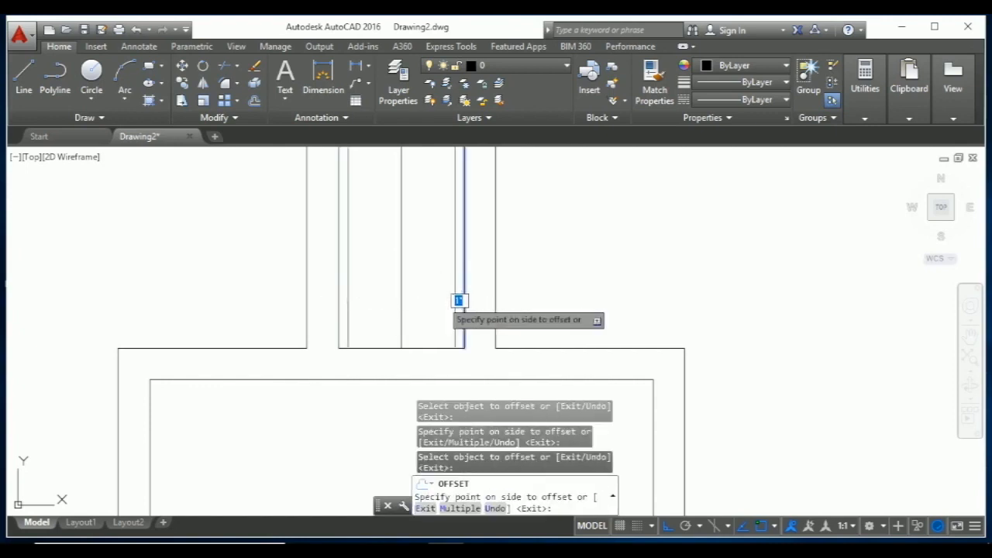
left_click(419, 315)
key("Escape")
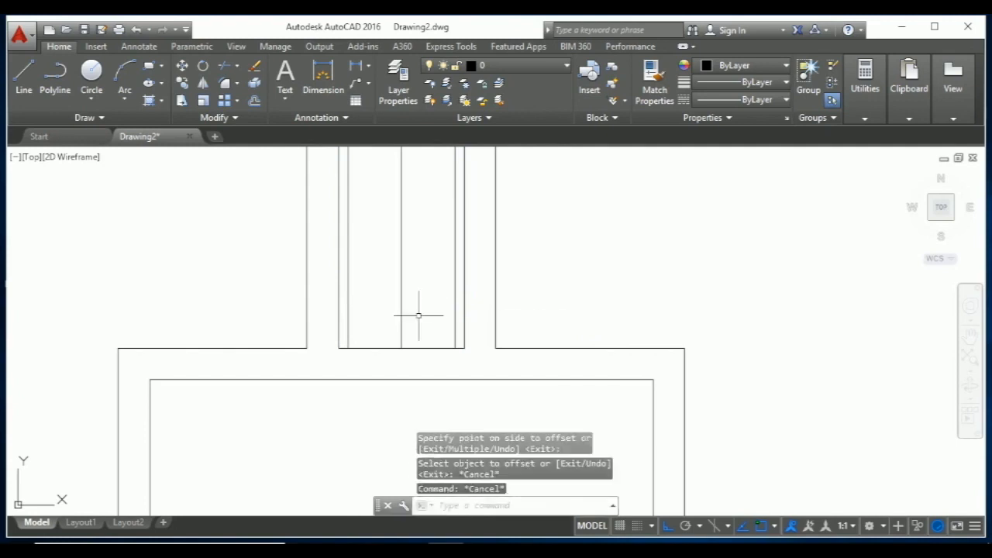
Offset the vertical centerline 0.3" to each side and delete the original centerline
key("Return")
type(".3")
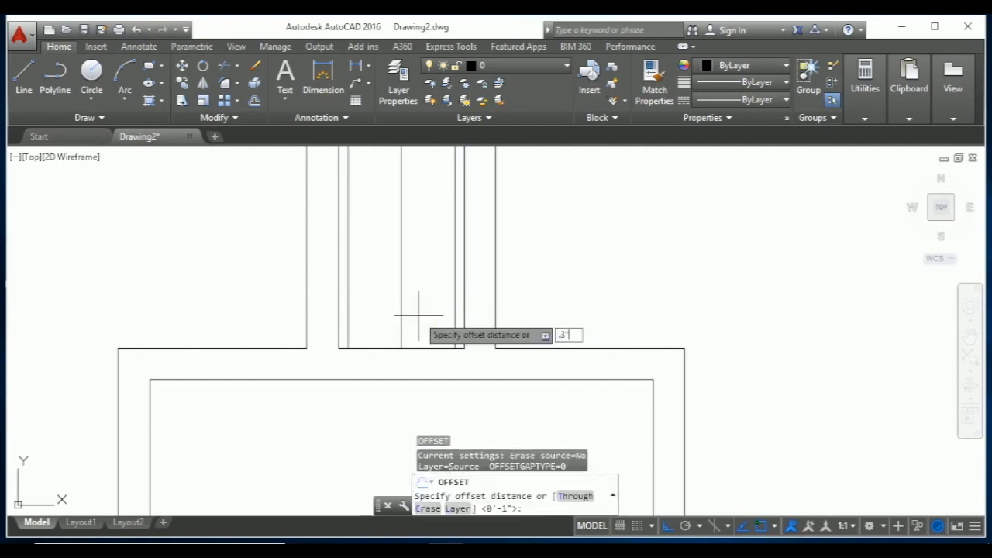
key("Return")
left_click(404, 309)
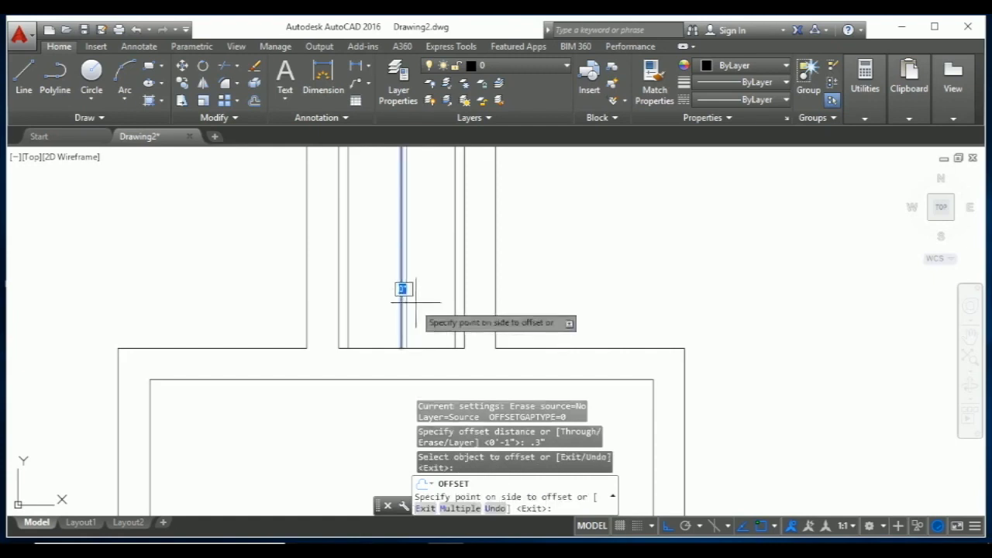
left_click(417, 303)
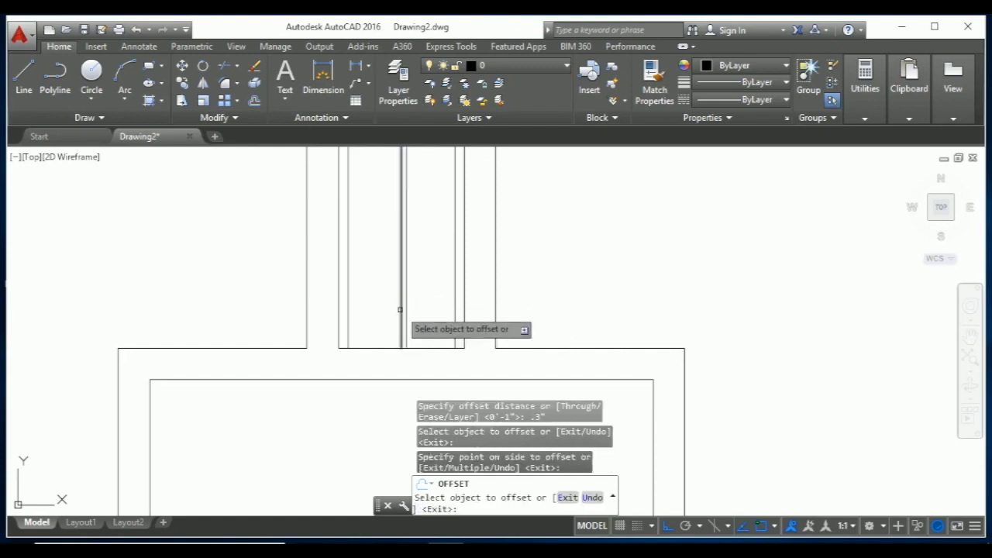
left_click(398, 315)
left_click(397, 330)
scroll(401, 335, "up", 1)
key("Escape")
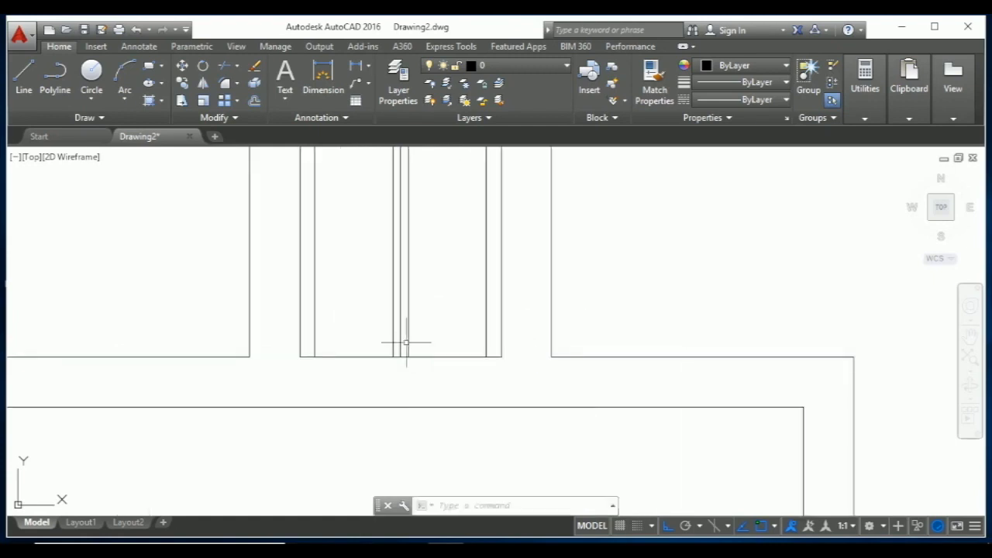
left_click(400, 344)
key("Delete")
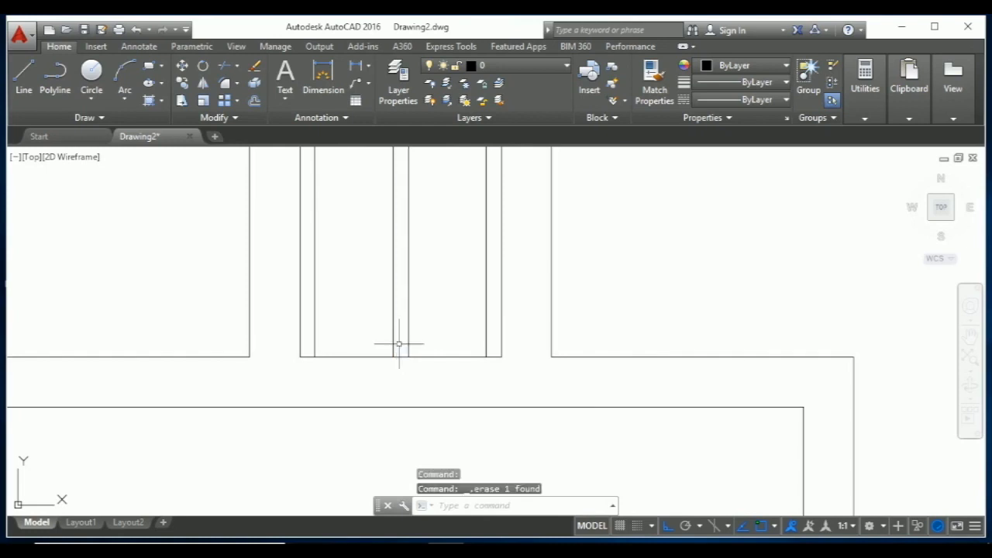
Delete the short horizontal segment joining the inner vertical lines at the square's outer top edge
scroll(398, 341, "down", 3)
scroll(411, 382, "down", 2)
scroll(408, 383, "down", 2)
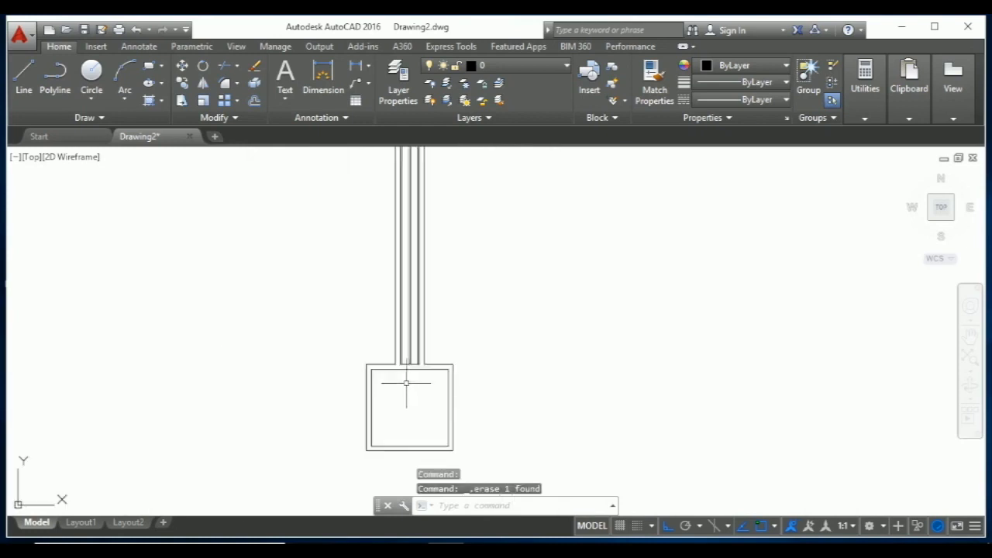
scroll(408, 417, "down", 3)
scroll(408, 439, "up", 7)
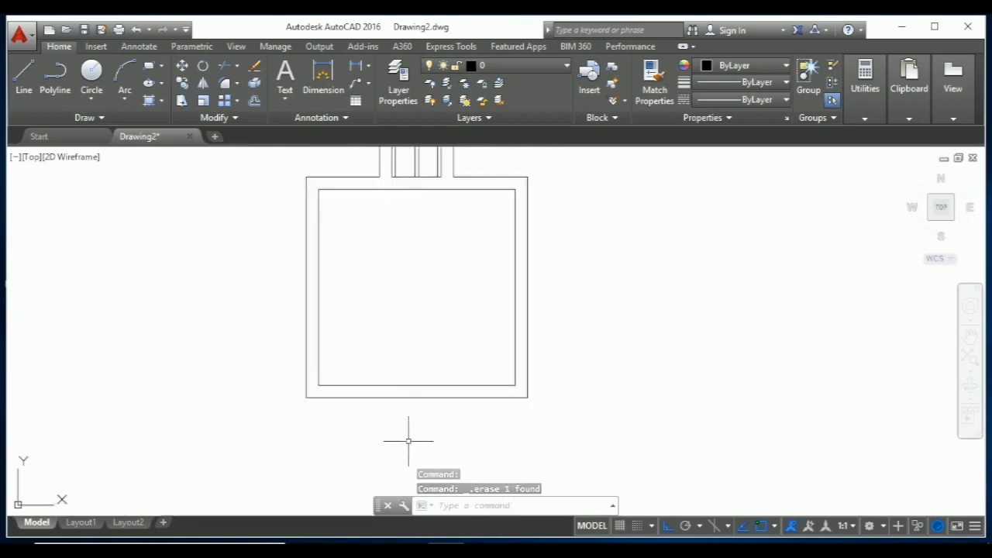
scroll(399, 190, "up", 2)
scroll(396, 217, "down", 2)
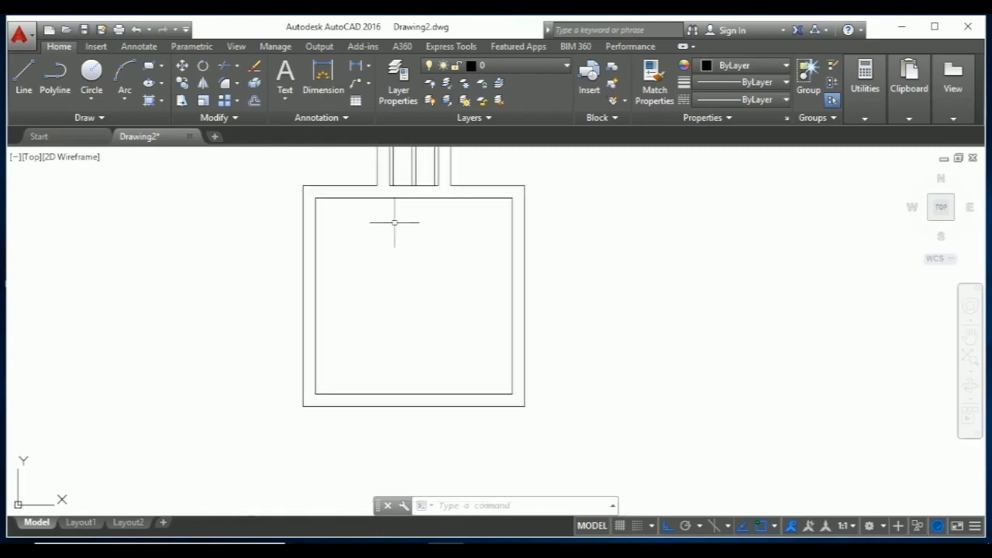
key("Escape")
key("Escape")
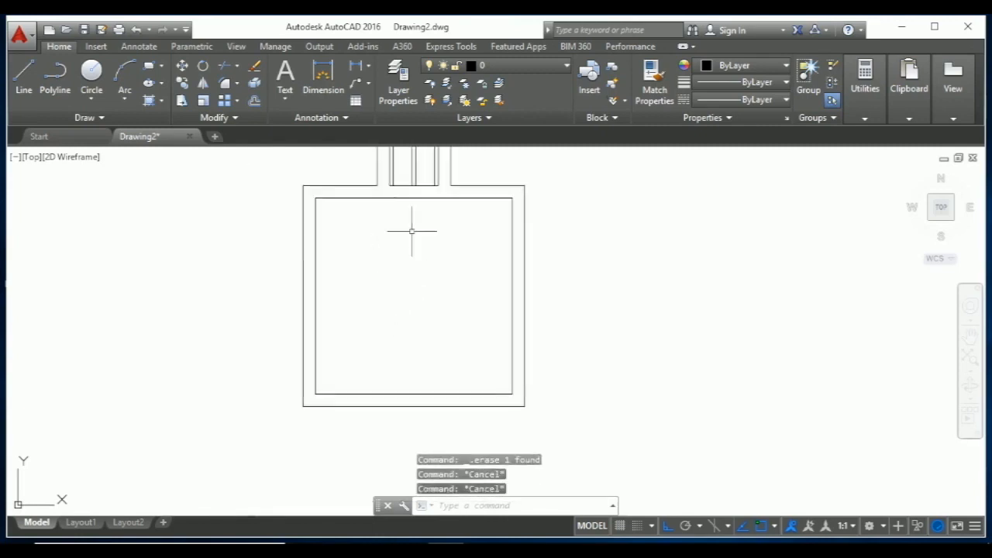
left_click(413, 186)
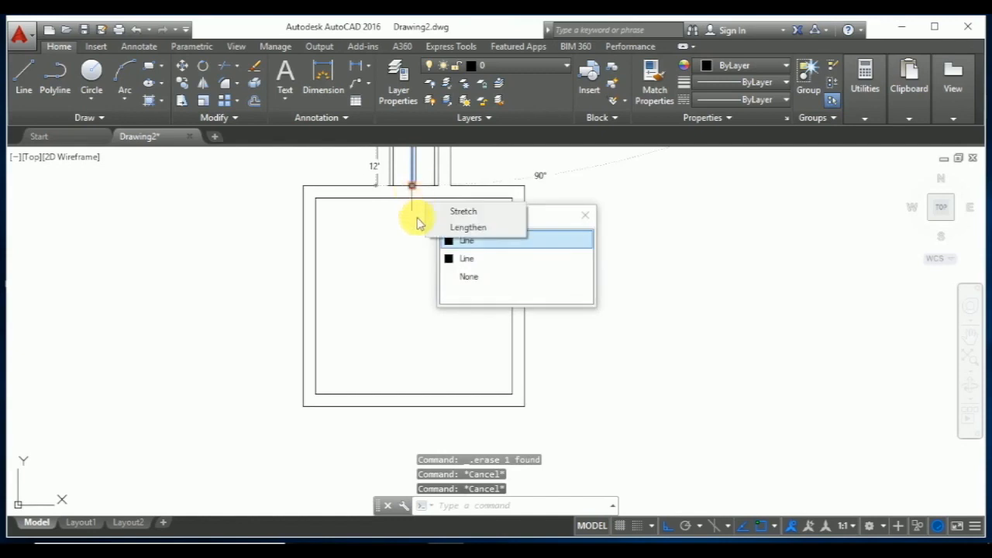
key("Escape")
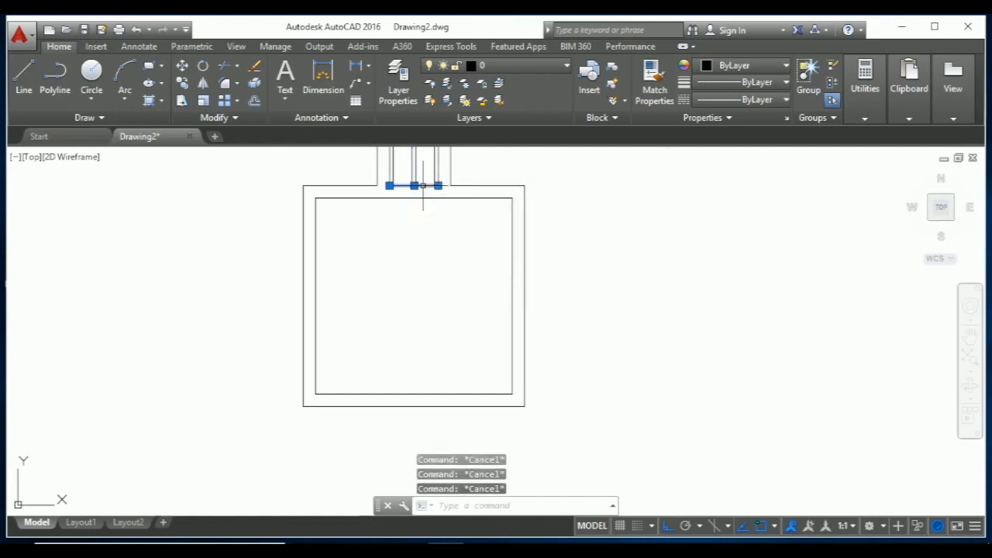
key("Delete")
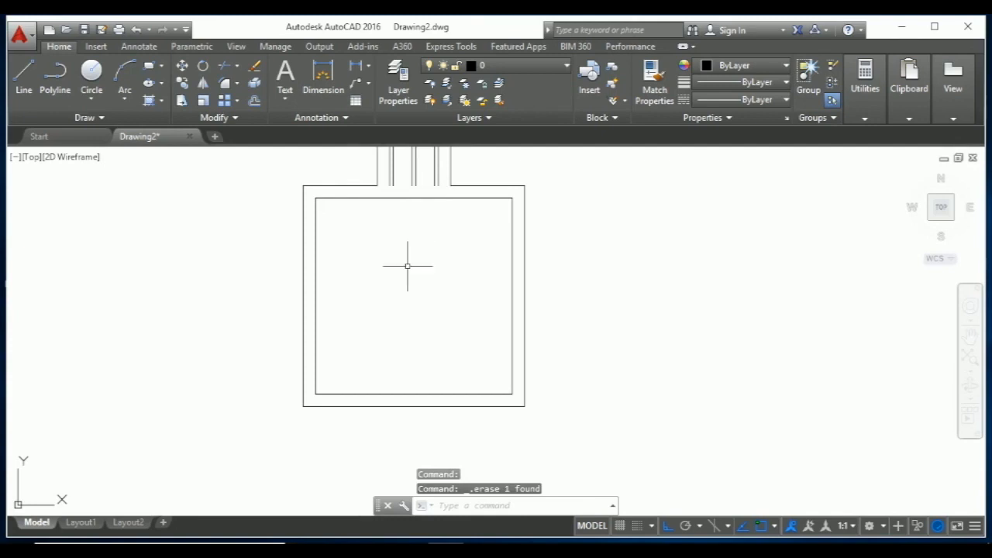
Extend the two outermost vertical lines down to the square's inner top line
key("Escape")
key("Escape")
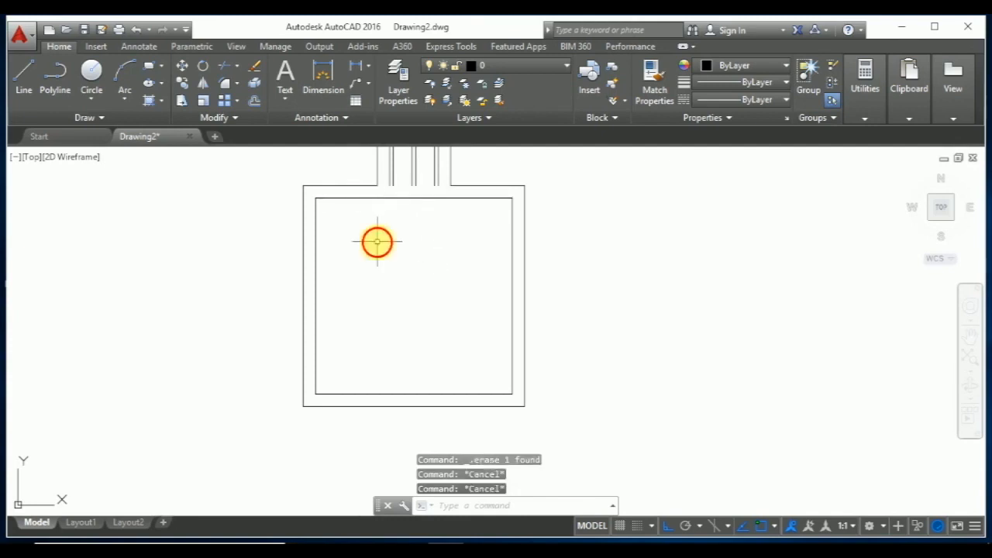
key("Return")
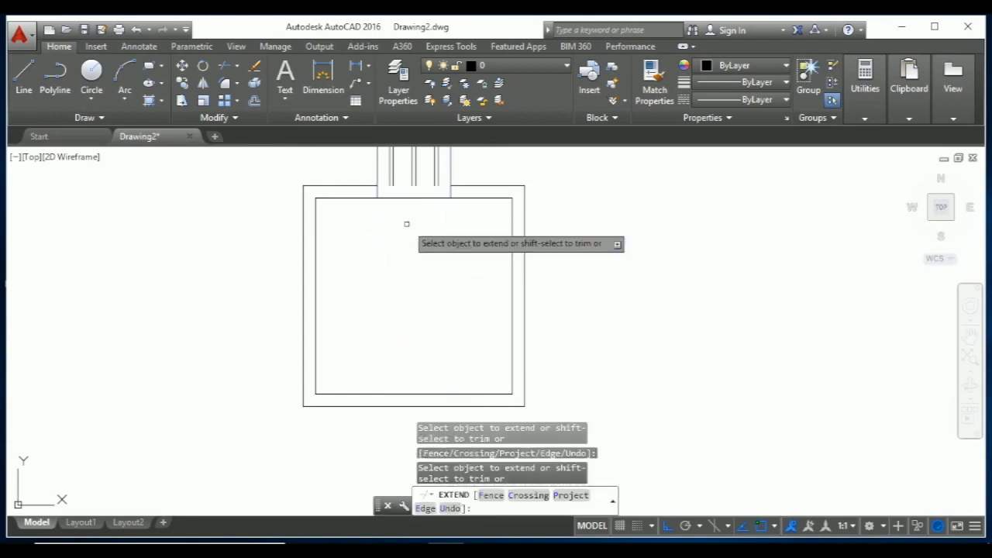
key("Escape")
Trim the square's inner top line between the two outermost vertical lines
type("tr")
key("Return")
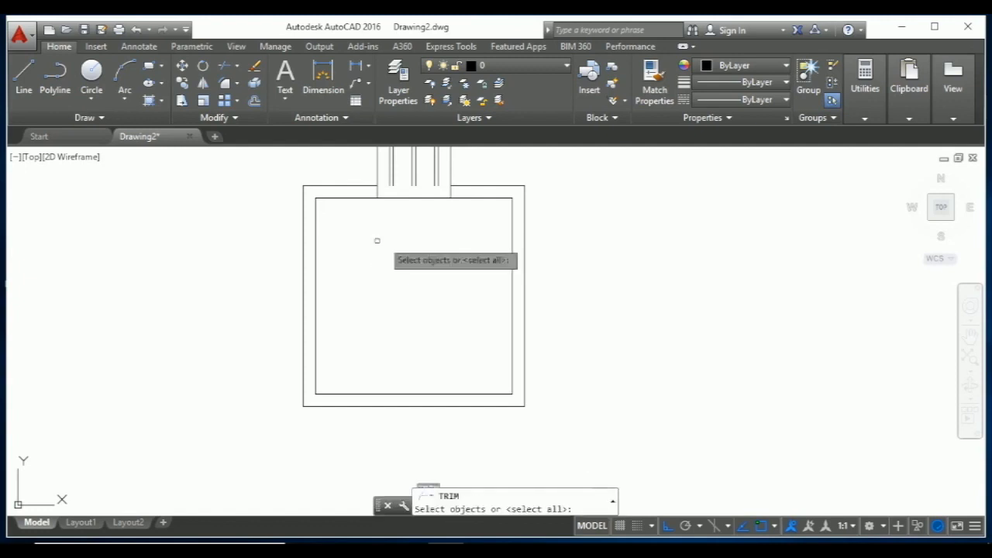
key("Return")
left_click(447, 231)
left_click(410, 194)
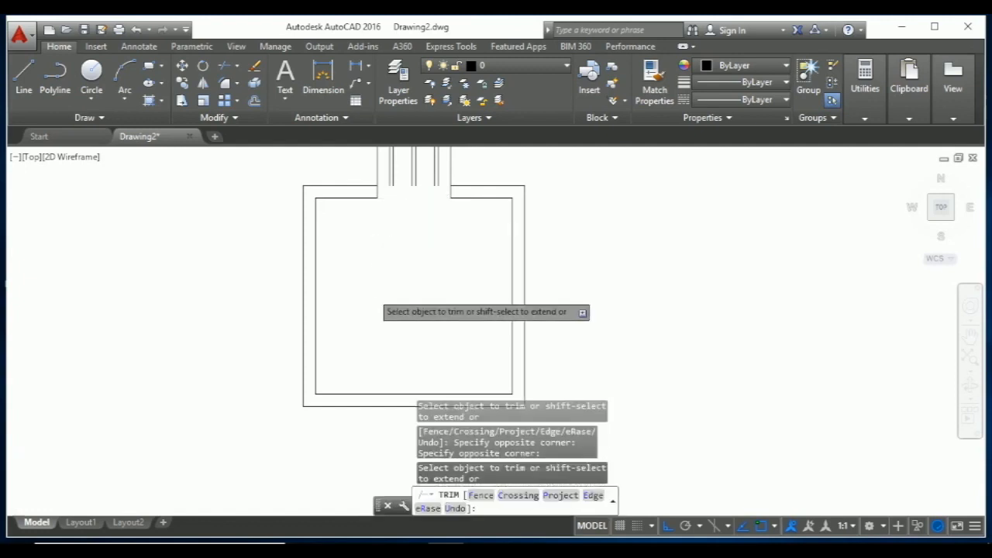
scroll(372, 295, "down", 1)
scroll(380, 357, "up", 2)
key("Escape")
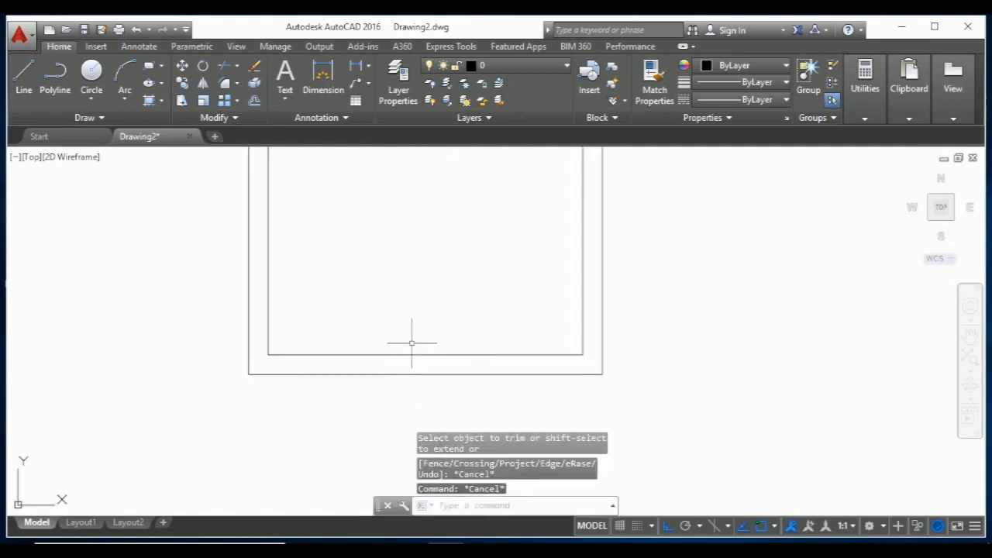
Offset the square's inner bottom line and both inner side lines 0.3" inward
type("o")
key("Return")
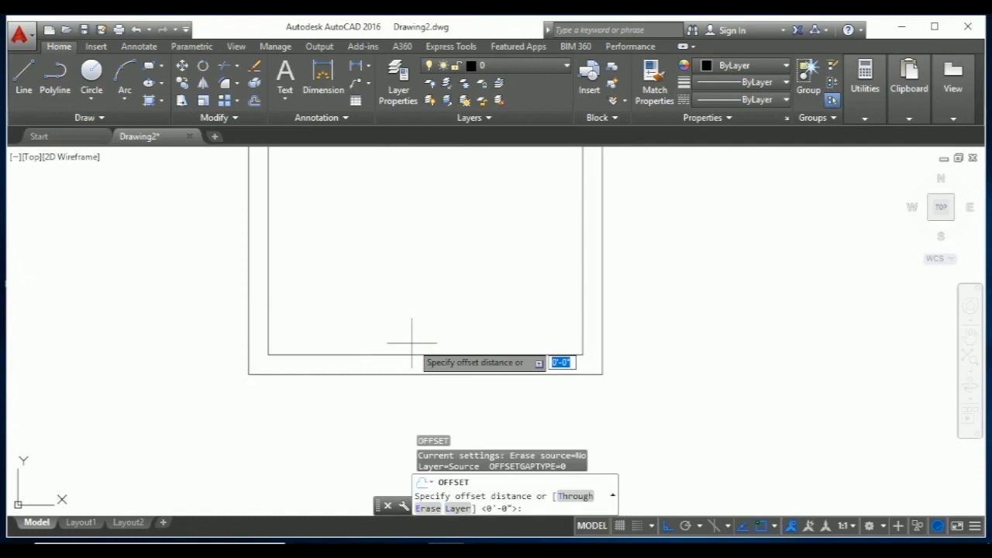
type("3")
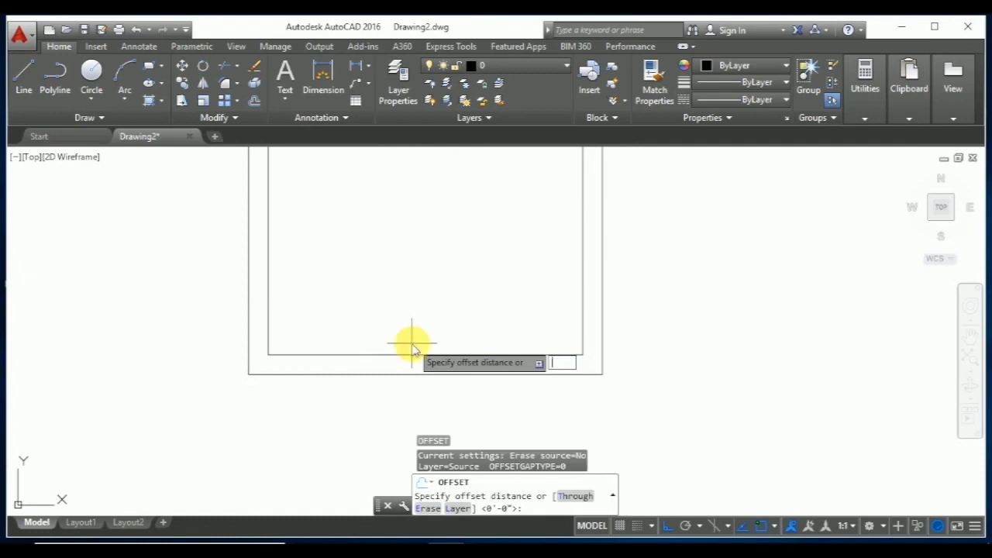
key("Return")
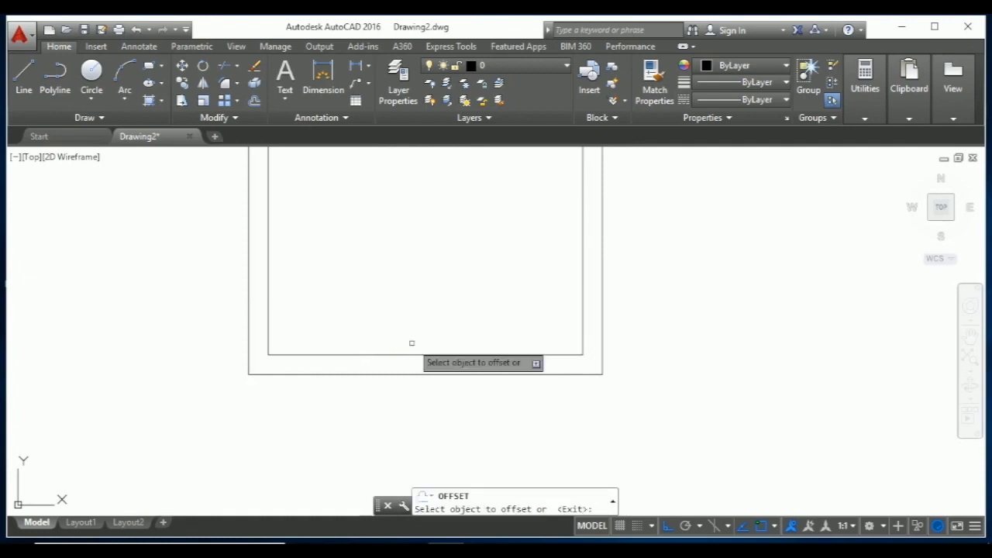
left_click(435, 353)
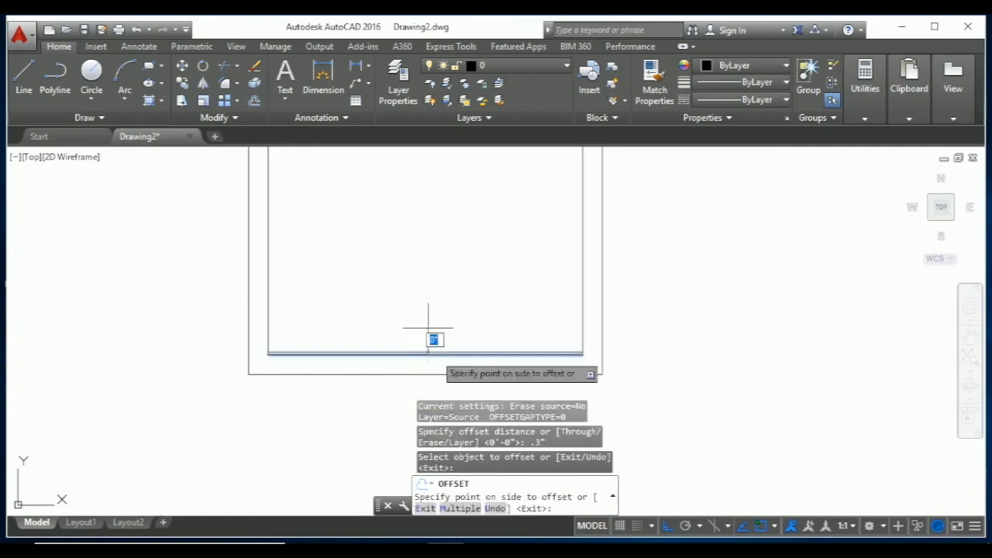
left_click(422, 313)
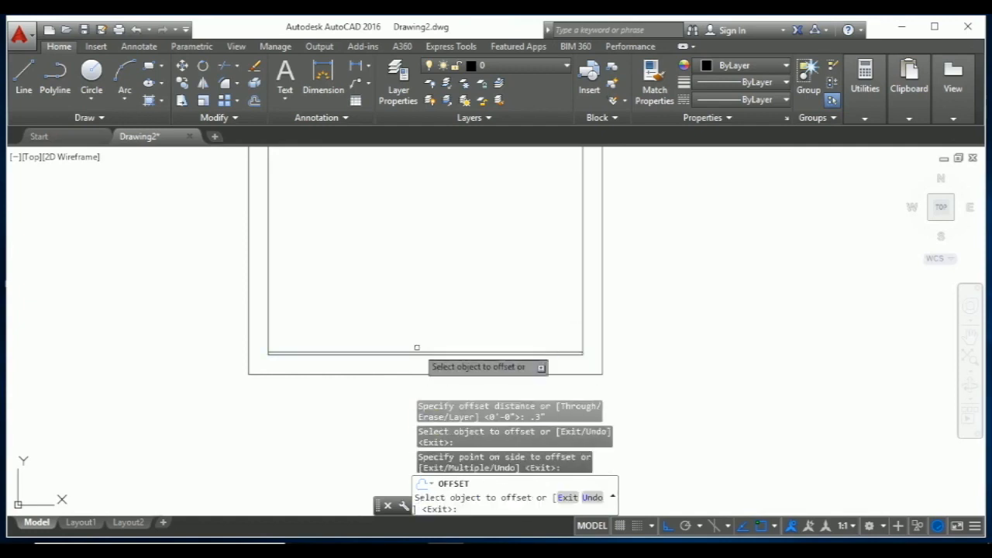
scroll(411, 355, "up", 4)
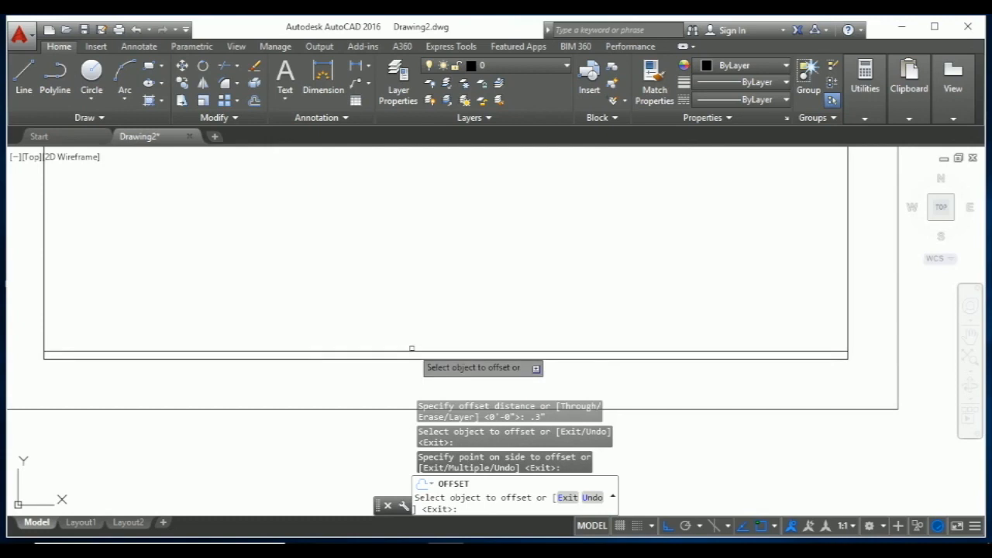
left_click(45, 316)
left_click(96, 301)
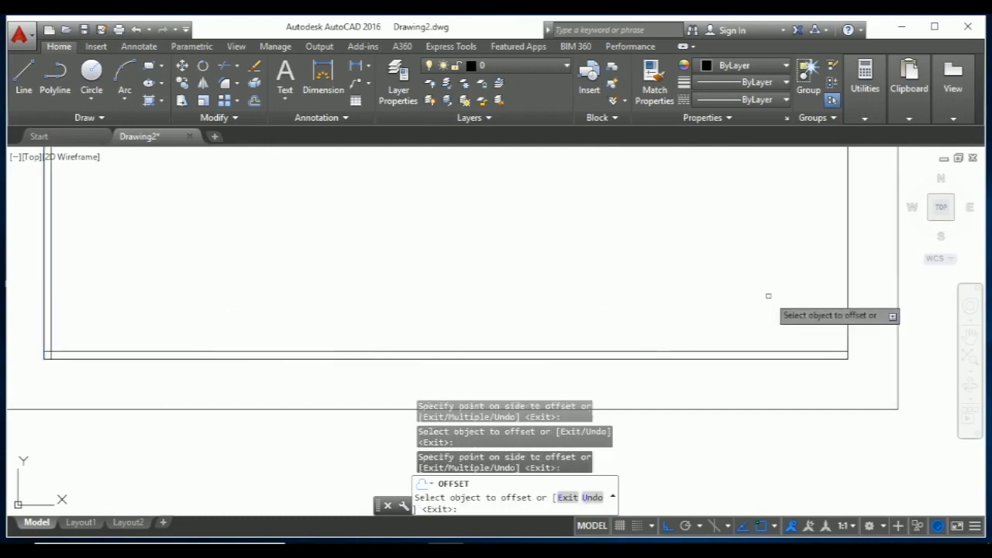
left_click(848, 295)
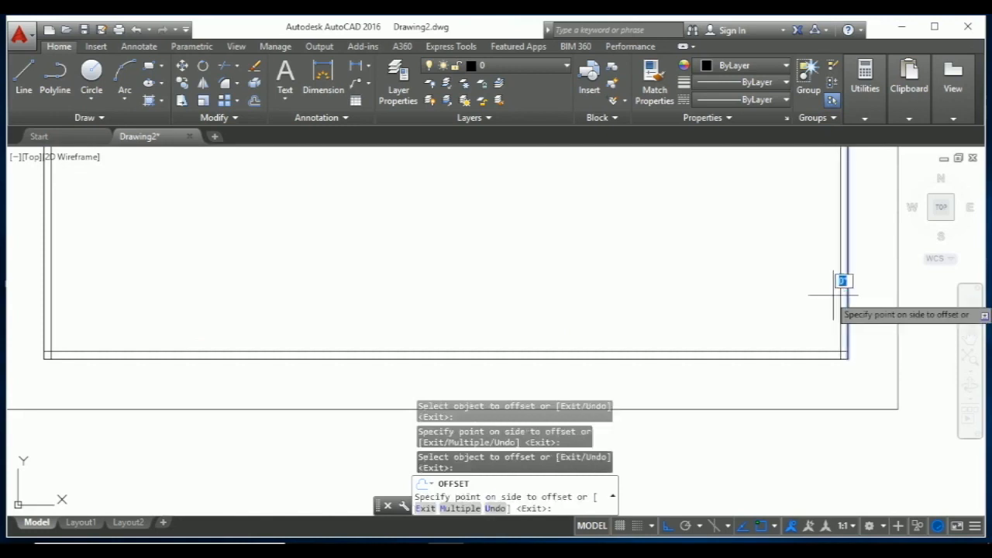
left_click(824, 292)
scroll(709, 253, "down", 5)
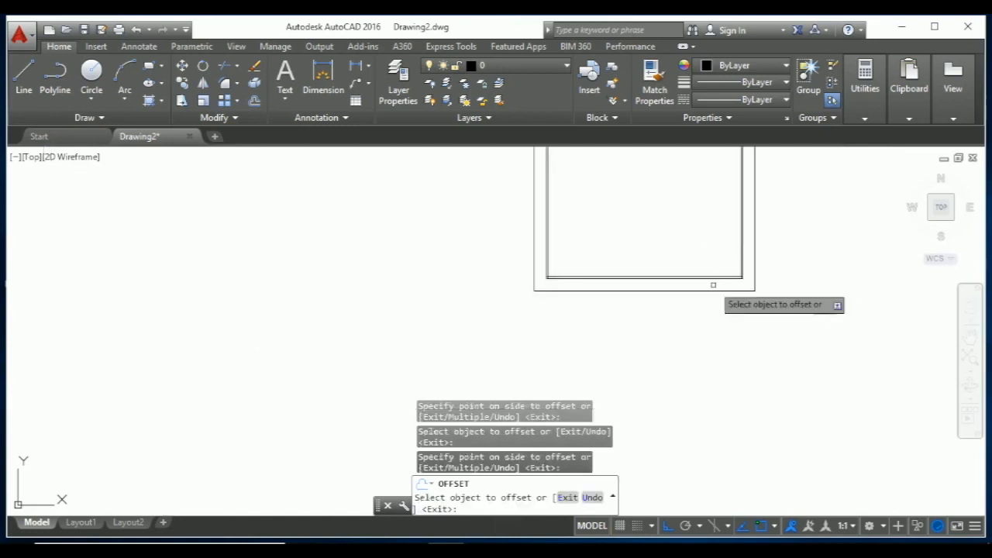
scroll(713, 285, "up", 2)
Undo the 0.3" offsets of the square's inner lines and leave the Offset command
key("ctrl+z")
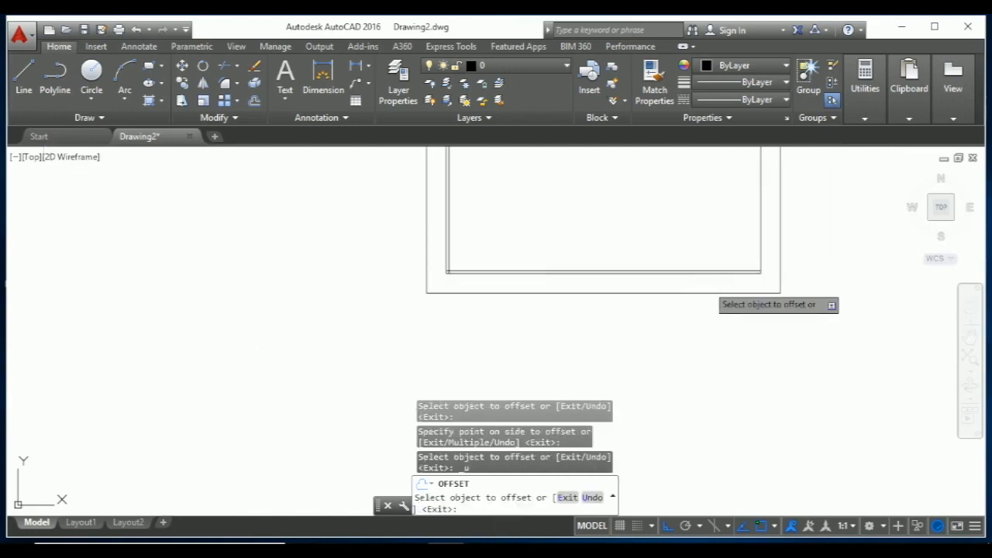
key("Escape")
key("Escape")
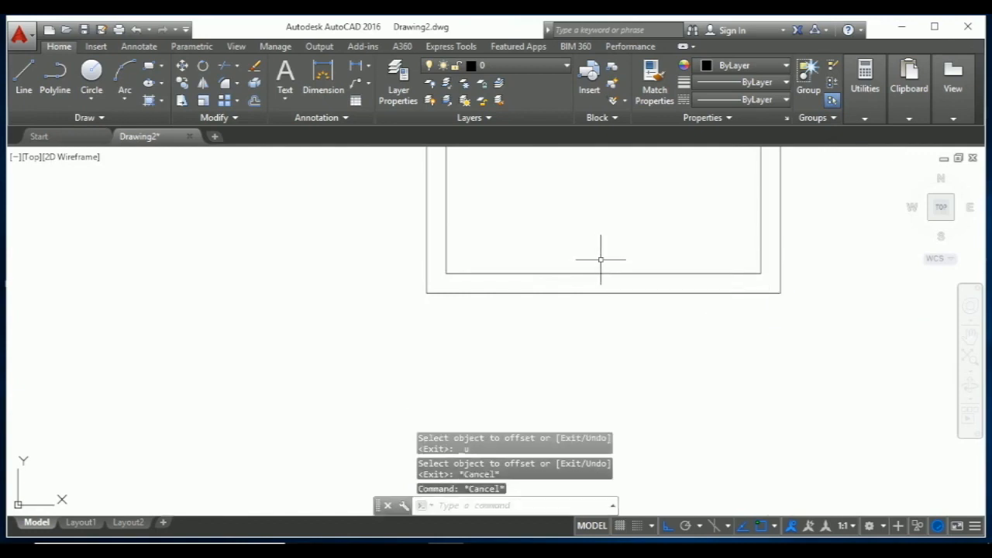
key("Escape")
type("o")
key("Return")
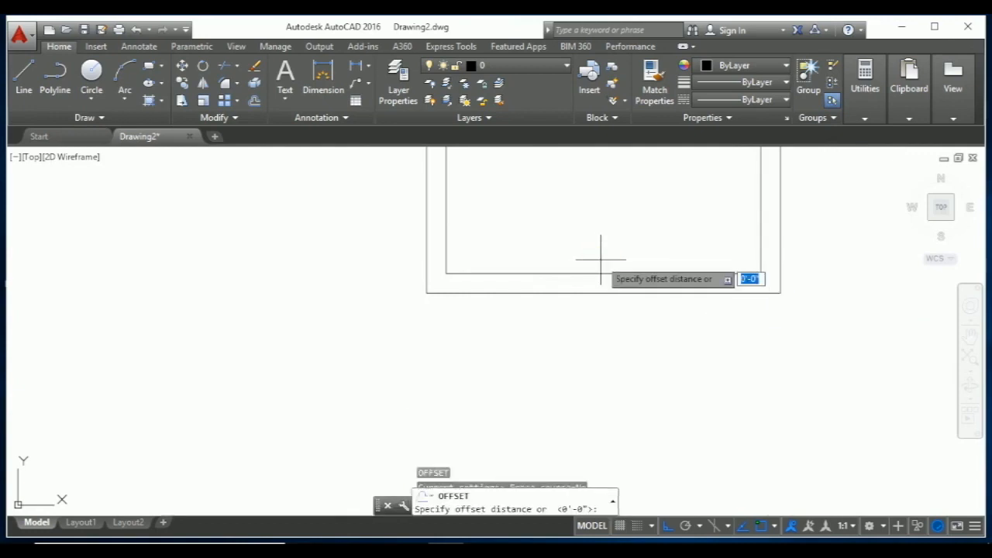
type("2")
key("Return")
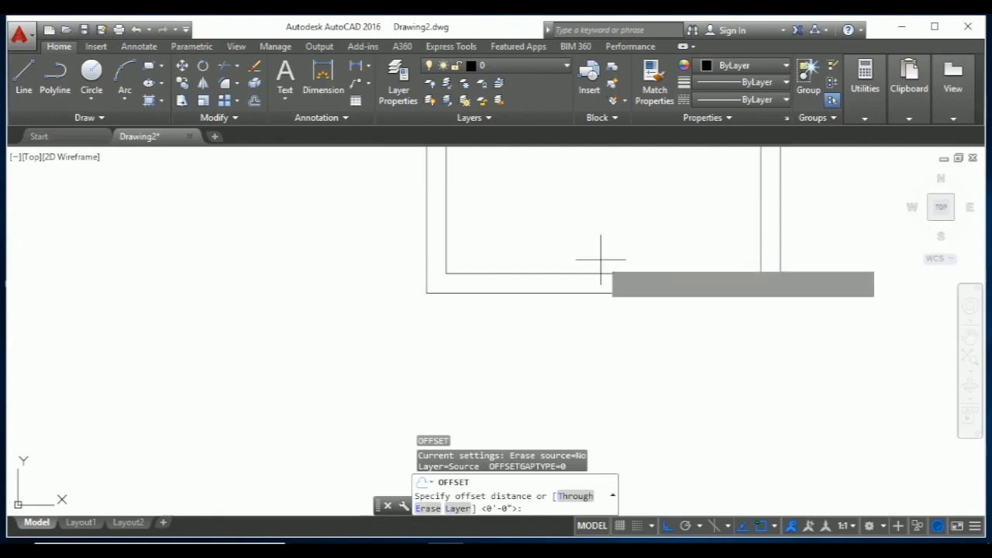
key("Escape")
Offset the square's inner left line and inner bottom line 1" inward
type("o")
key("Return")
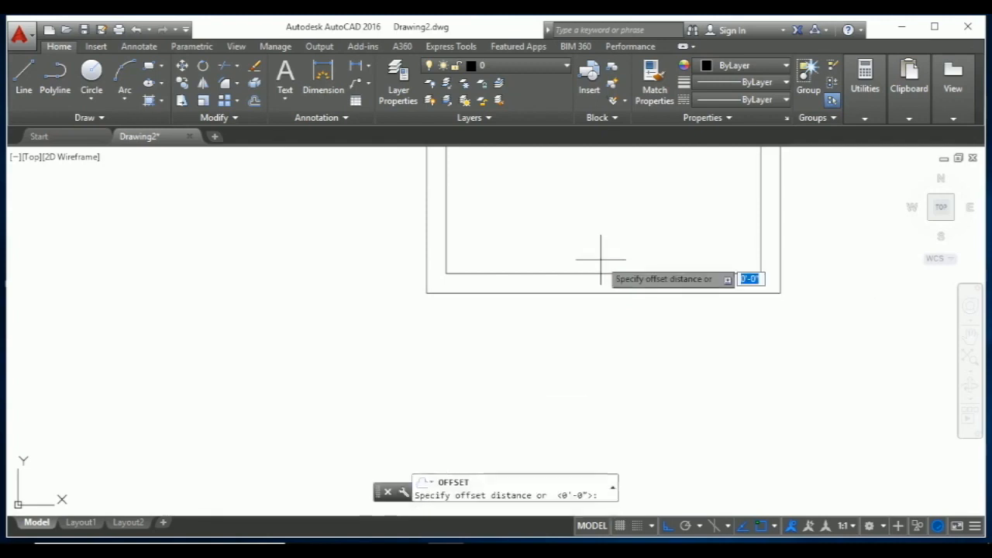
type("1\"")
key("Return")
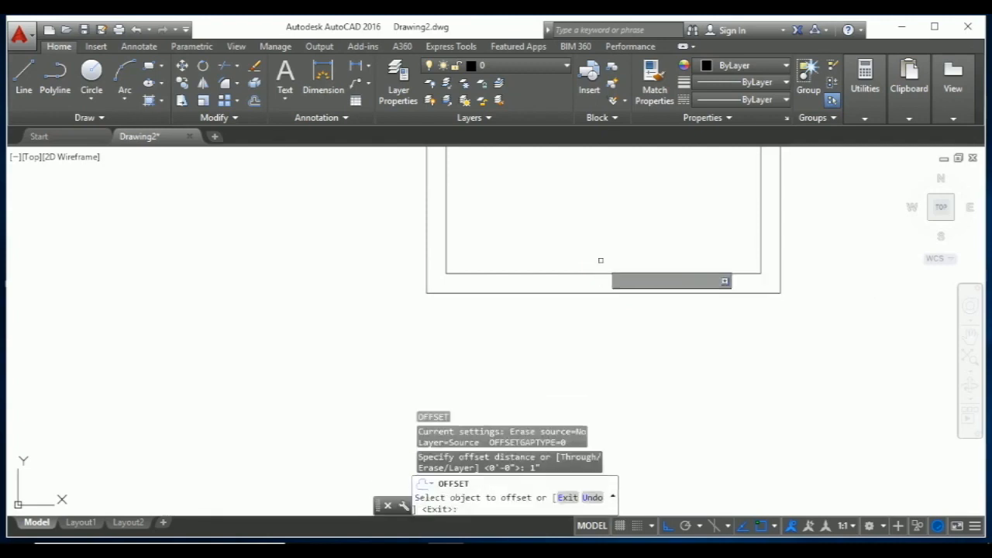
left_click(446, 227)
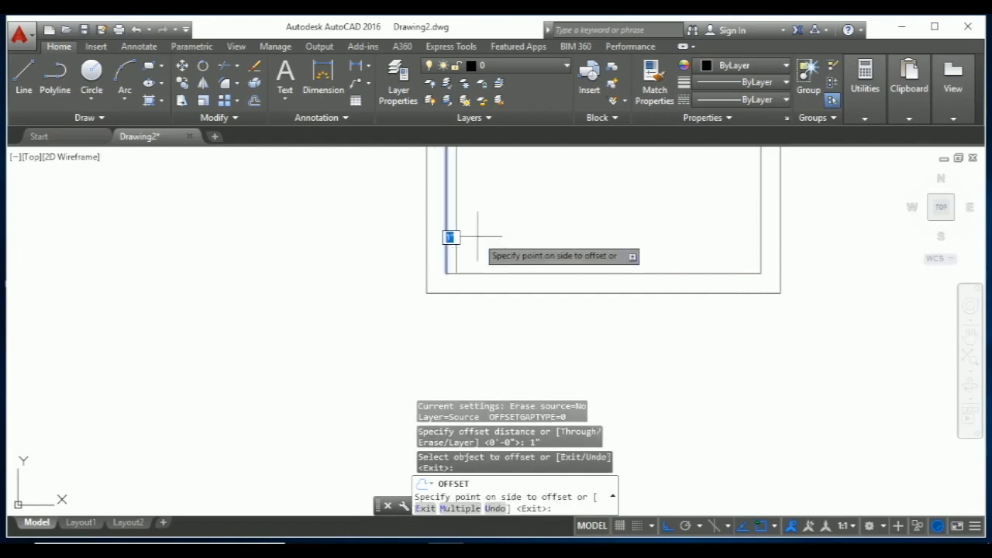
left_click(471, 237)
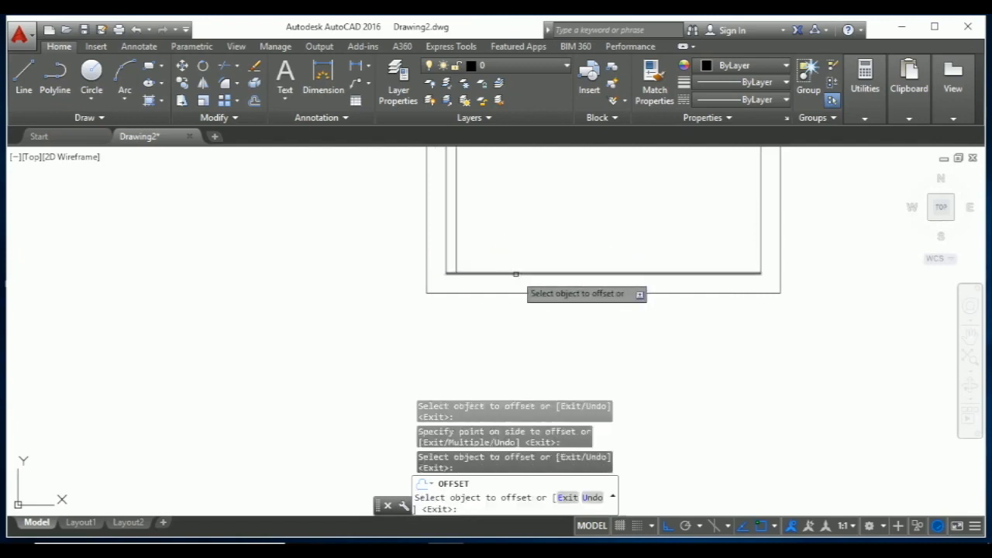
left_click(517, 274)
left_click(520, 238)
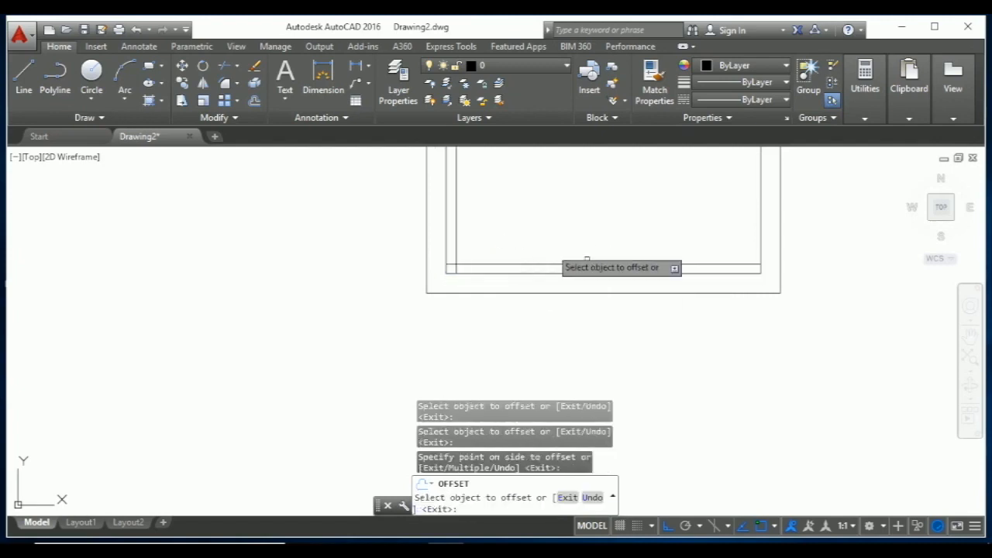
Offset the square's inner right line inward by the same 1" distance and end the Offset command
left_click(758, 226)
left_click(761, 226)
left_click(761, 226)
left_click(694, 245)
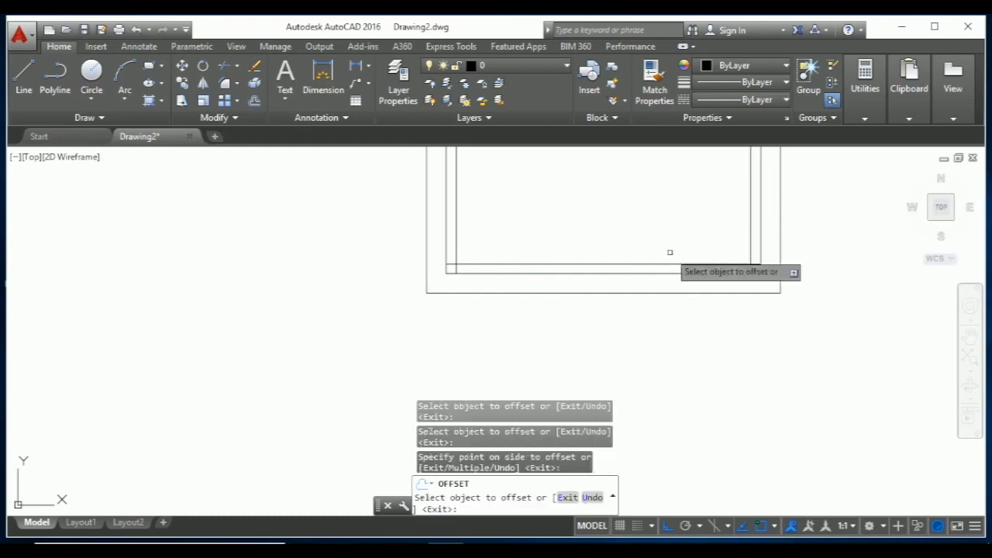
scroll(540, 248, "up", 2)
scroll(499, 240, "up", 2)
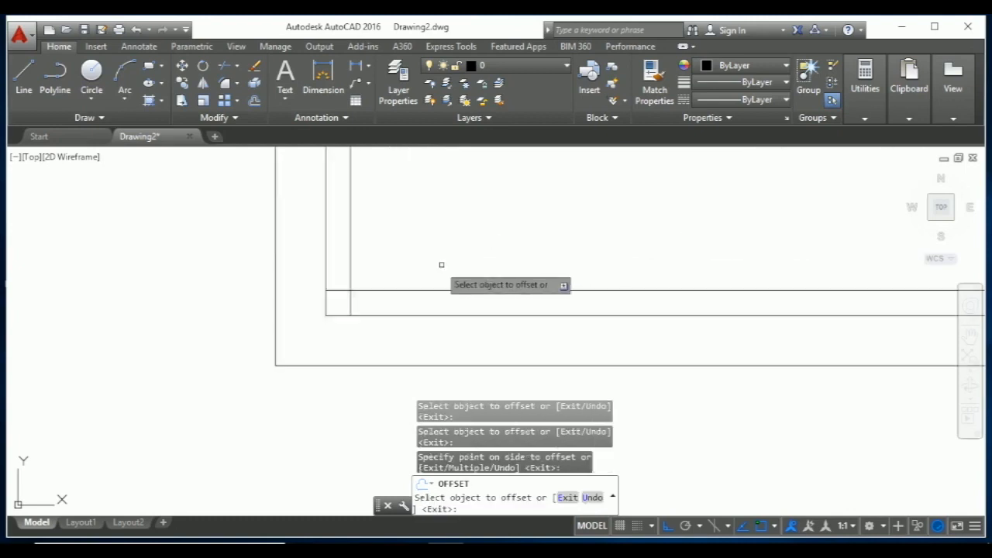
key("Escape")
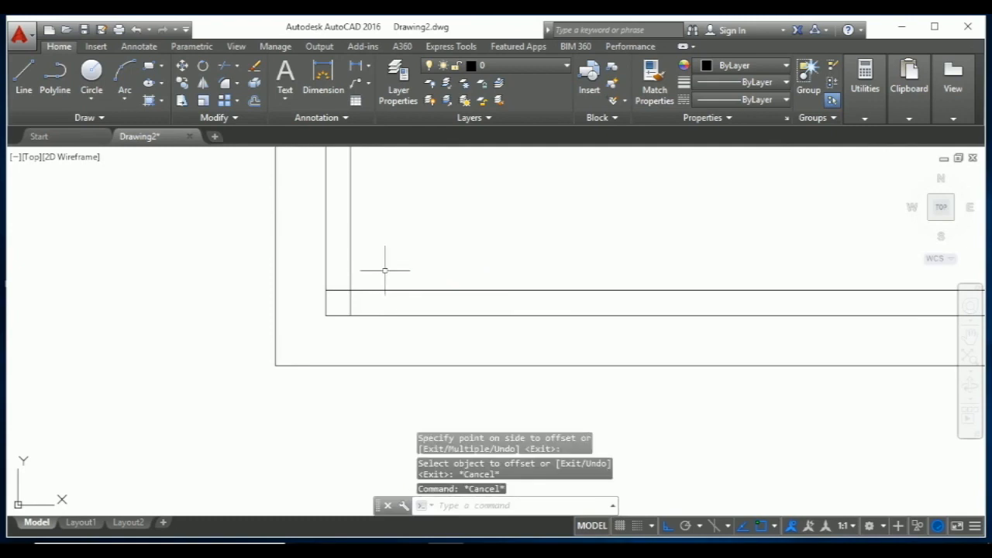
Fillet the lower-left corner of the square's innermost lines with a 1" radius
type("f")
key("Return")
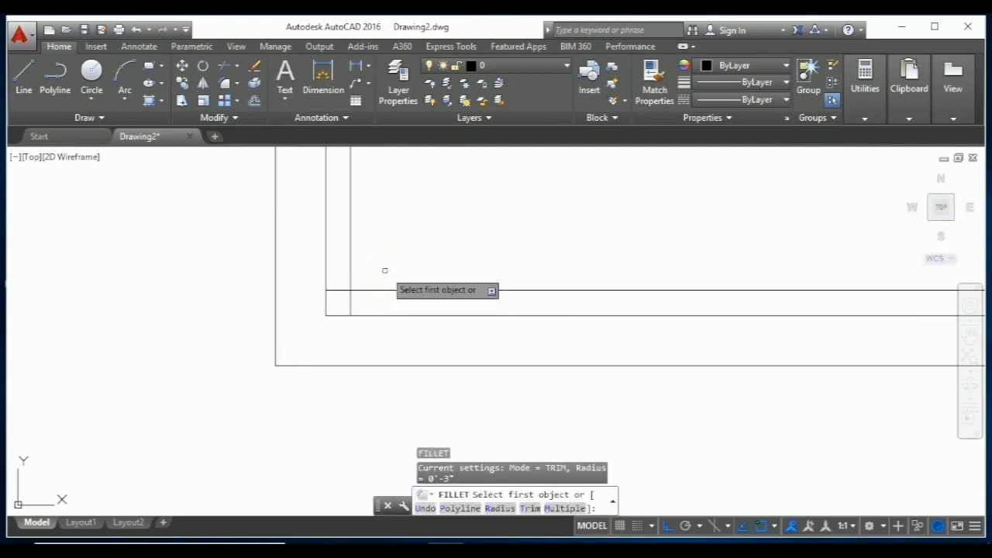
type("r")
key("Return")
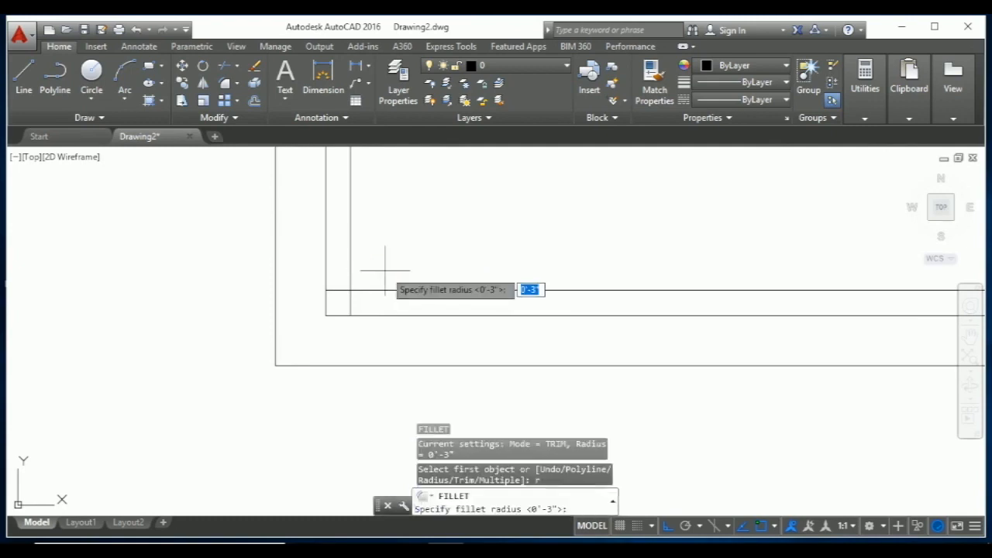
left_click(386, 272)
key("Return")
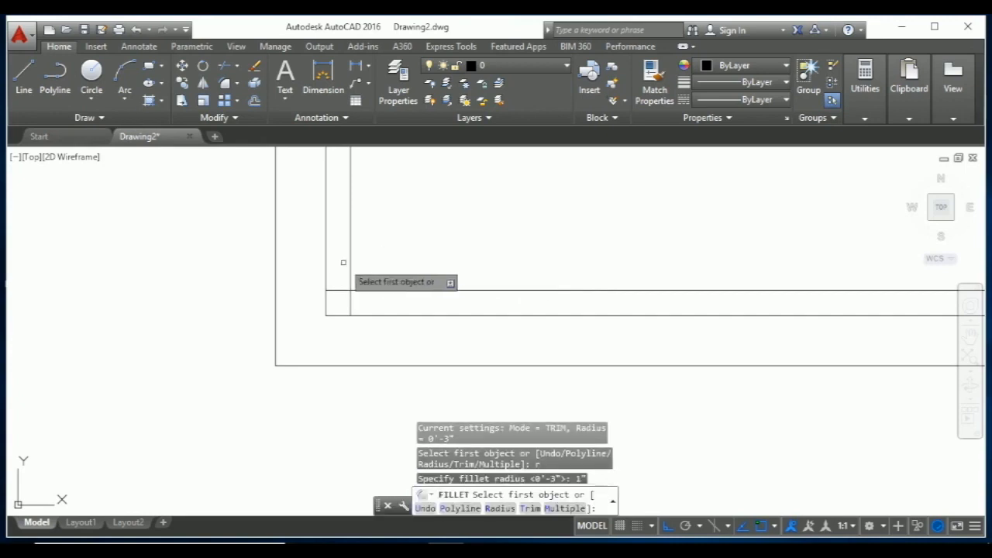
left_click(348, 263)
left_click(377, 290)
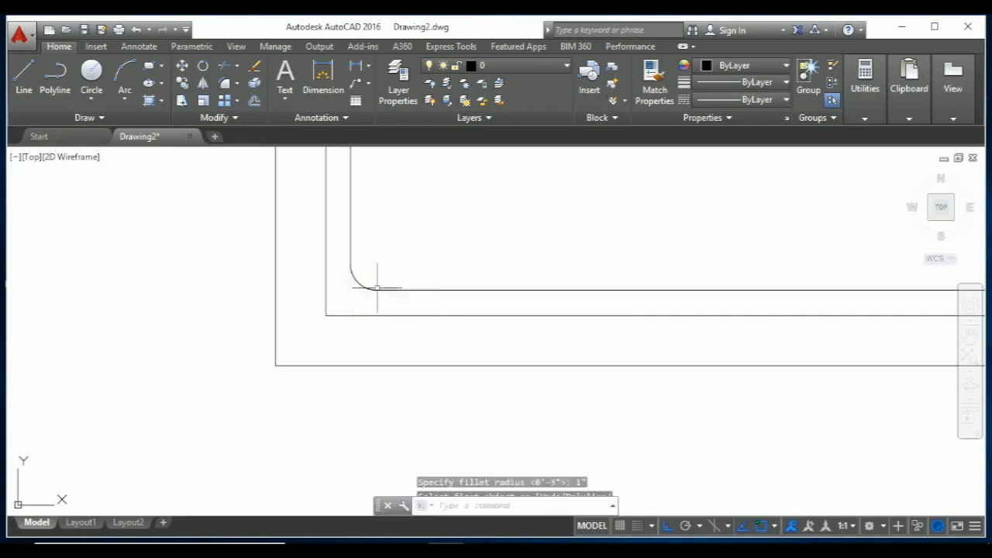
Fillet the lower-right corner of the square's innermost lines with the same 1" radius
scroll(294, 292, "down", 2)
scroll(481, 287, "up", 5)
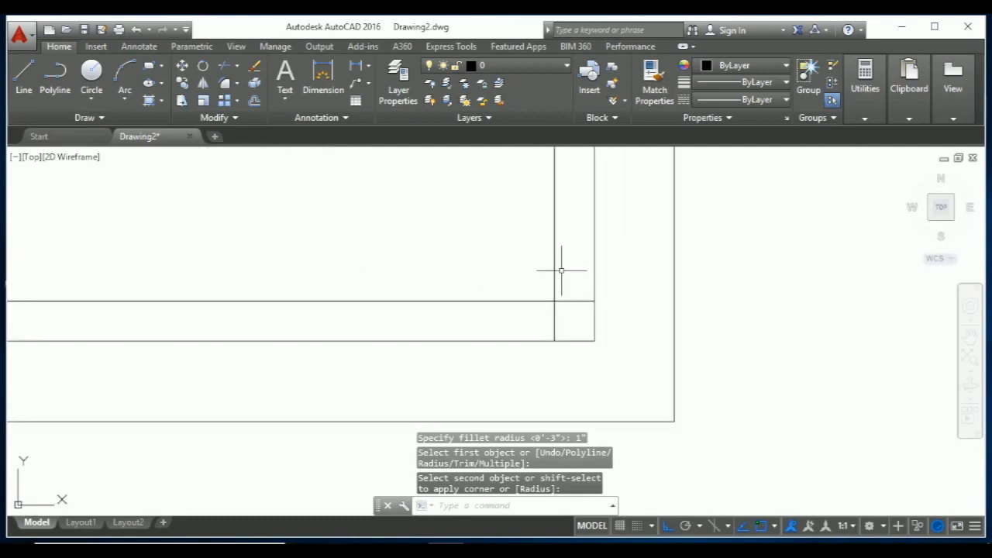
key("Return")
left_click(554, 284)
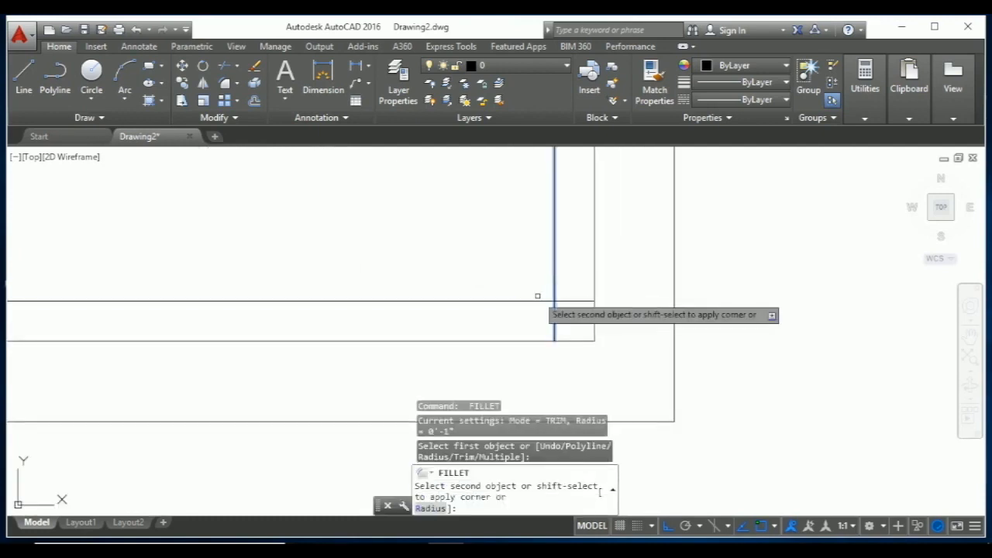
left_click(516, 300)
scroll(516, 301, "down", 5)
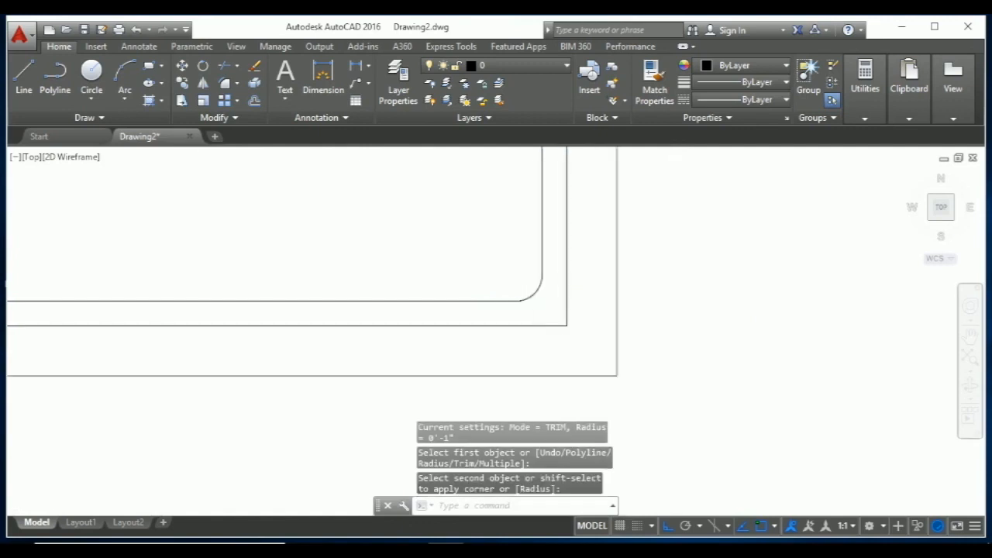
scroll(486, 163, "up", 2)
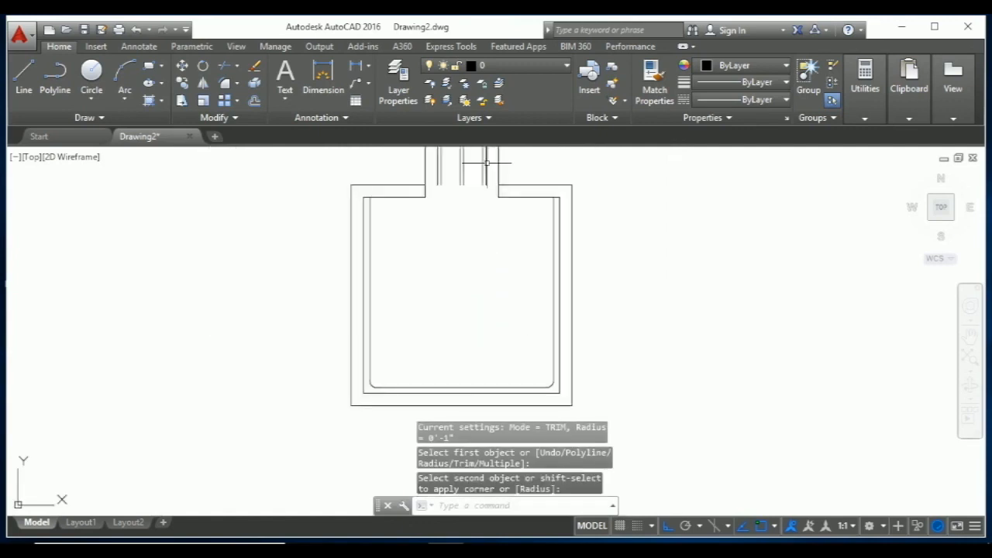
scroll(487, 163, "up", 2)
key("Escape")
key("Escape")
key("Escape")
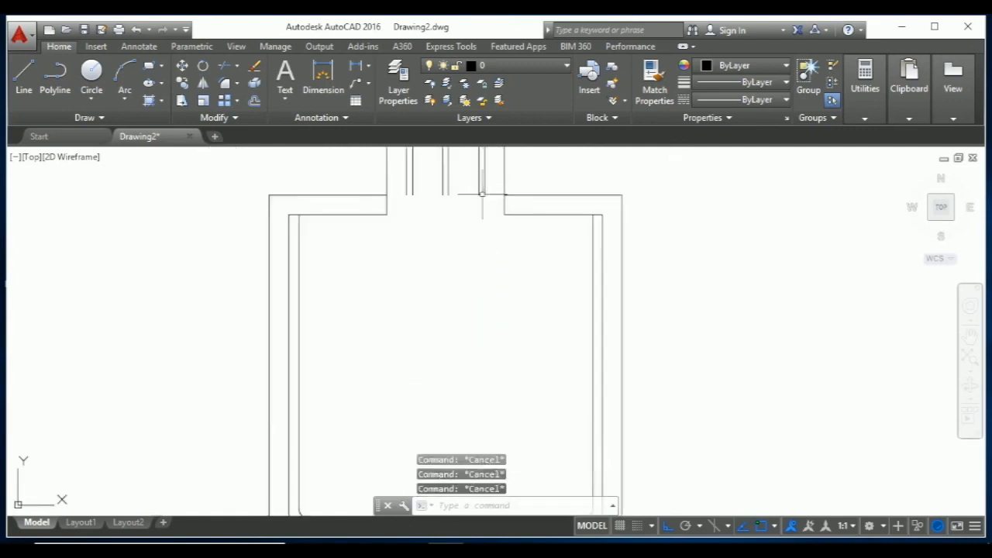
Extend the three pairs of inner vertical lines down to the square's innermost bottom line
type("ex")
key("Return")
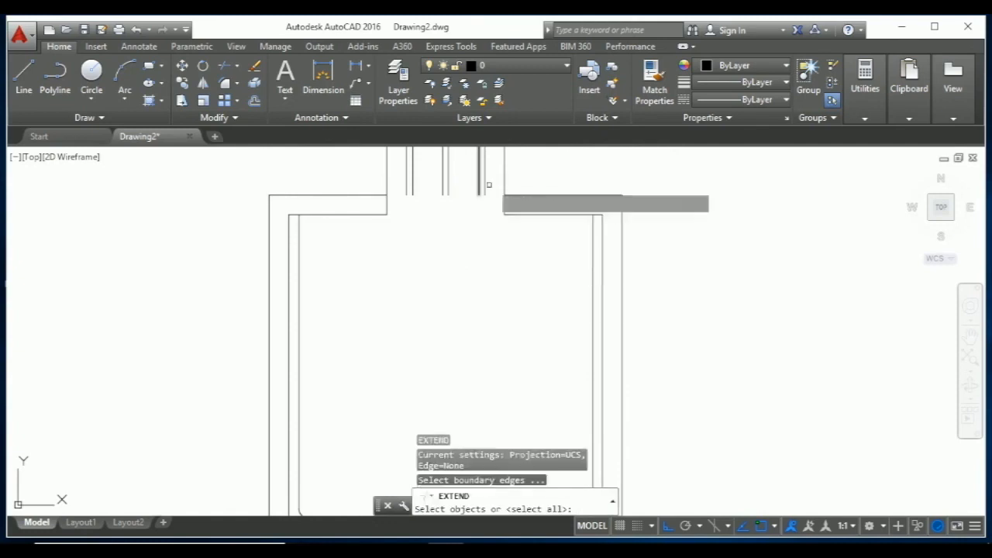
key("Return")
left_click(426, 180)
scroll(406, 167, "down", 2)
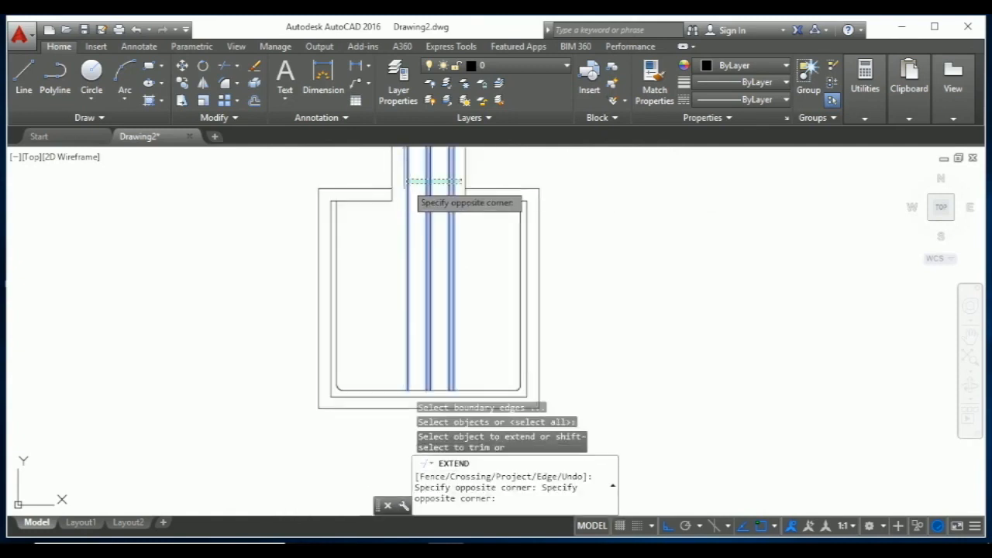
scroll(411, 186, "down", 6)
scroll(408, 218, "up", 10)
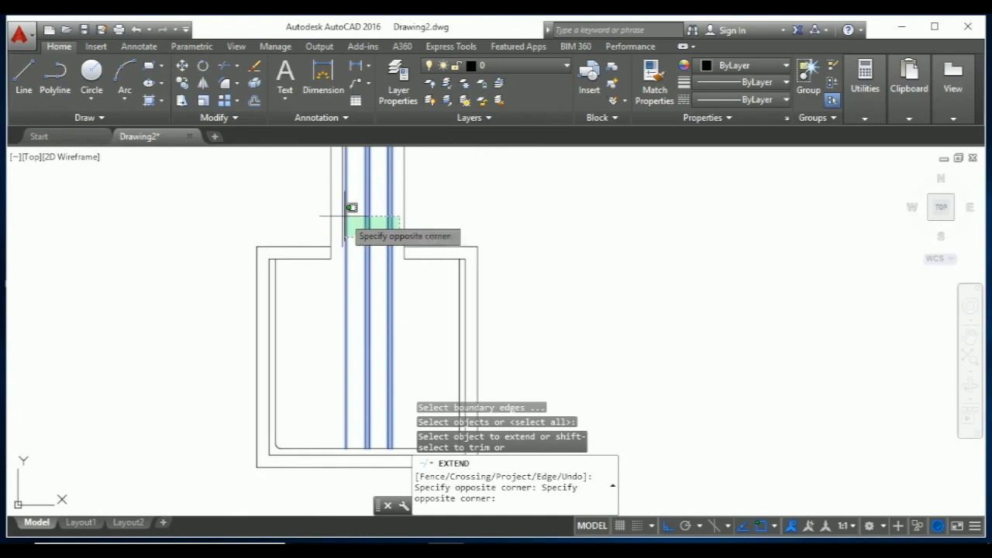
left_click(365, 237)
scroll(407, 310, "down", 2)
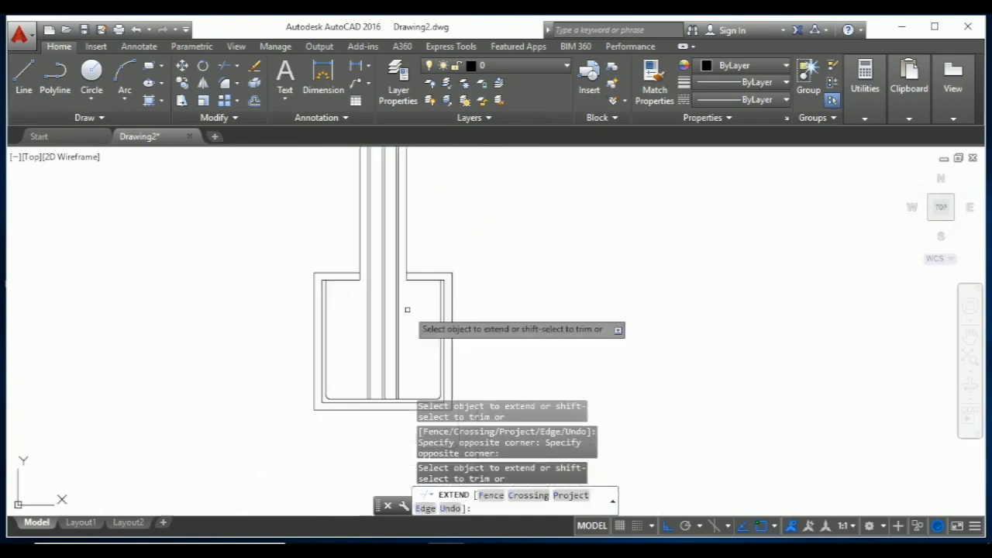
scroll(379, 411, "up", 5)
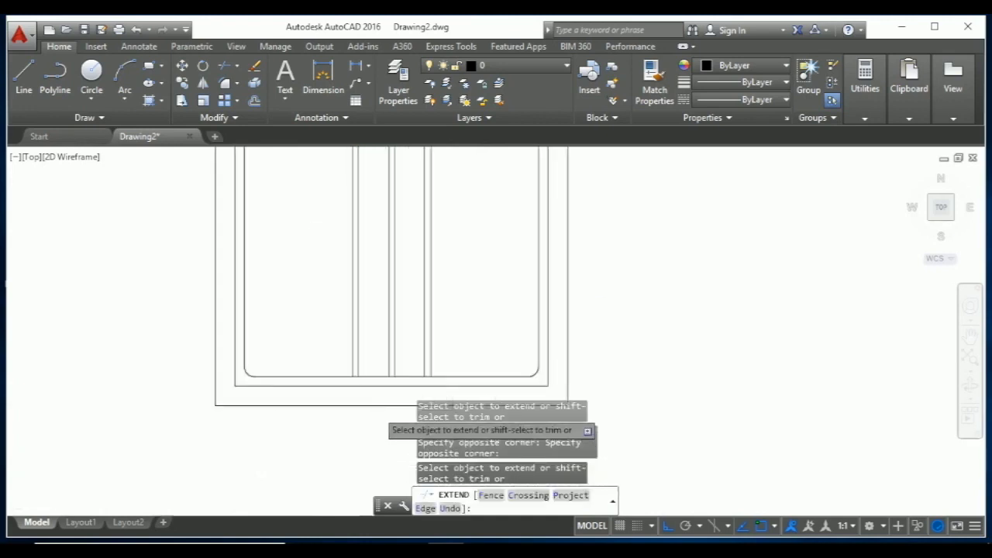
End the Extend command and erase the two innermost vertical lines at the left and right sides of the square
scroll(200, 363, "down", 4)
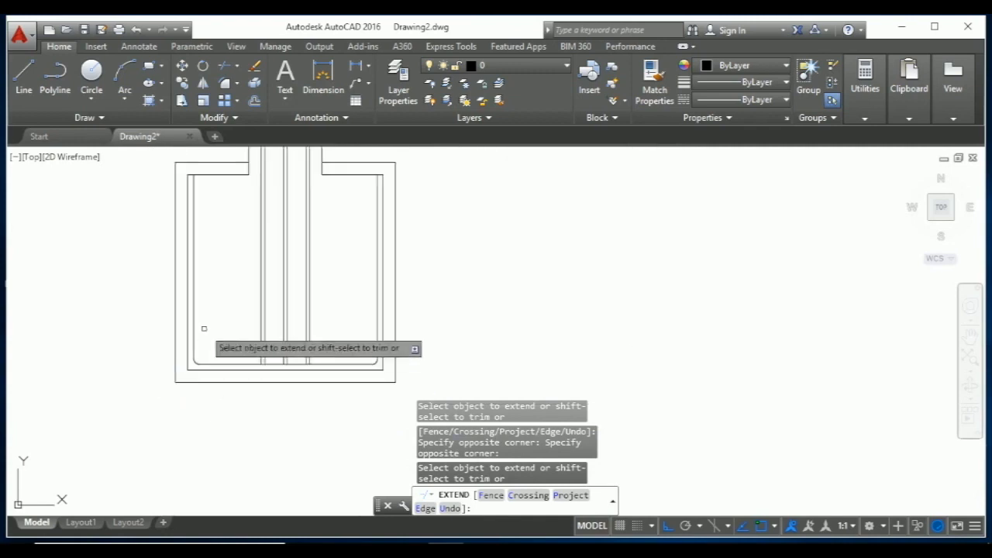
key("Escape")
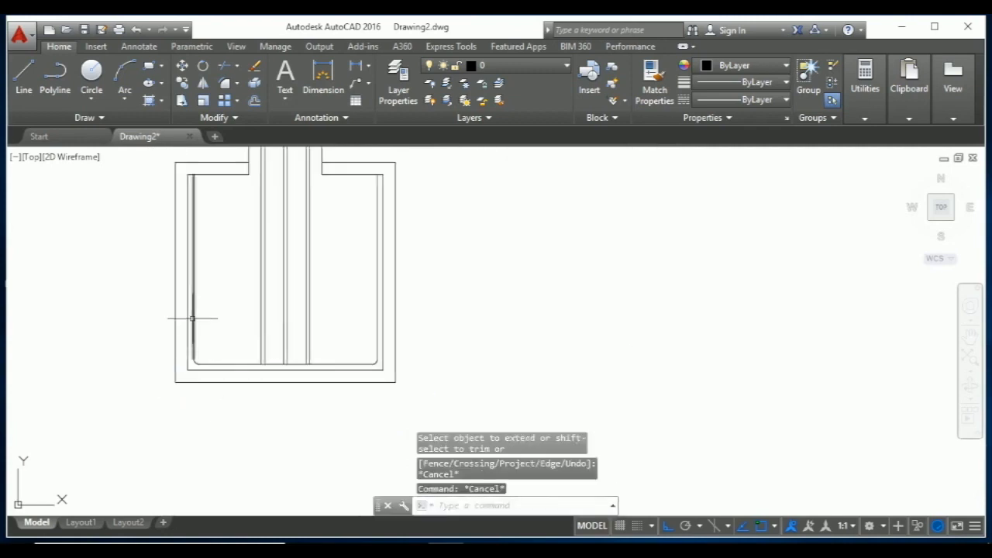
left_click(192, 318)
left_click(376, 310)
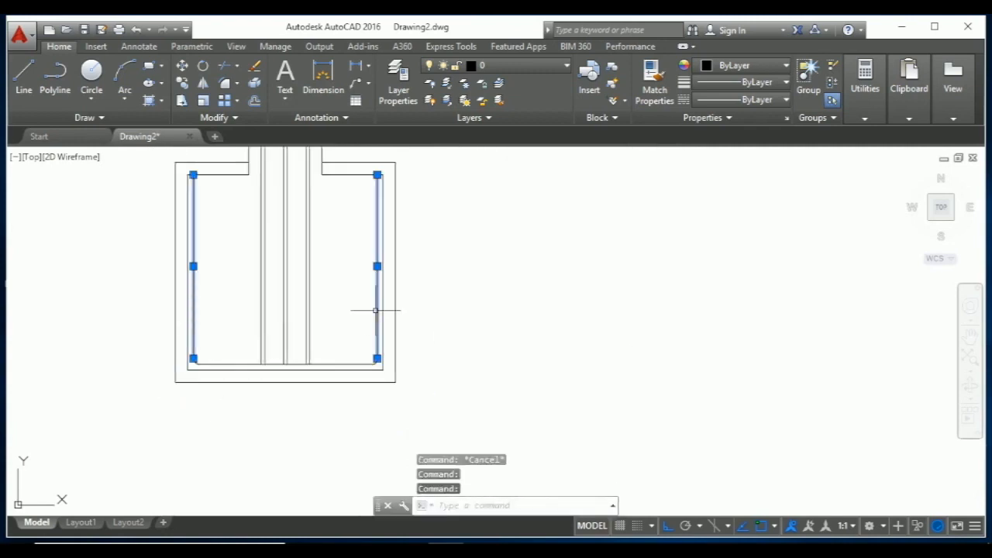
key("Delete")
Offset the square's innermost bottom line upward by 0.6"
scroll(369, 380, "up", 2)
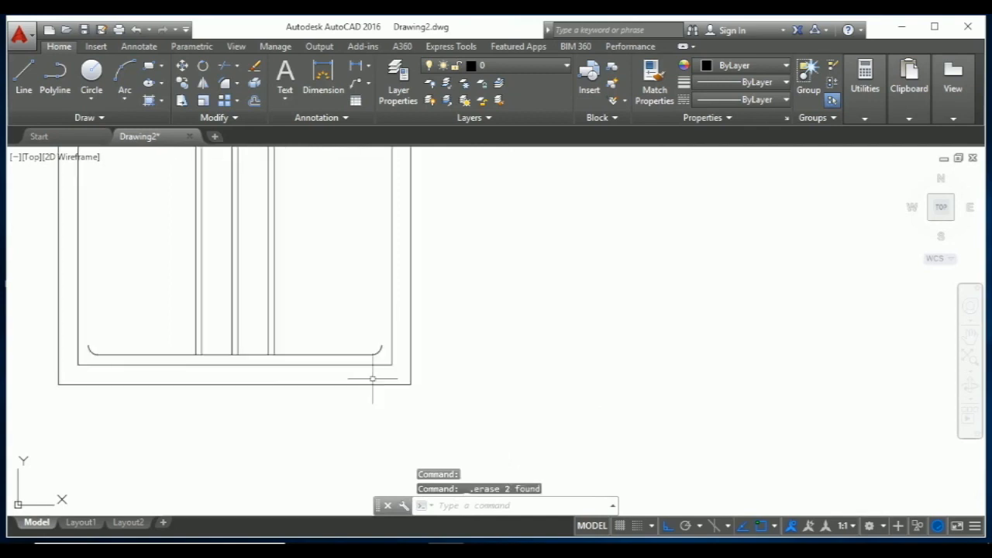
scroll(172, 378, "up", 2)
scroll(225, 359, "up", 2)
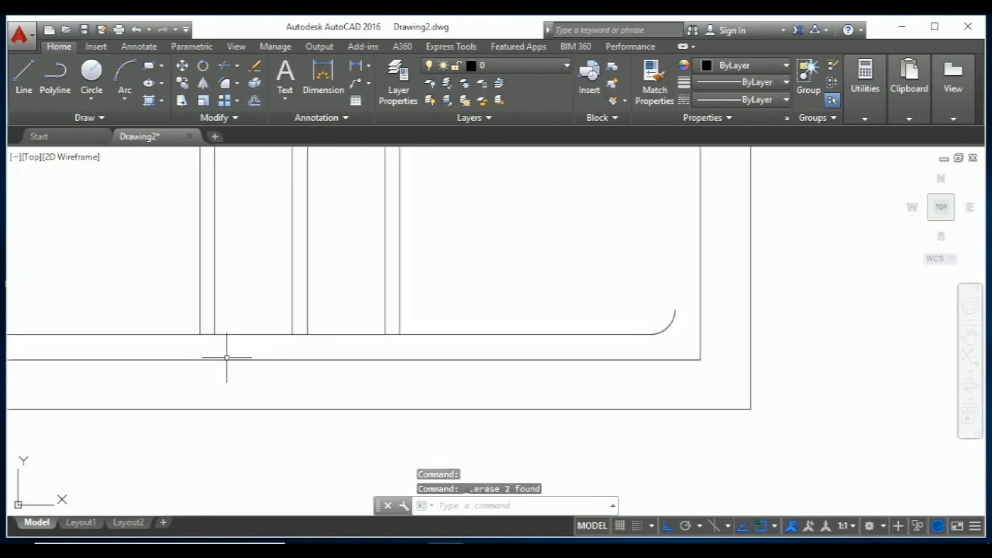
key("Escape")
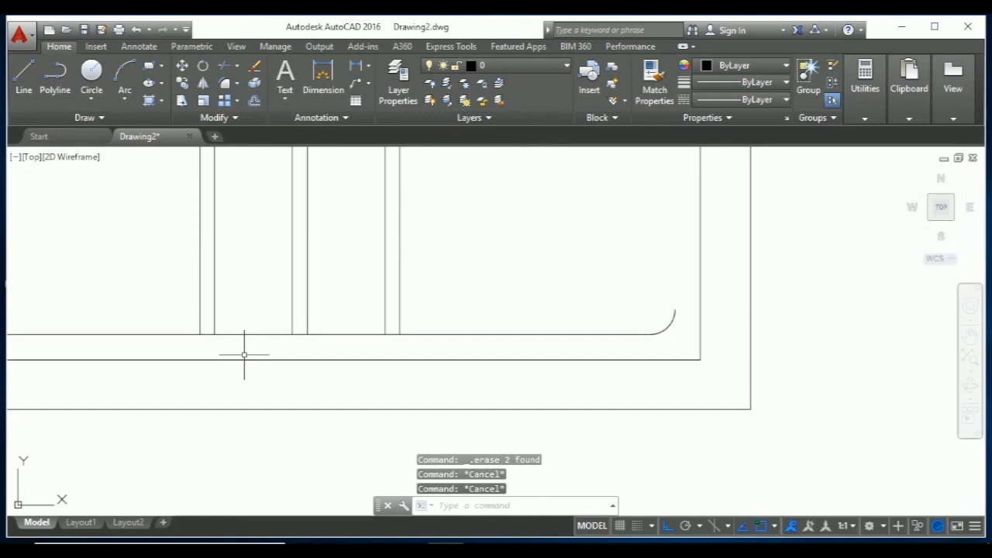
key("Return")
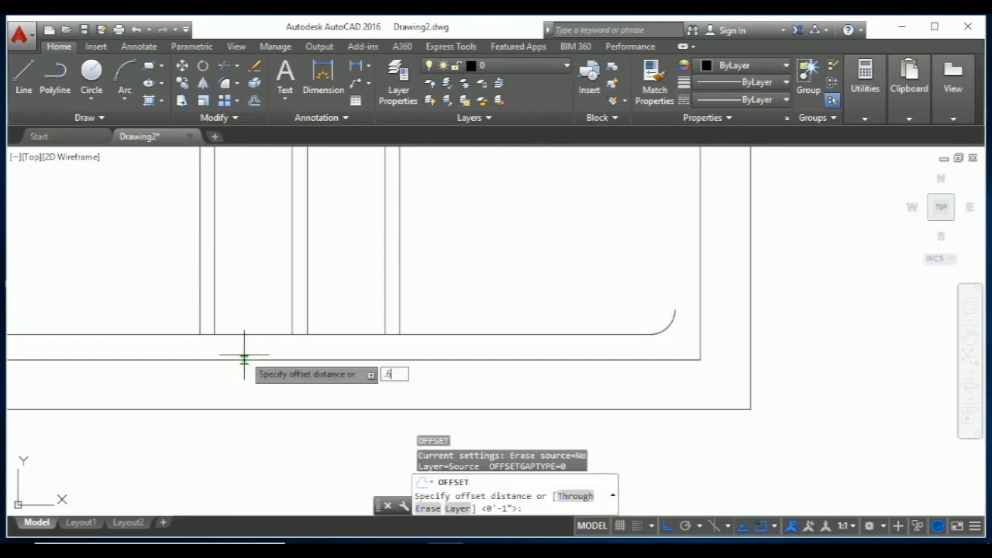
type(".6\"")
key("Return")
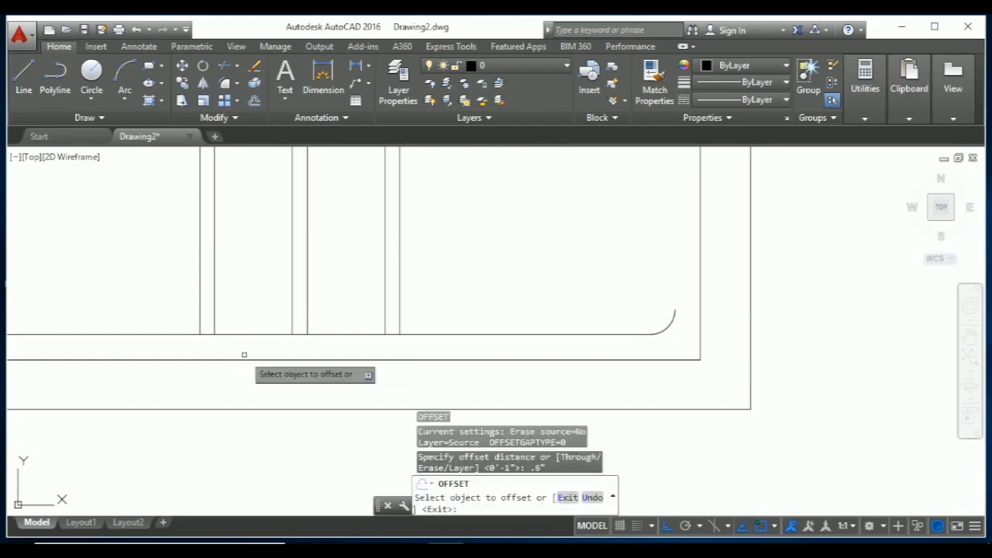
left_click(341, 334)
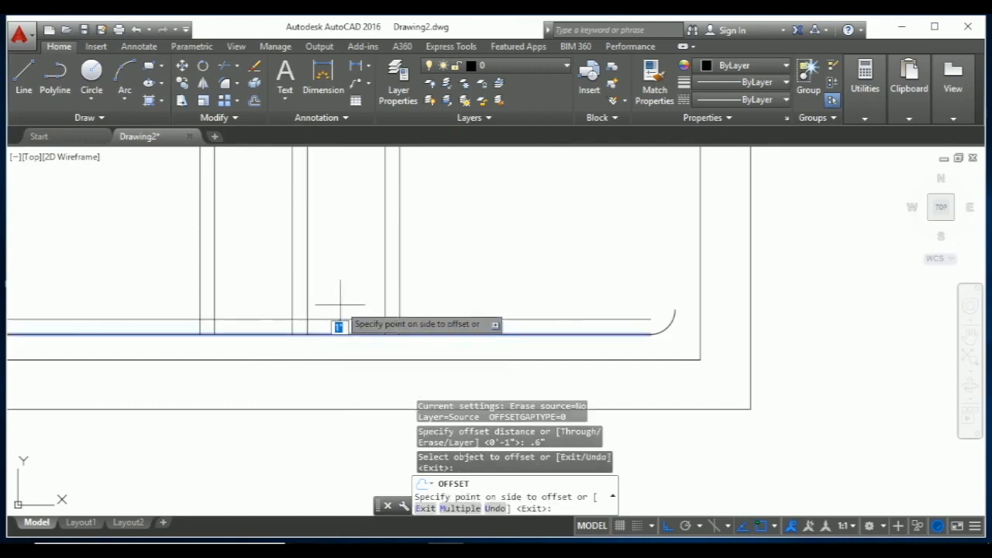
left_click(345, 304)
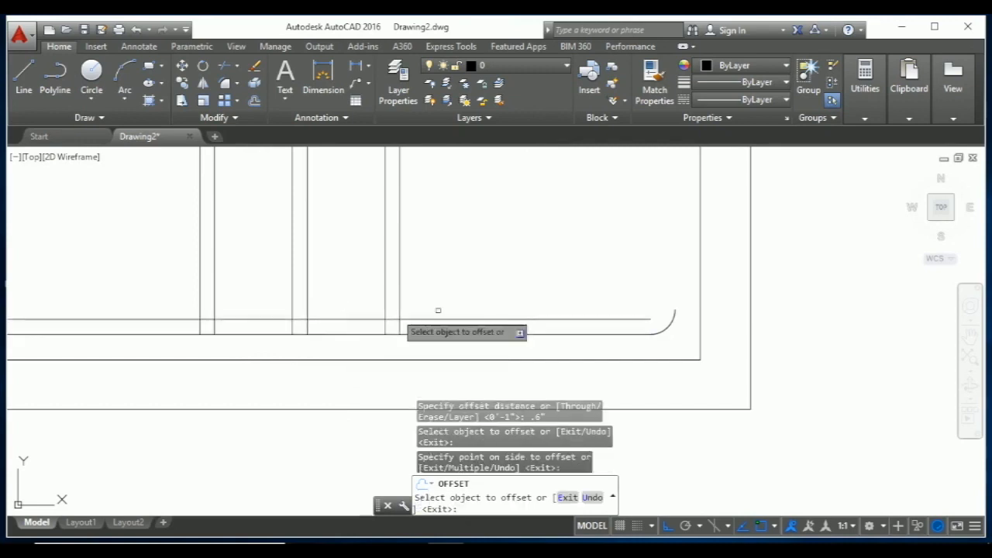
Offset the lower-right and lower-left corner arcs inward by the same 0.6" distance and end the Offset command
left_click(670, 321)
left_click(638, 287)
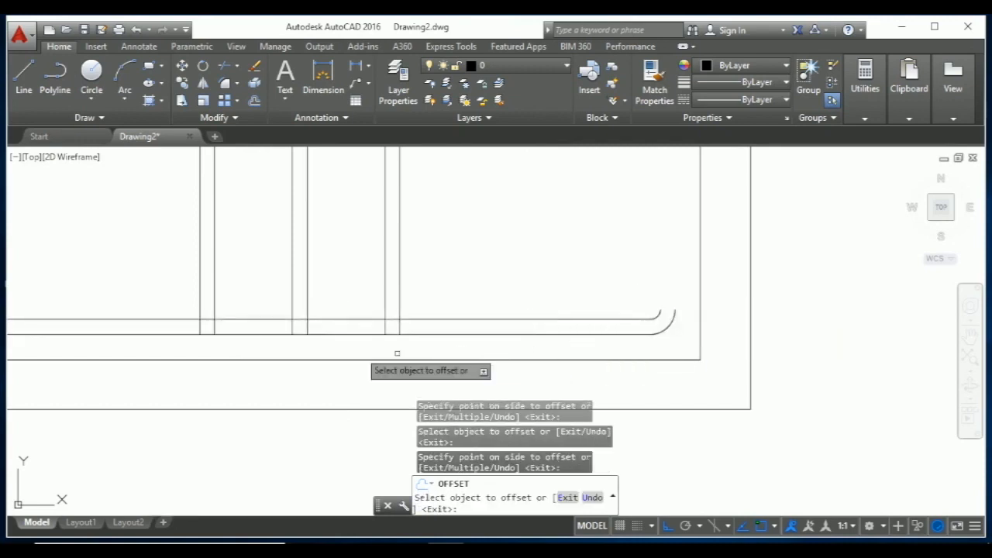
scroll(467, 369, "down", 2)
left_click(131, 338)
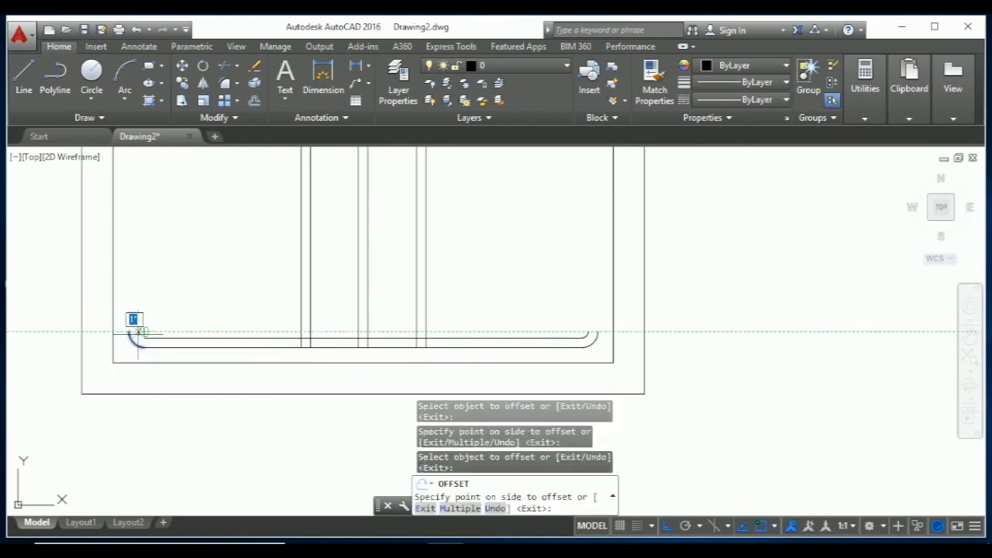
left_click(149, 325)
scroll(139, 336, "up", 2)
scroll(138, 331, "up", 3)
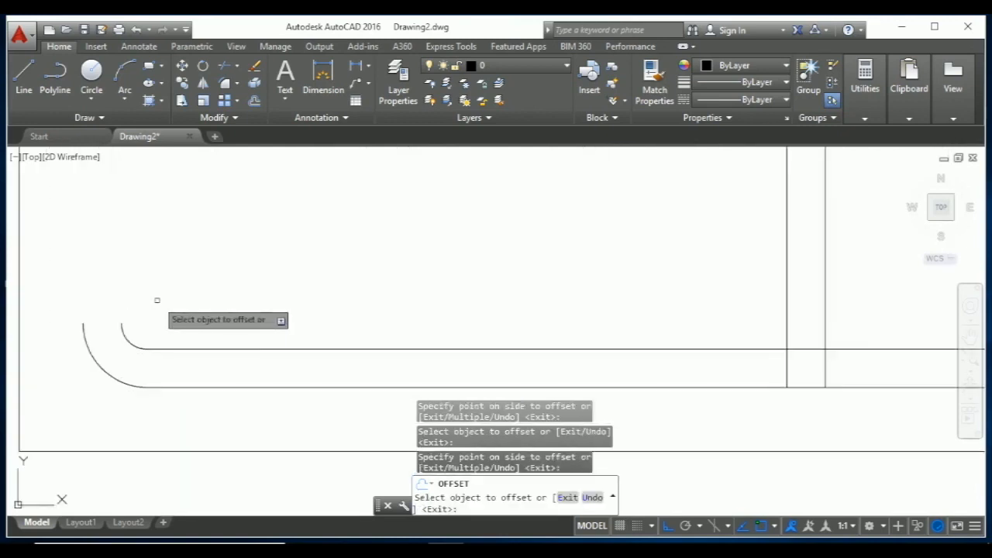
scroll(128, 315, "up", 1)
key("Escape")
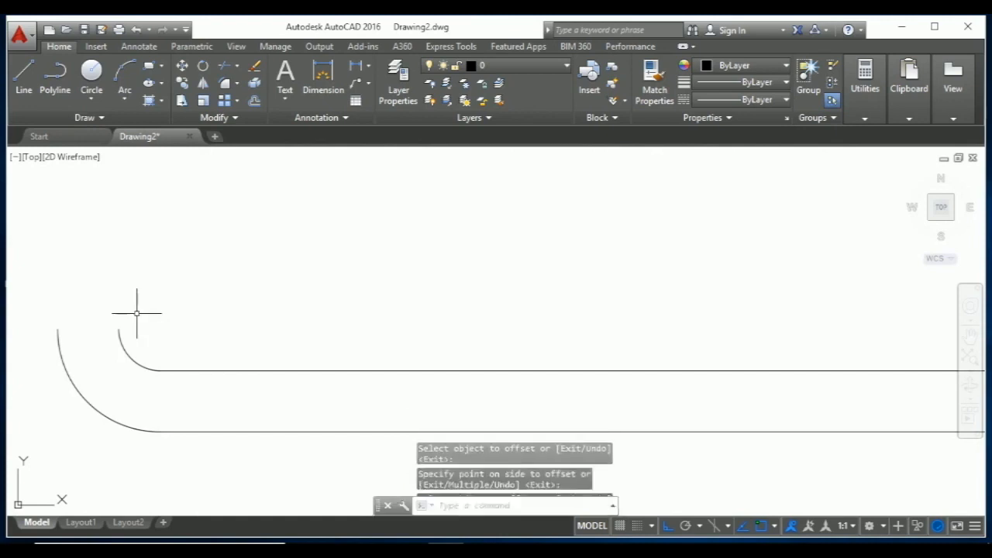
Draw a line joining the upper ends of the two left corner arcs to close the bar's left end
type("l")
key("Return")
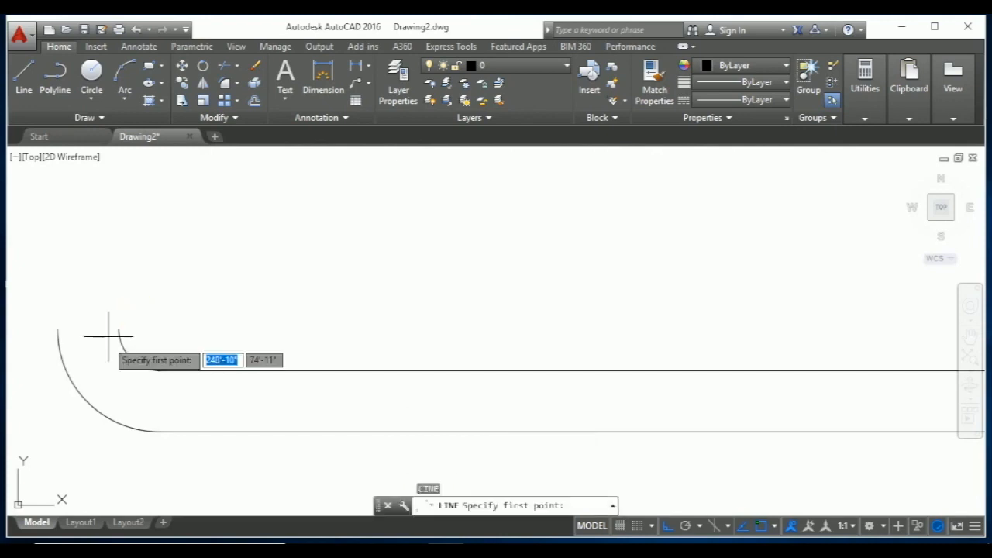
left_click(57, 328)
left_click(113, 329)
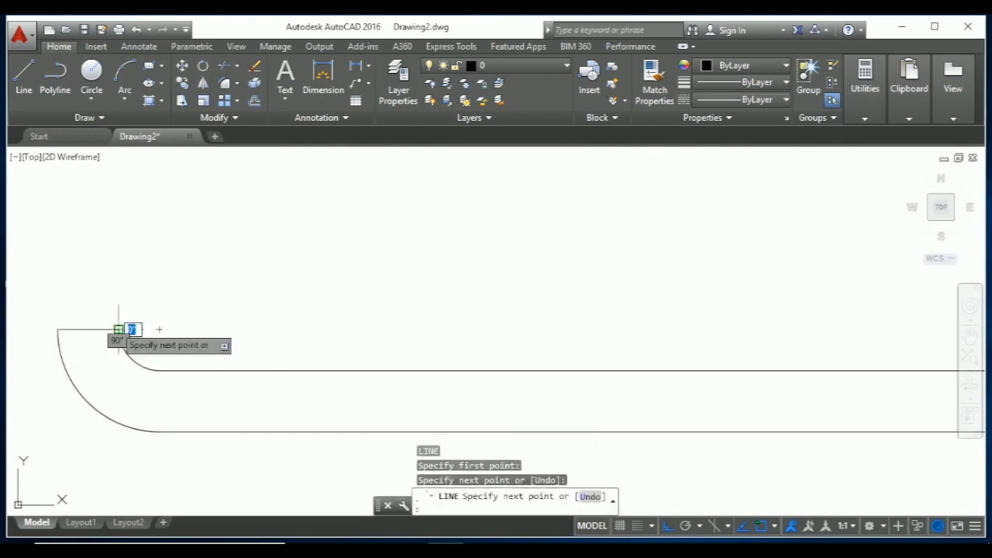
scroll(113, 329, "down", 5)
key("Return")
Draw a line joining the upper ends of the two right corner arcs to close the bar's right end
key("Return")
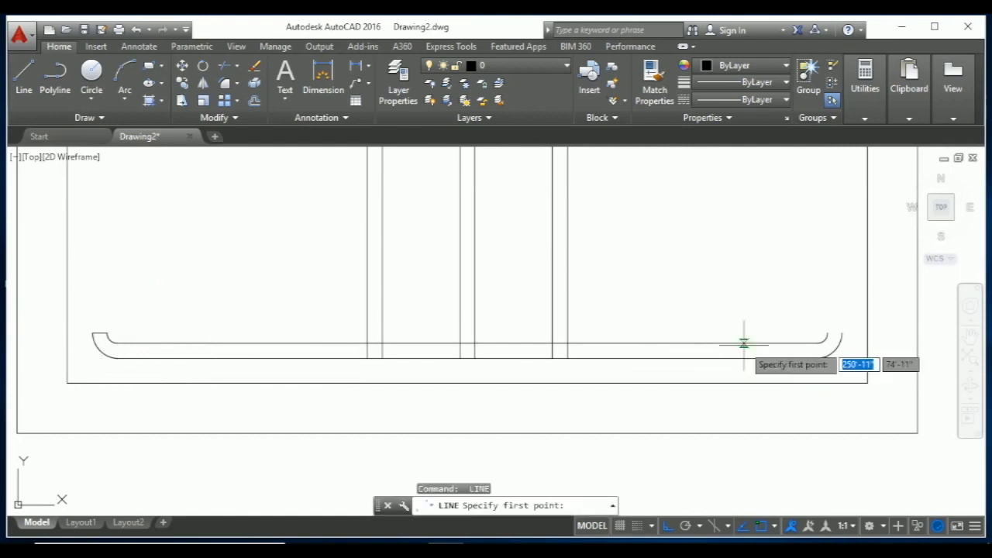
scroll(834, 330, "up", 3)
left_click(819, 334)
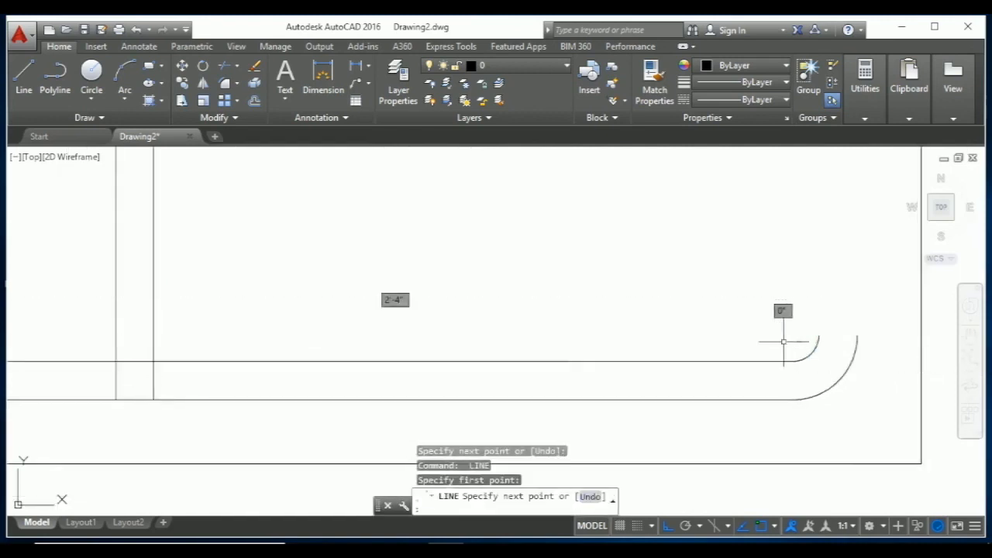
key("Escape")
key("Return")
left_click(820, 336)
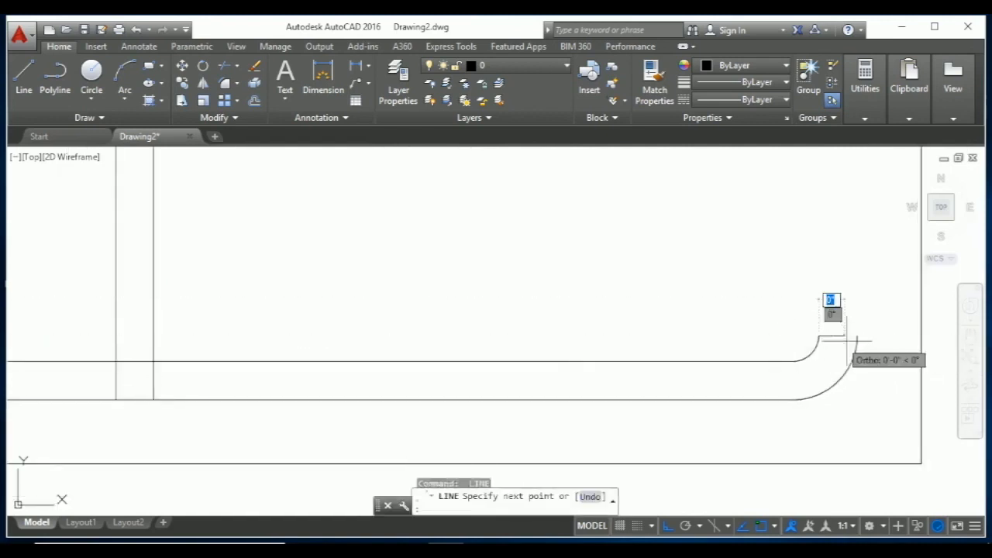
scroll(849, 338, "down", 2)
scroll(845, 341, "down", 3)
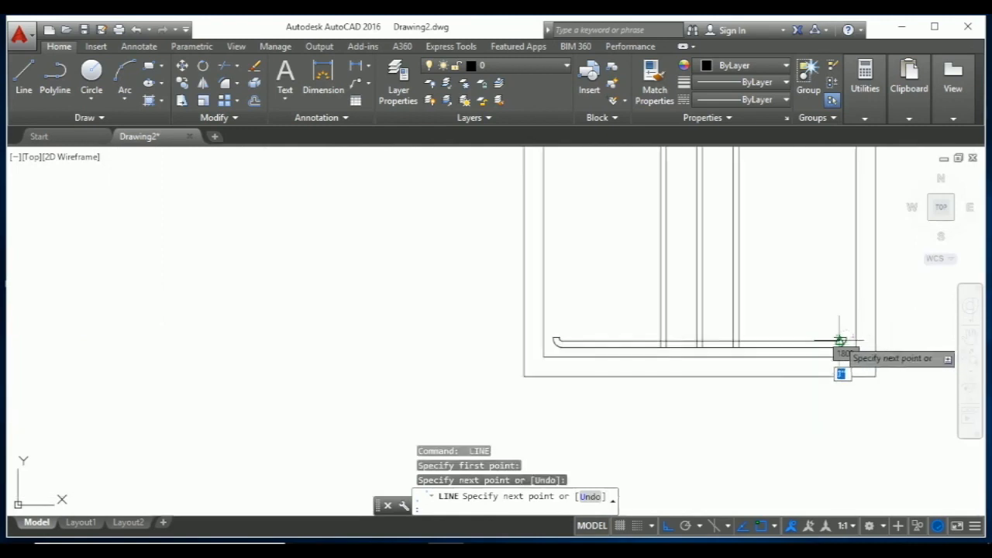
key("Escape")
key("Escape")
Trim the three pairs of vertical lines where they cross the bottom bar, so they stop at its upper line
scroll(717, 379, "up", 4)
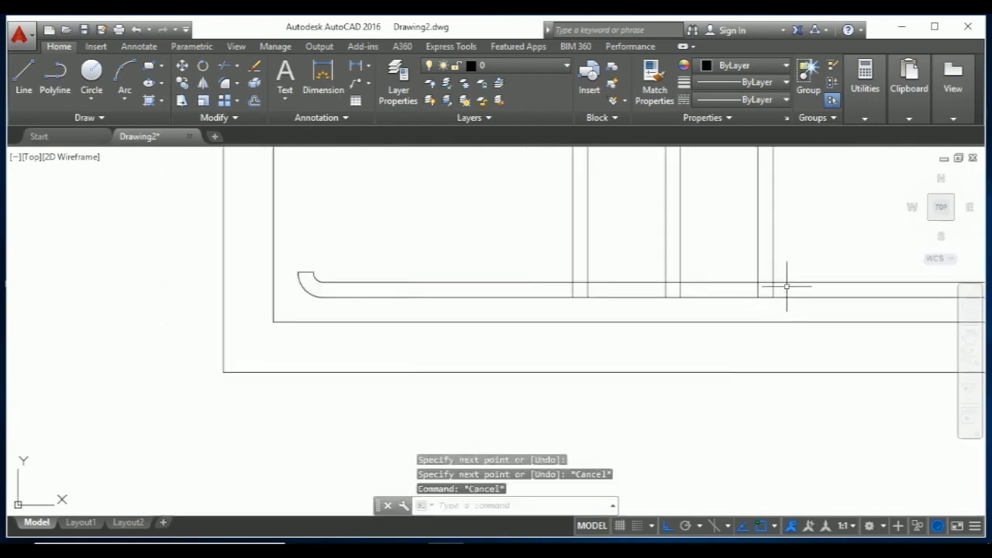
scroll(786, 286, "up", 2)
type("t")
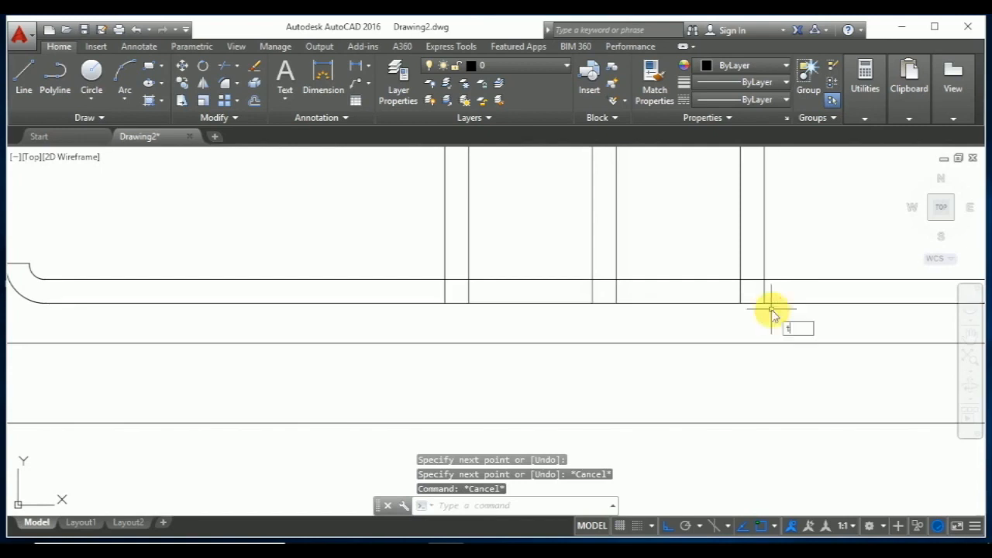
type("r")
key("Return")
key("Return")
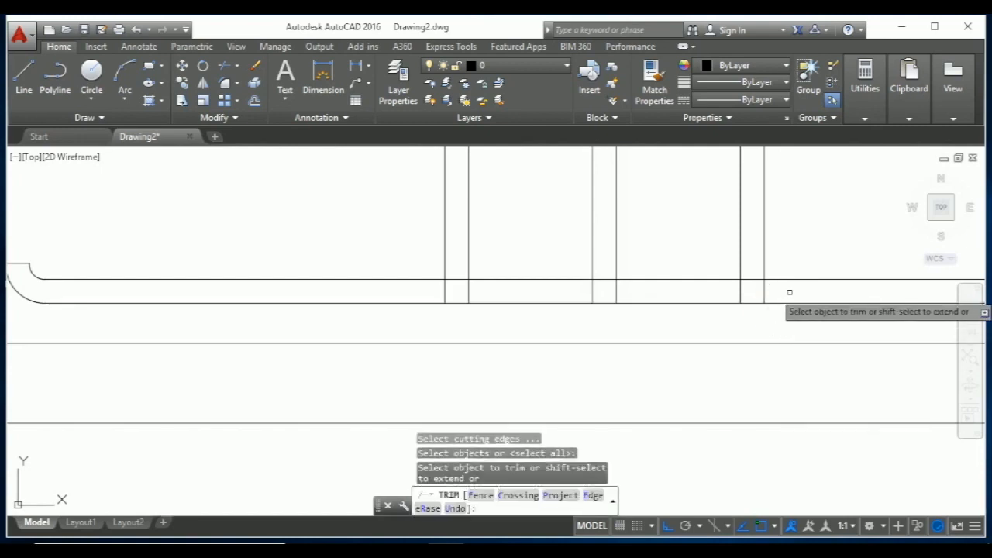
left_click(790, 293)
left_click(407, 286)
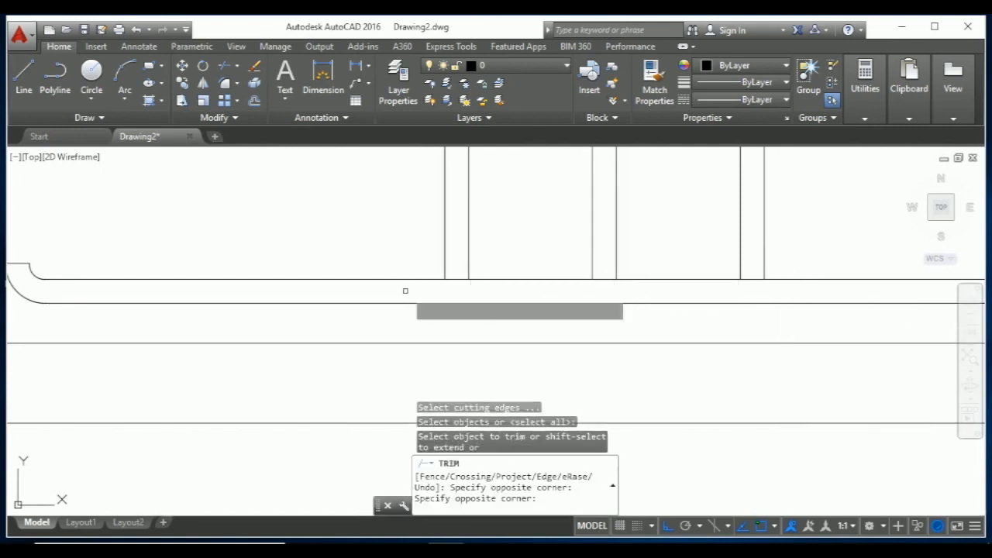
scroll(406, 288, "down", 2)
scroll(487, 328, "down", 4)
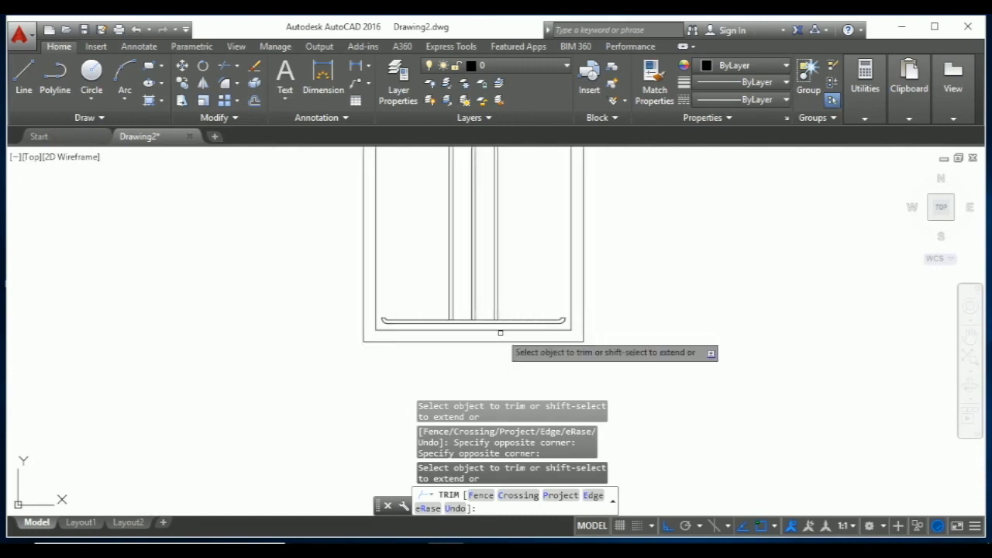
scroll(500, 332, "up", 4)
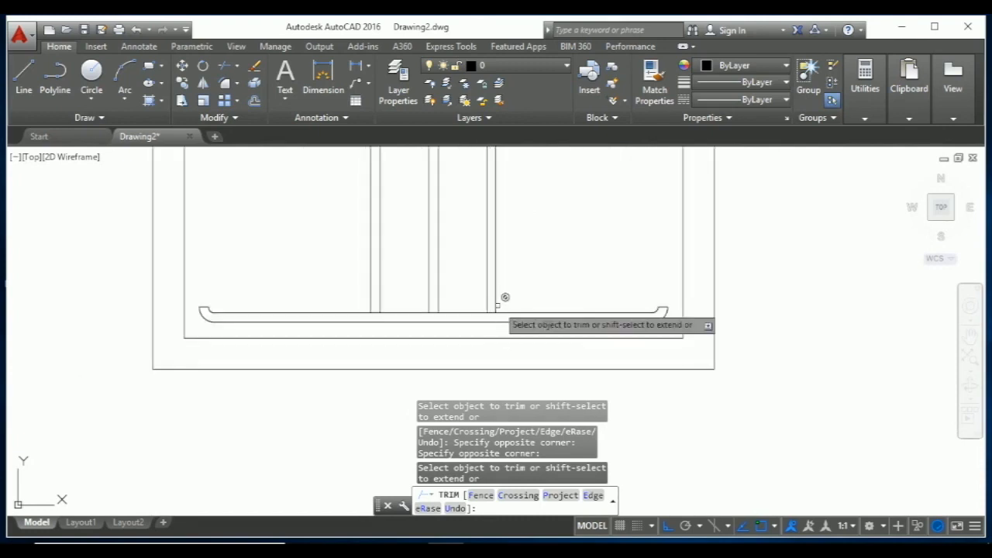
scroll(497, 307, "up", 2)
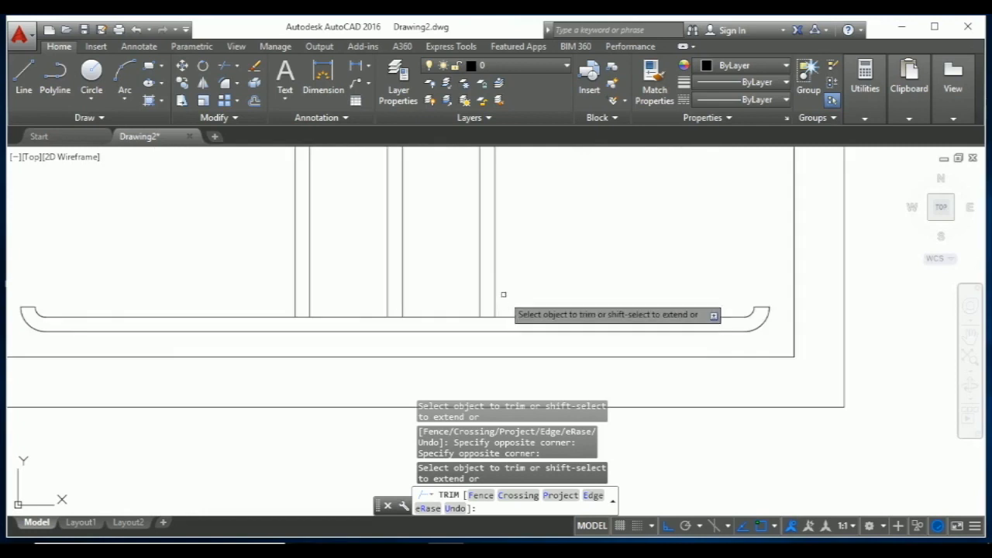
scroll(425, 322, "up", 2)
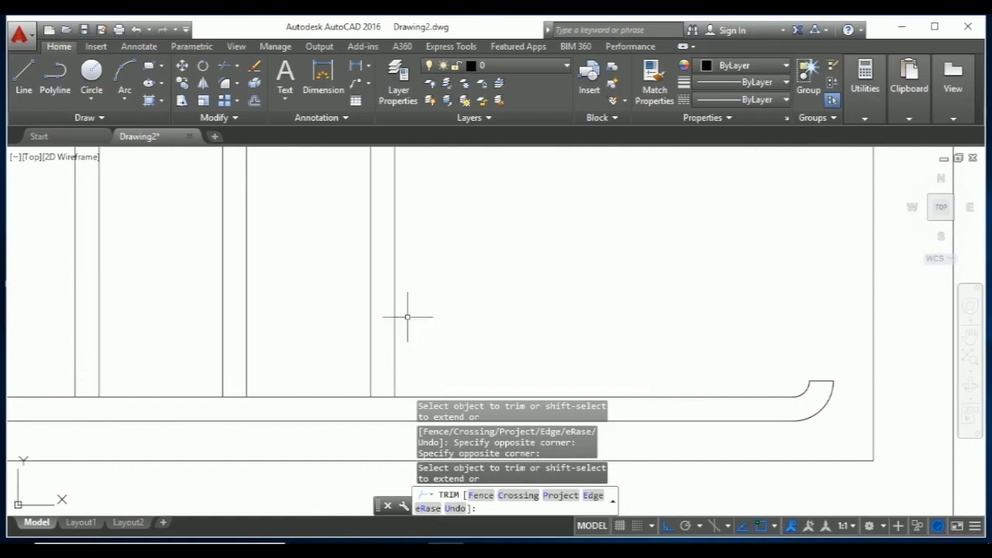
key("Escape")
Examine the bottom bar with its hooked ends and the junctions with the vertical members inside the square
scroll(411, 311, "down", 2)
scroll(410, 311, "down", 2)
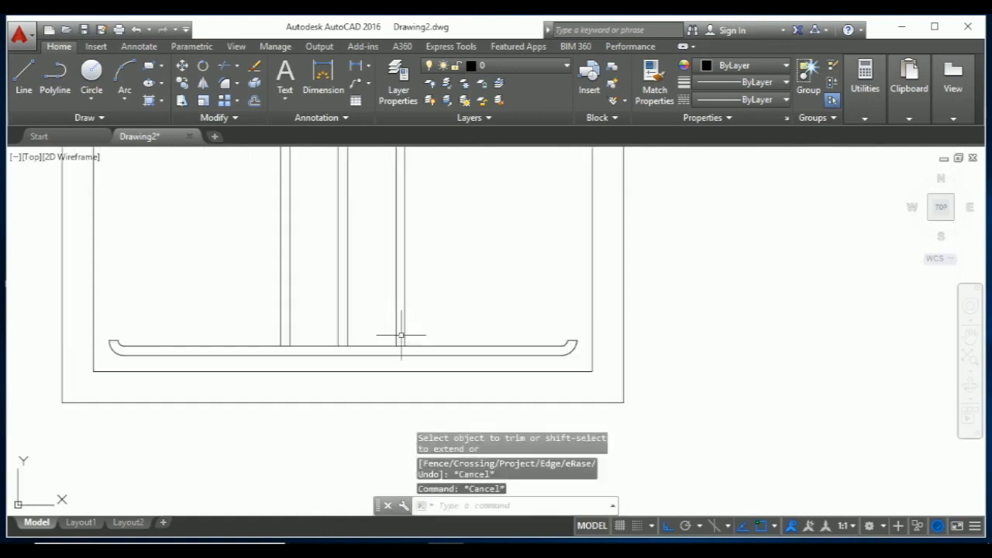
scroll(450, 344, "up", 2)
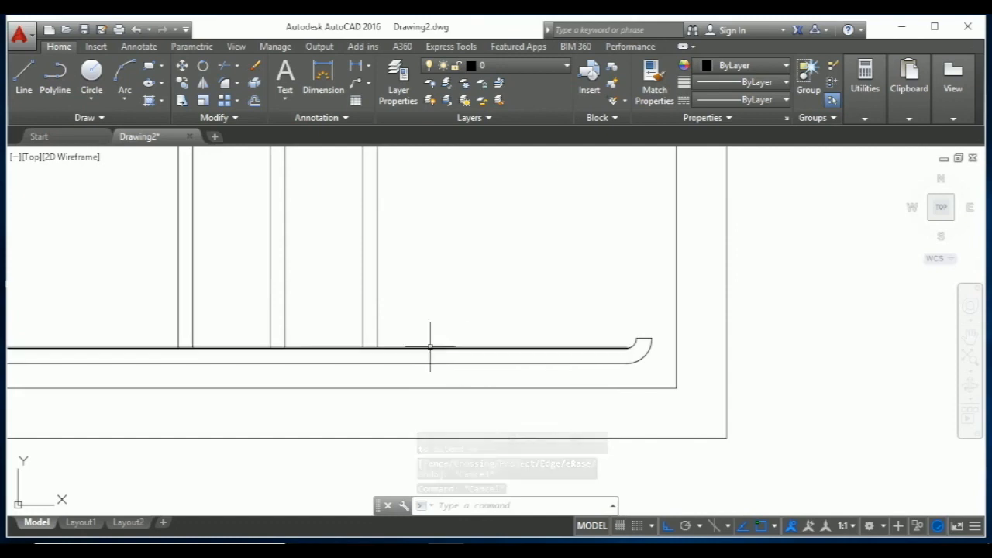
scroll(449, 368, "down", 2)
scroll(508, 390, "down", 2)
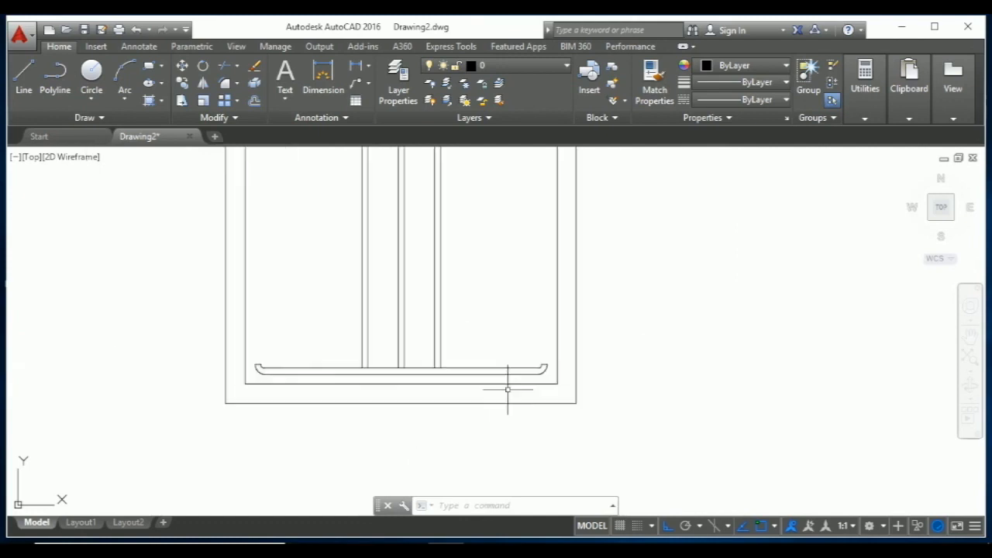
scroll(210, 258, "down", 4)
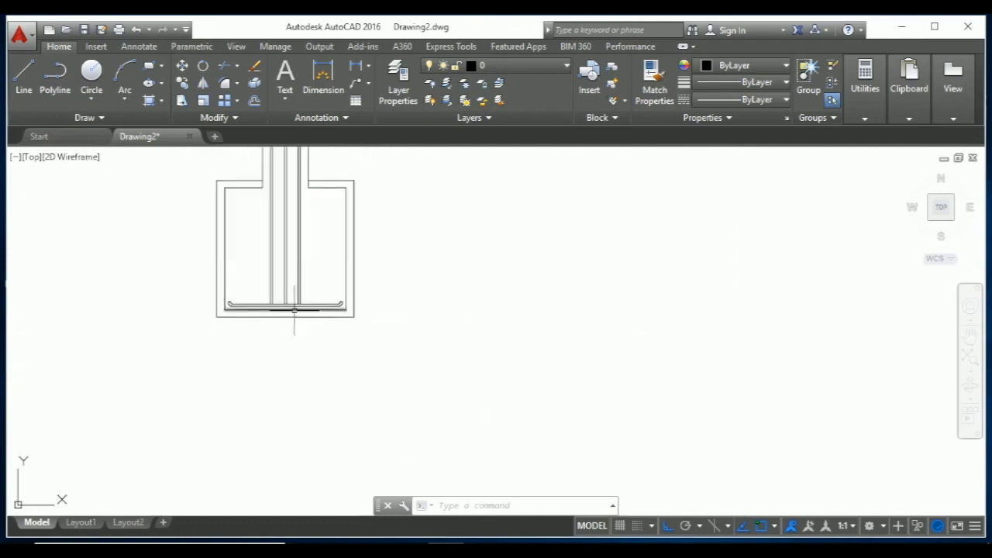
scroll(306, 315, "up", 4)
scroll(342, 320, "down", 6)
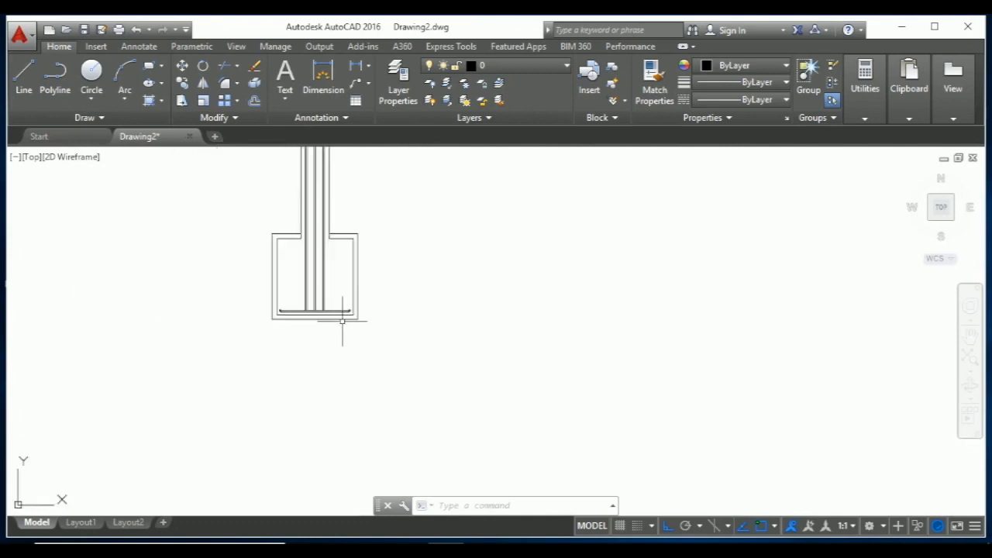
scroll(310, 284, "up", 6)
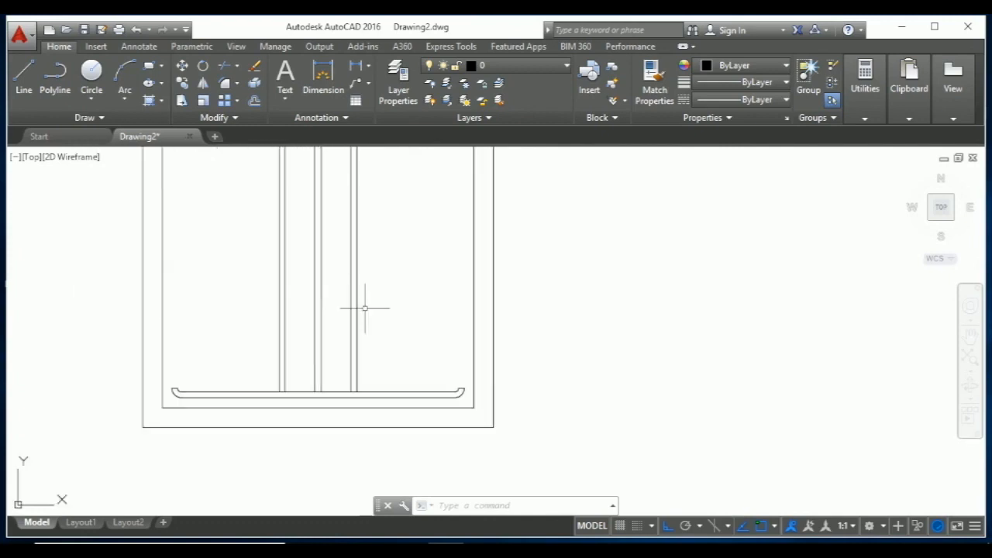
scroll(371, 384, "up", 1)
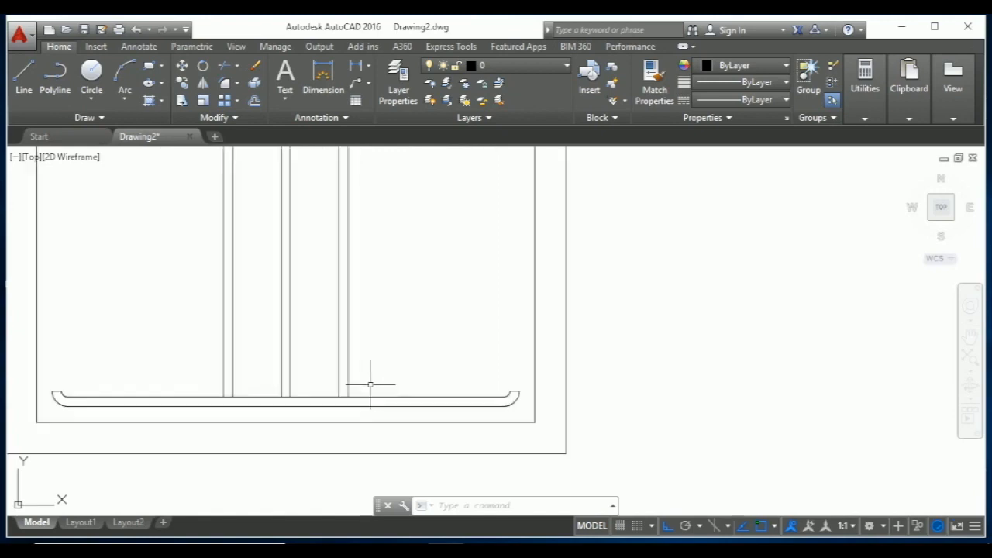
key("Escape")
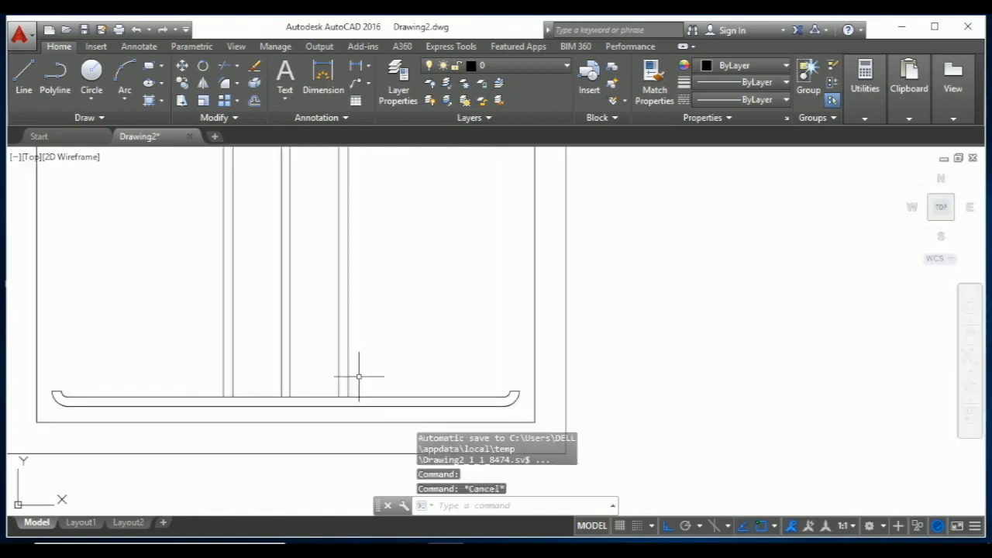
type("L")
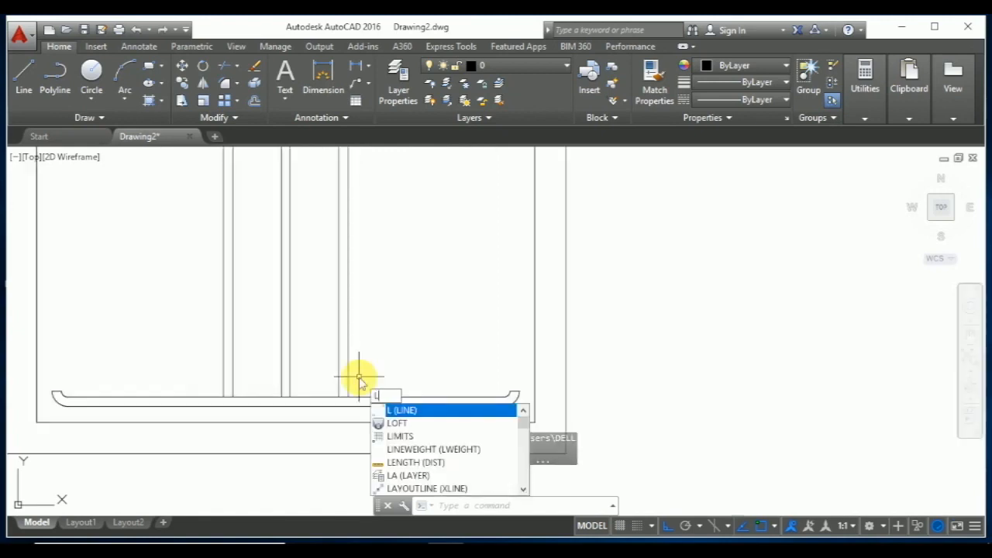
key("Return")
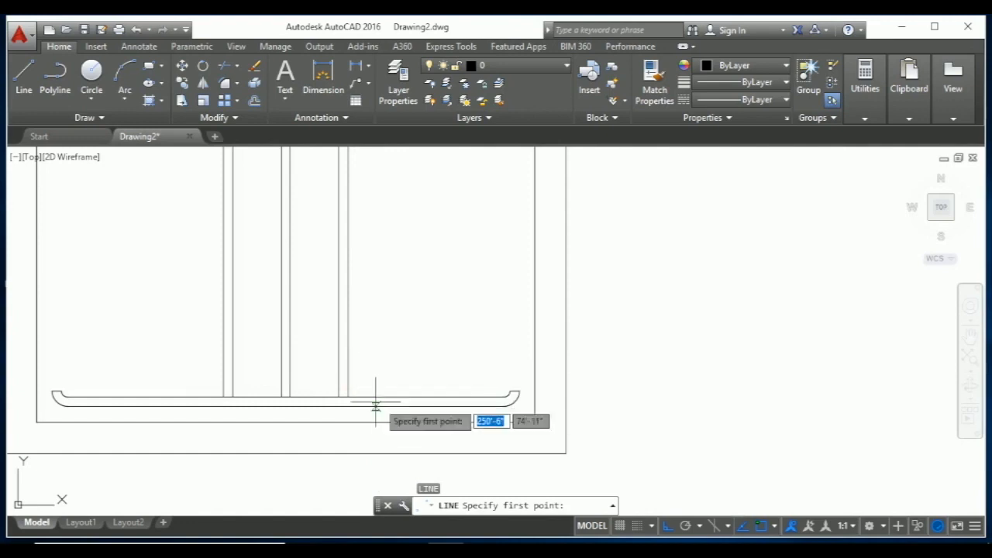
key("Escape")
key("Escape")
key("Escape")
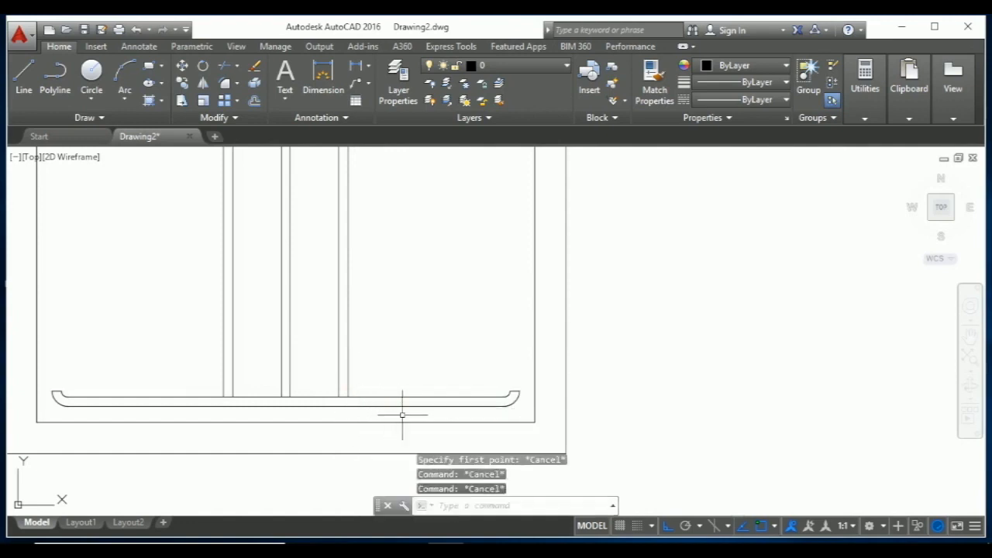
Offset the hooked bottom bar's upper line 0.6" upward across the vertical bars
type("o")
key("Return")
type("5")
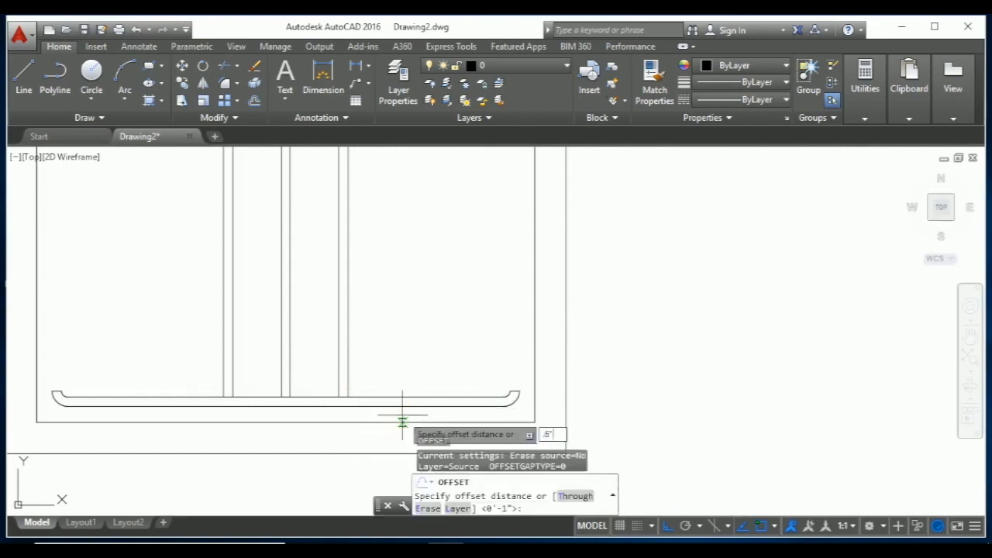
key("Return")
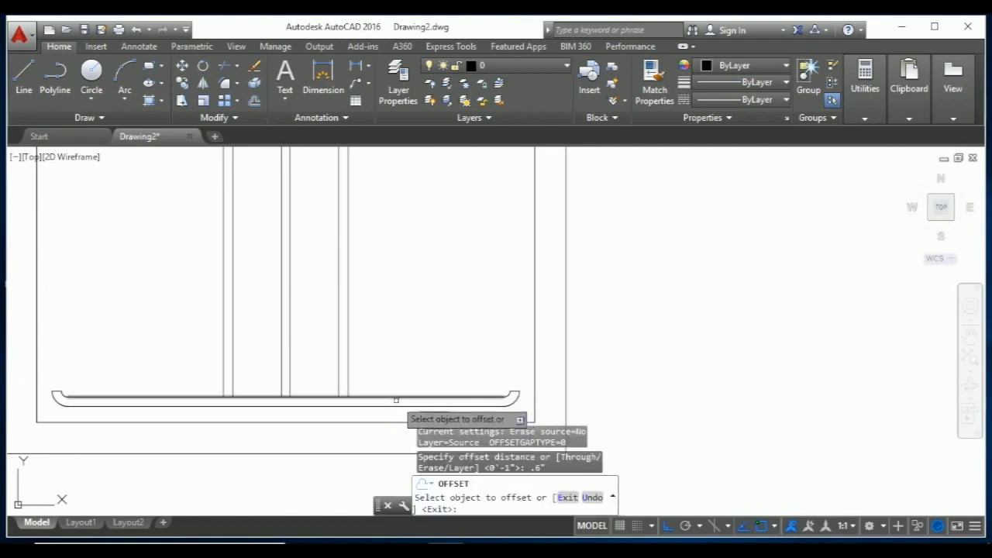
left_click(395, 397)
left_click(389, 381)
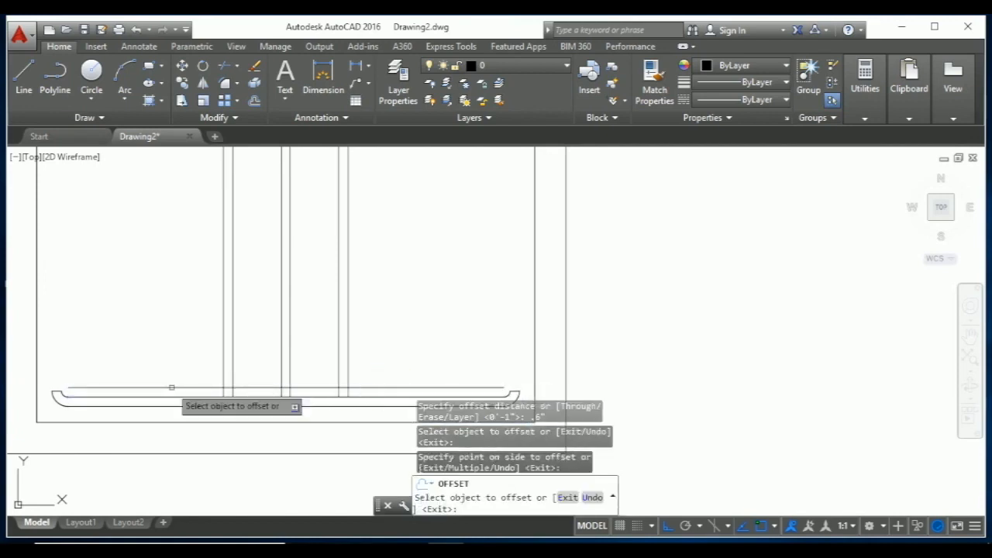
scroll(173, 390, "up", 2)
key("Escape")
key("Escape")
key("Escape")
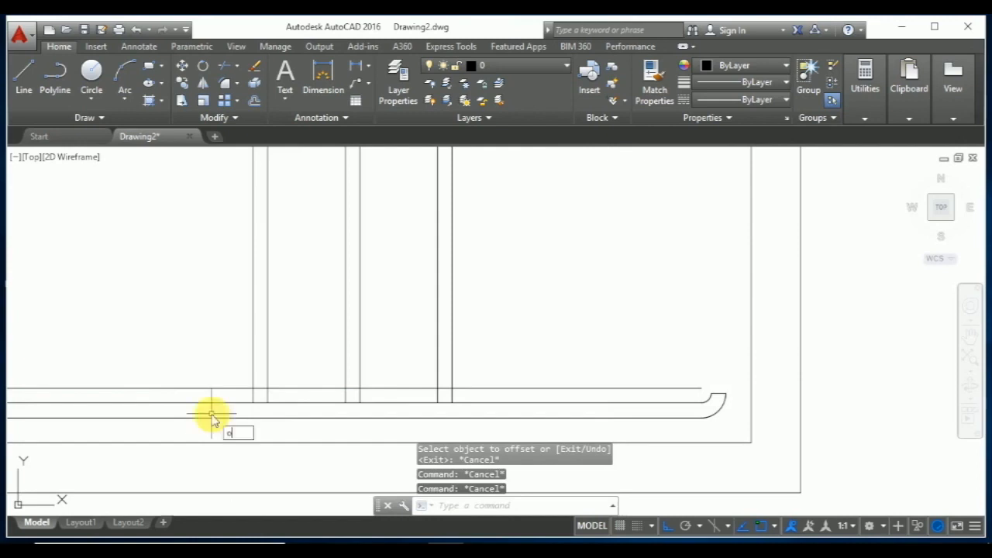
Offset the outer lines of the left and right vertical bars 3" outward, away from the middle bar
type("o")
key("Return")
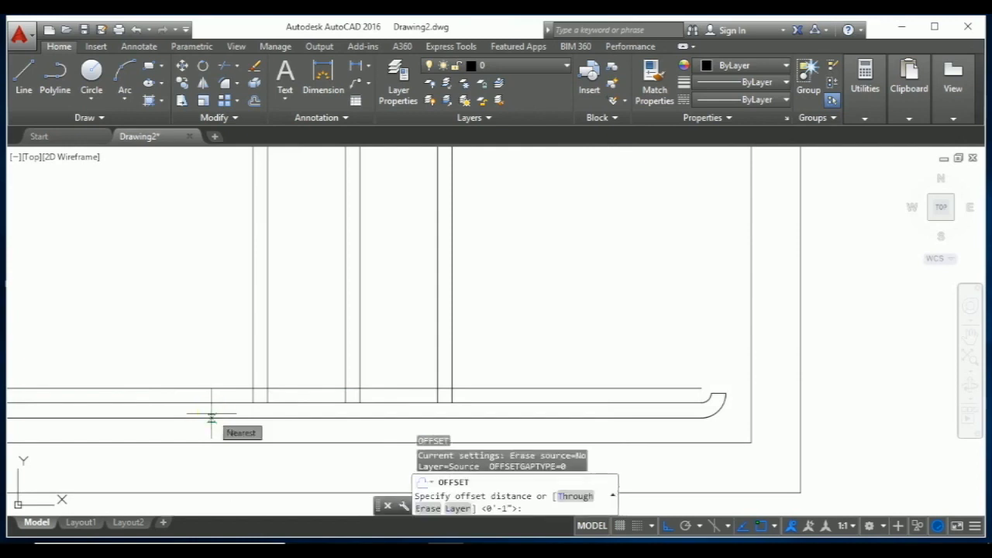
type("3")
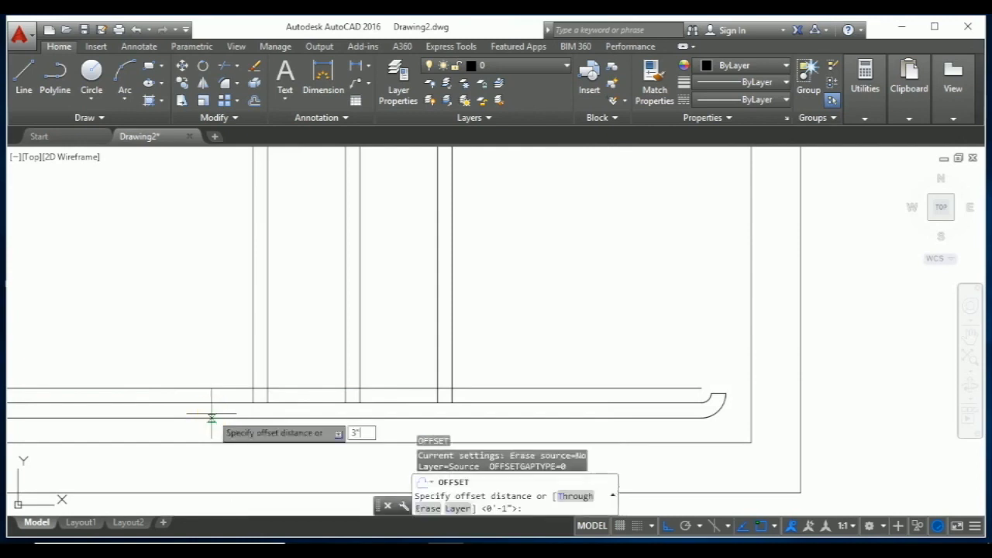
key("Return")
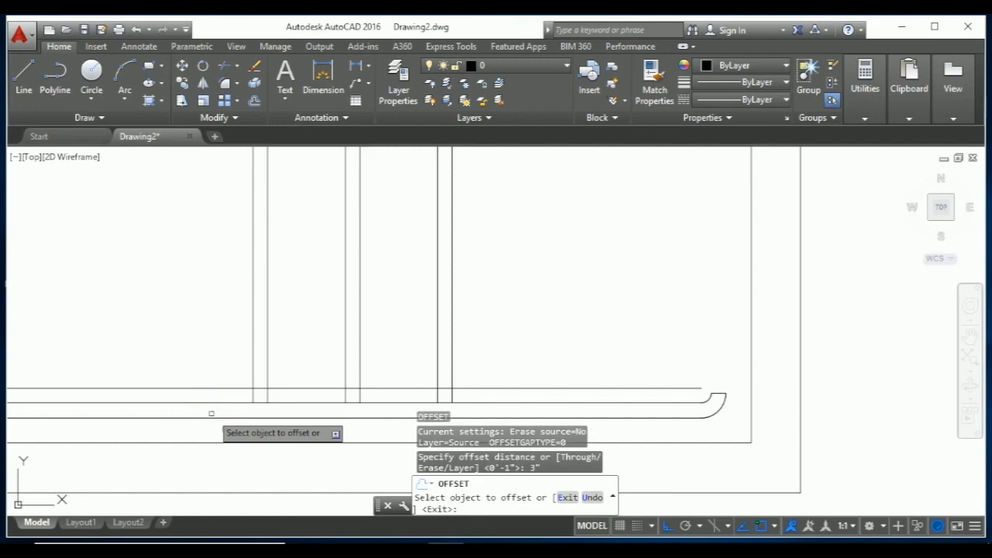
left_click(452, 351)
left_click(548, 349)
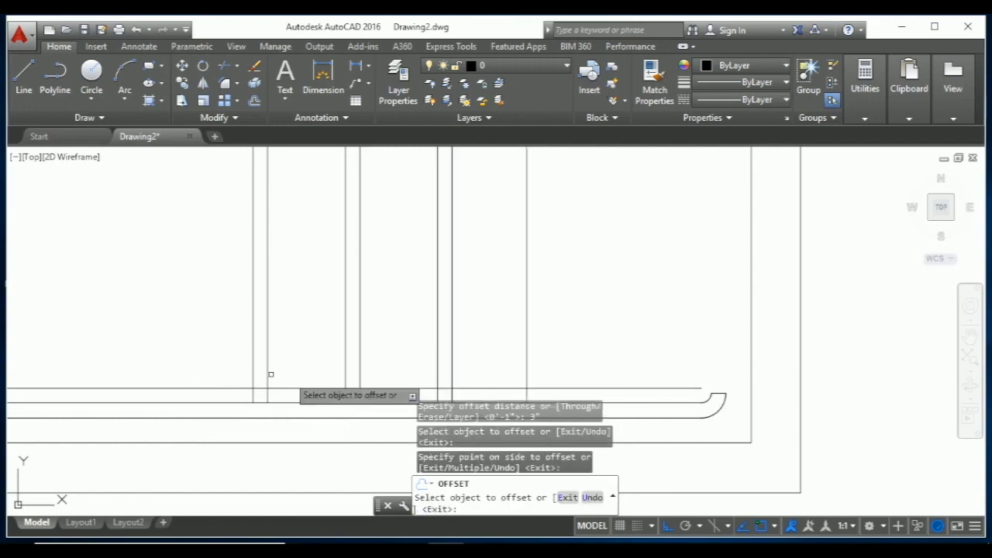
left_click(253, 368)
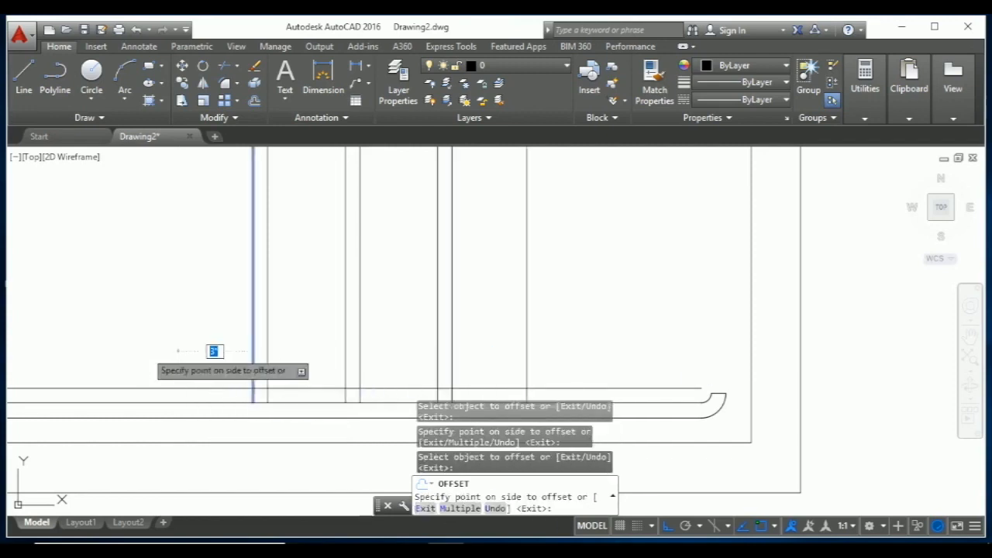
left_click(194, 351)
key("Escape")
key("Escape")
key("Escape")
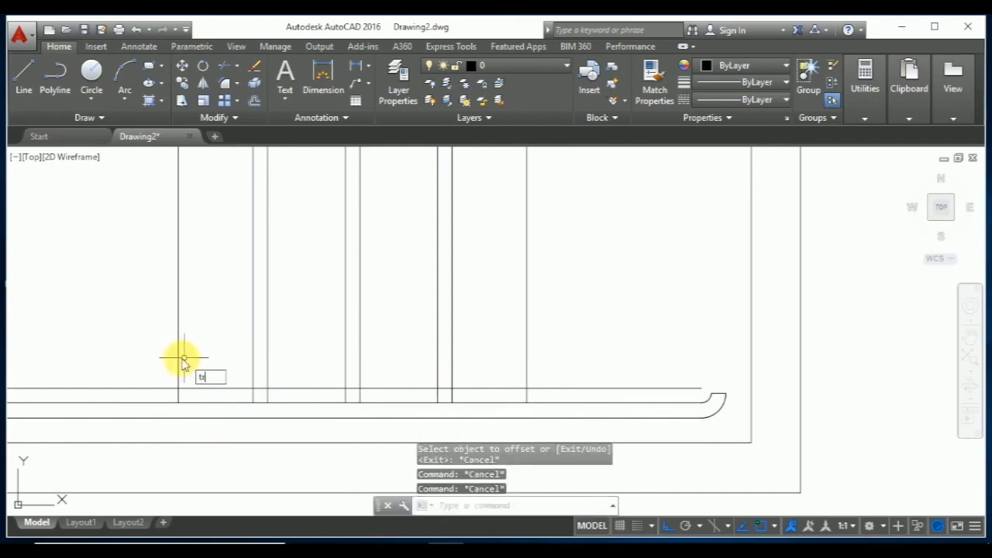
Trim the two outward offset vertical lines above the new horizontal line, leaving short end pieces on the bottom bar
key("Return")
key("Return")
left_click(208, 352)
left_click(140, 327)
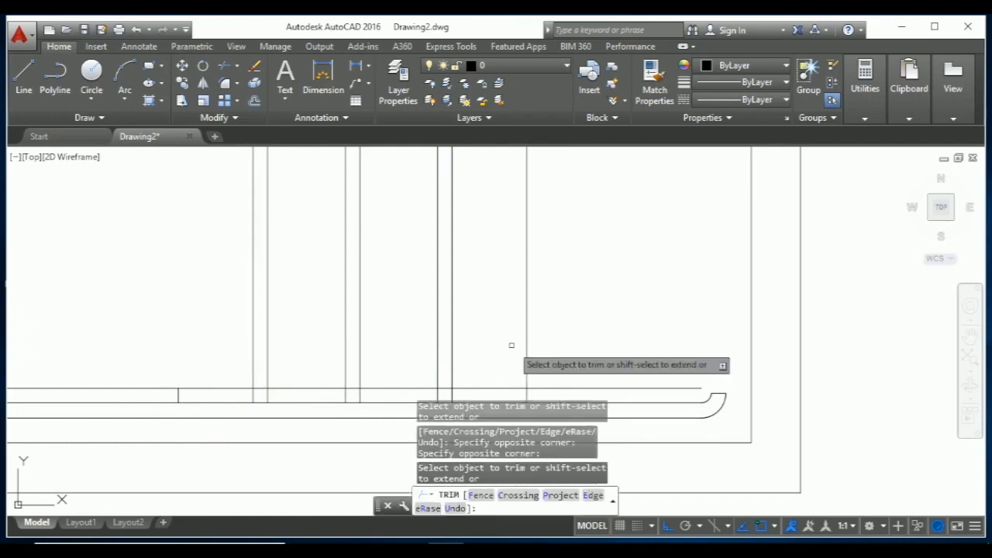
left_click(540, 348)
left_click(490, 327)
Trim the new horizontal line beyond both short end pieces and in the two gaps between the vertical bars
scroll(504, 315, "down", 1)
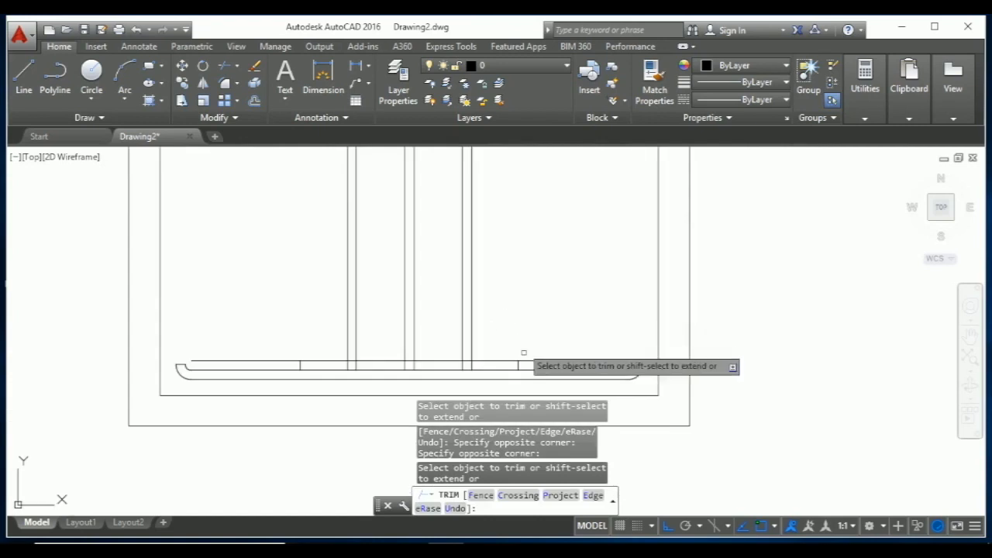
left_click(545, 358)
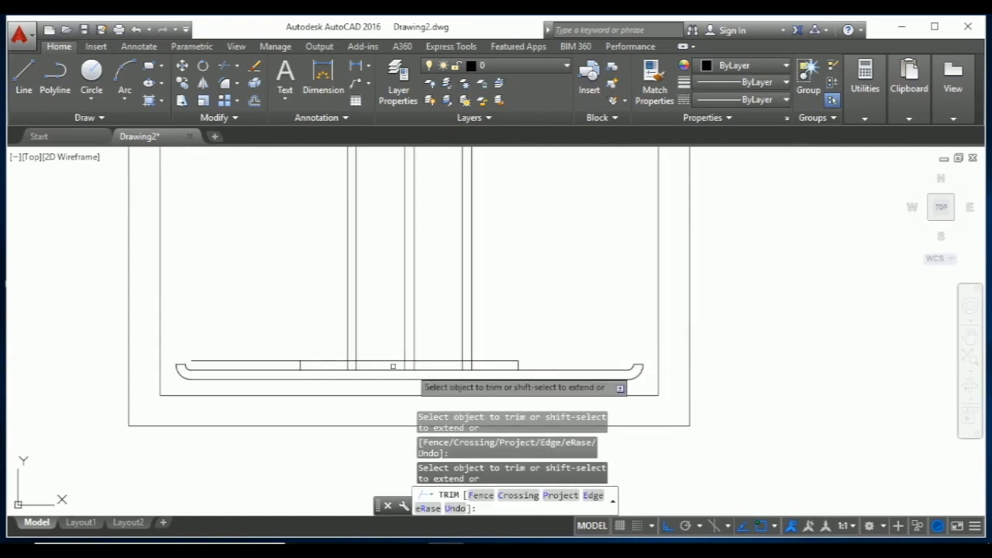
left_click(262, 359)
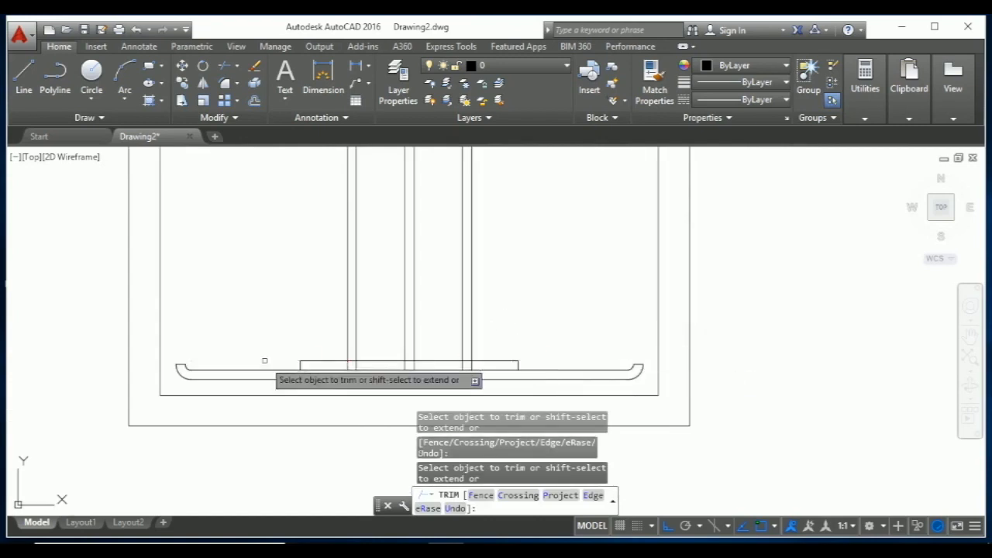
left_click(375, 360)
left_click(447, 361)
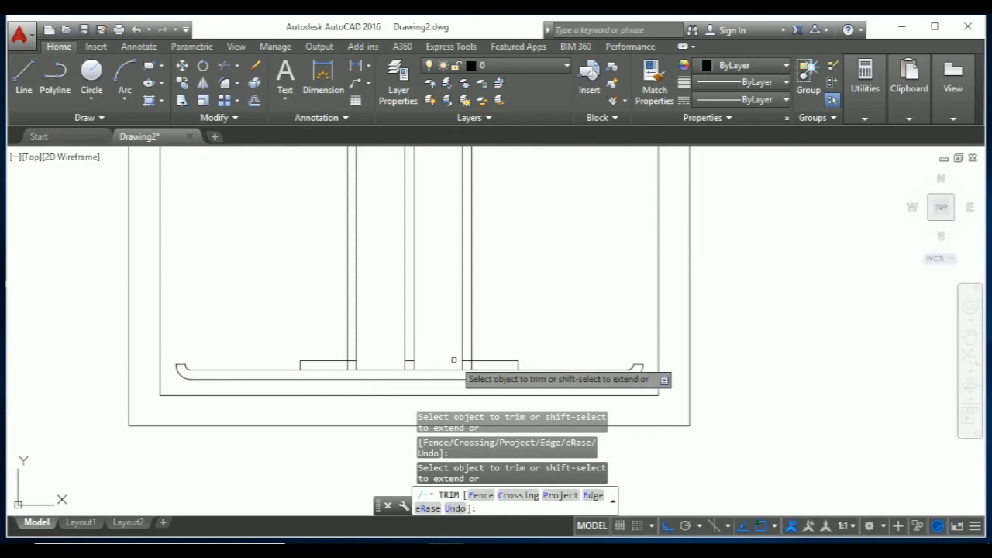
Trim the horizontal pieces inside the right and left vertical bars, plus the right bar's outer line below its foot's upper line
scroll(465, 362, "up", 2)
left_click(473, 359)
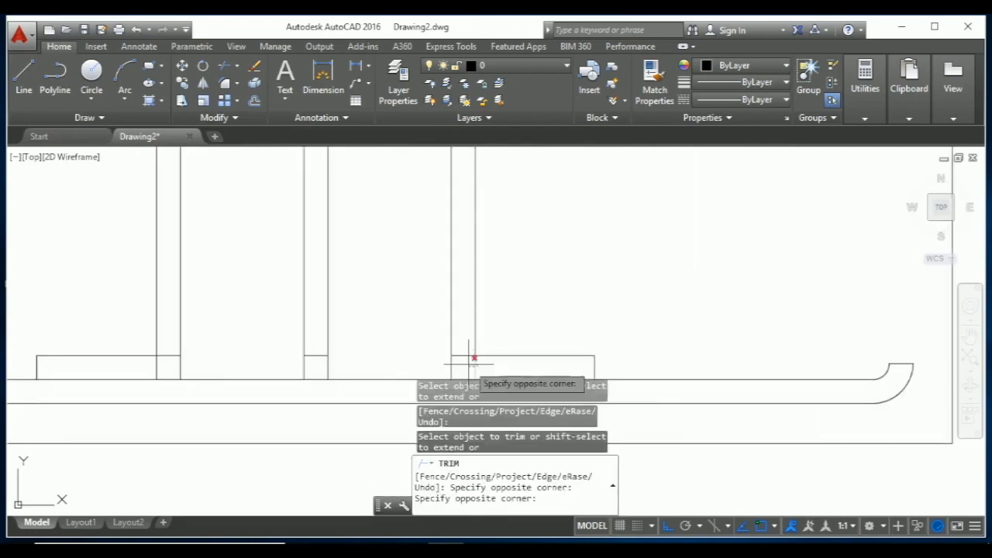
left_click(468, 364)
left_click(468, 369)
left_click(467, 358)
left_click(467, 361)
left_click(461, 349)
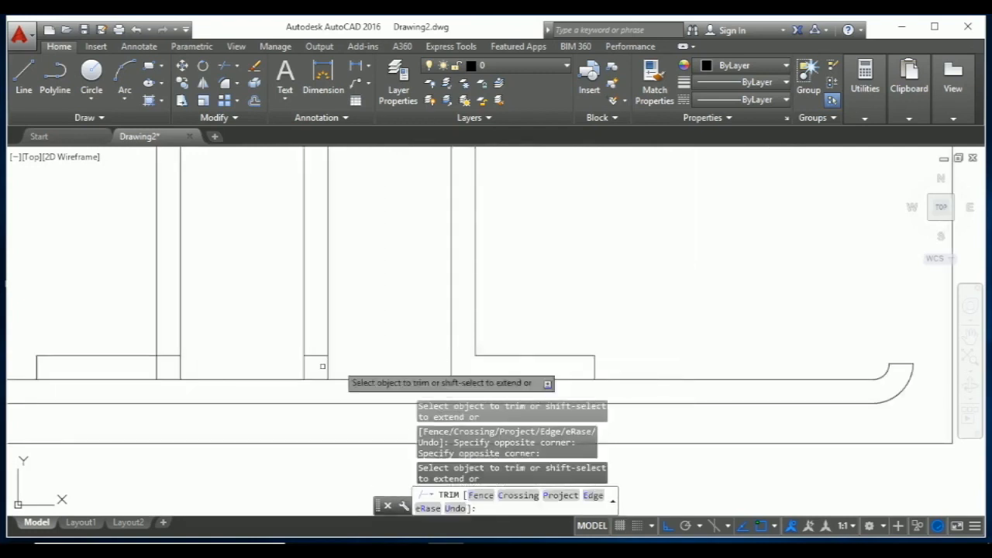
left_click(170, 367)
left_click(162, 341)
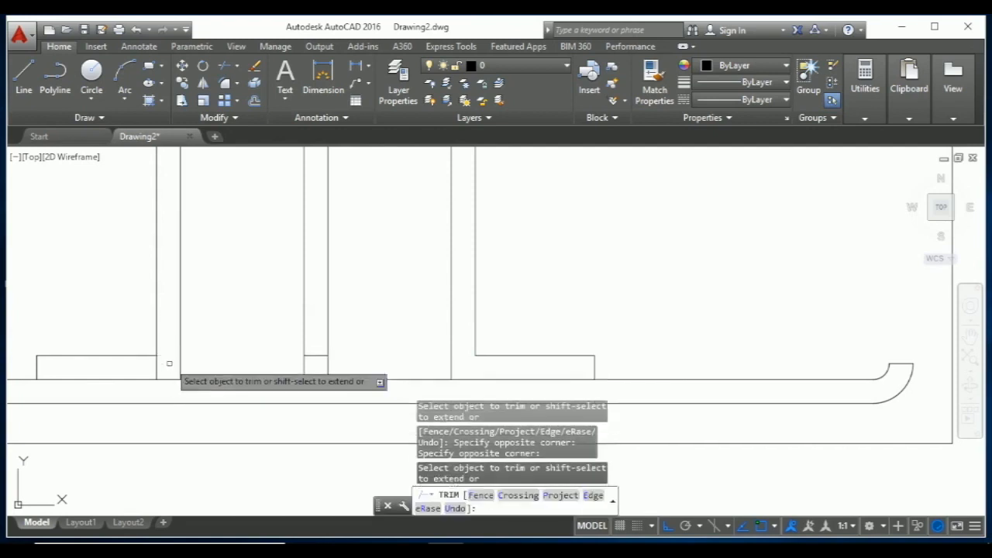
left_click(169, 363)
key("Escape")
key("Escape")
key("Escape")
key("Escape")
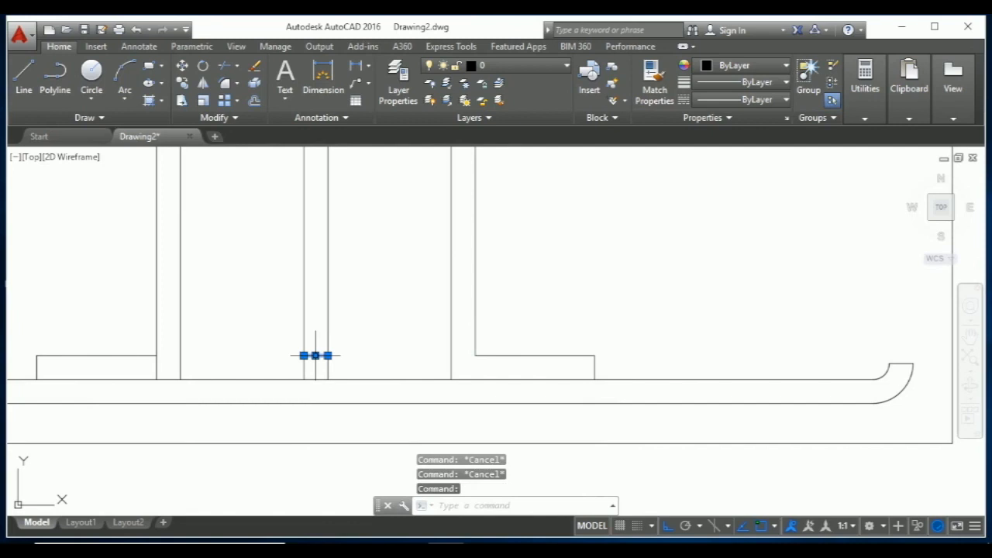
Delete the leftover short horizontal piece inside the middle vertical bar
mouse_move(327, 355)
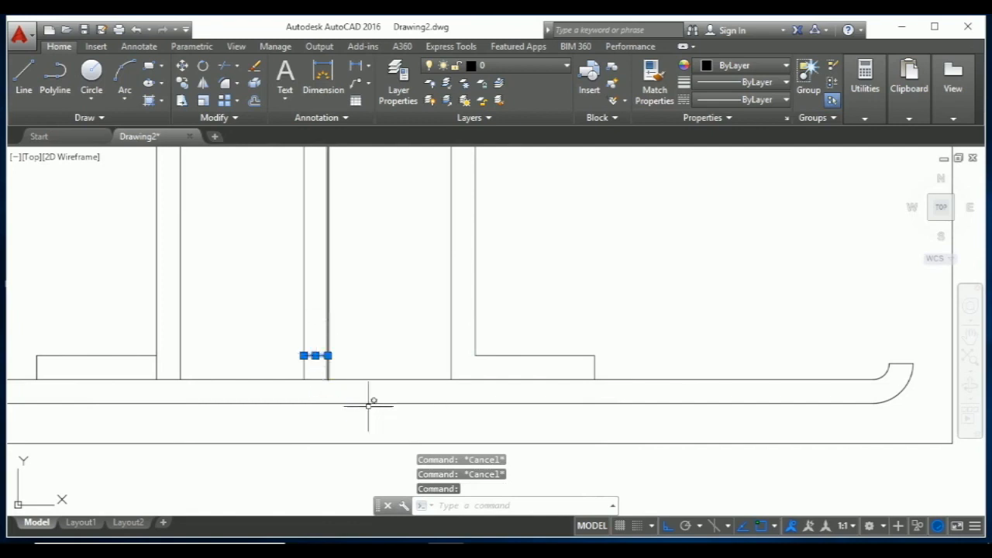
key("Delete")
key("Escape")
key("Escape")
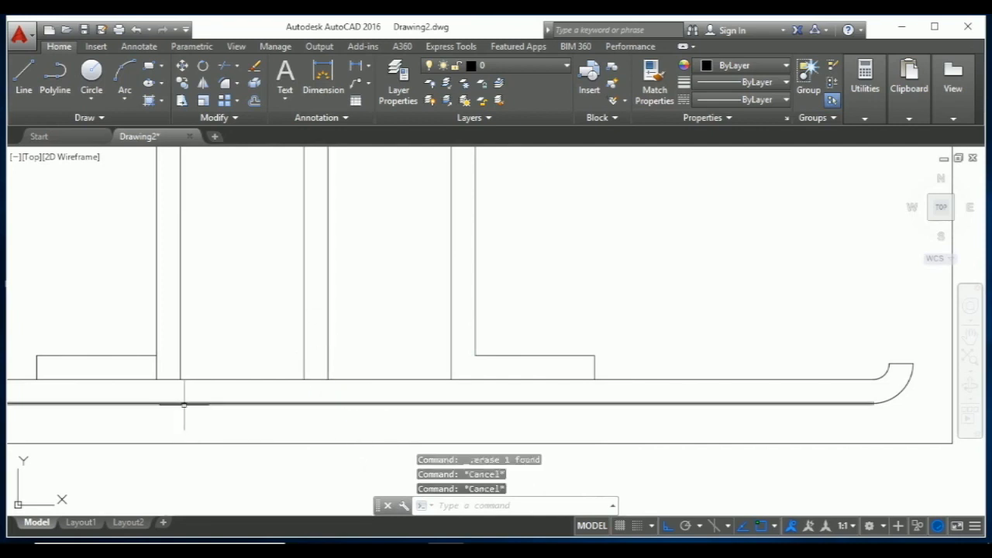
Trim the left vertical bar's outer line between its foot's upper line and the bottom bar
type("tr")
key("Return")
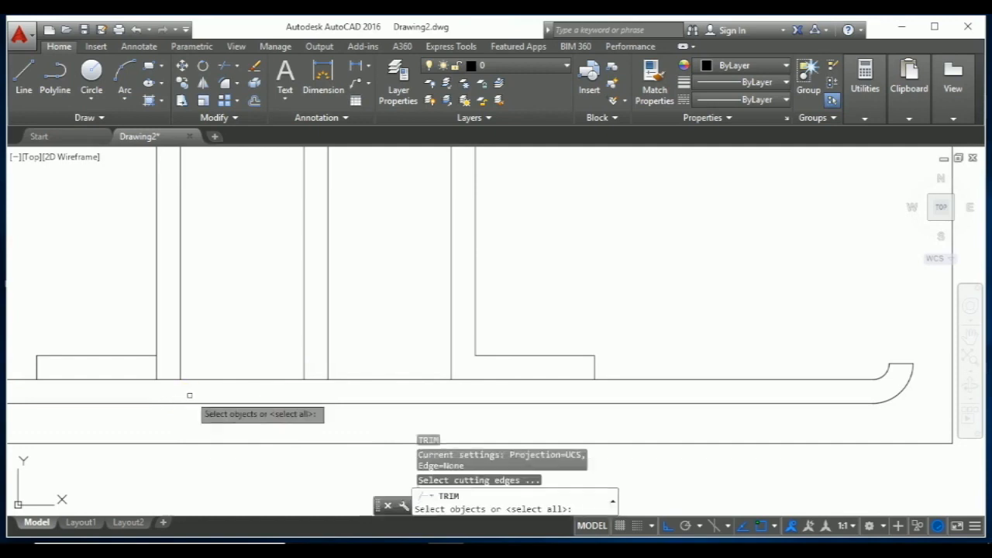
key("Return")
scroll(159, 374, "down", 5)
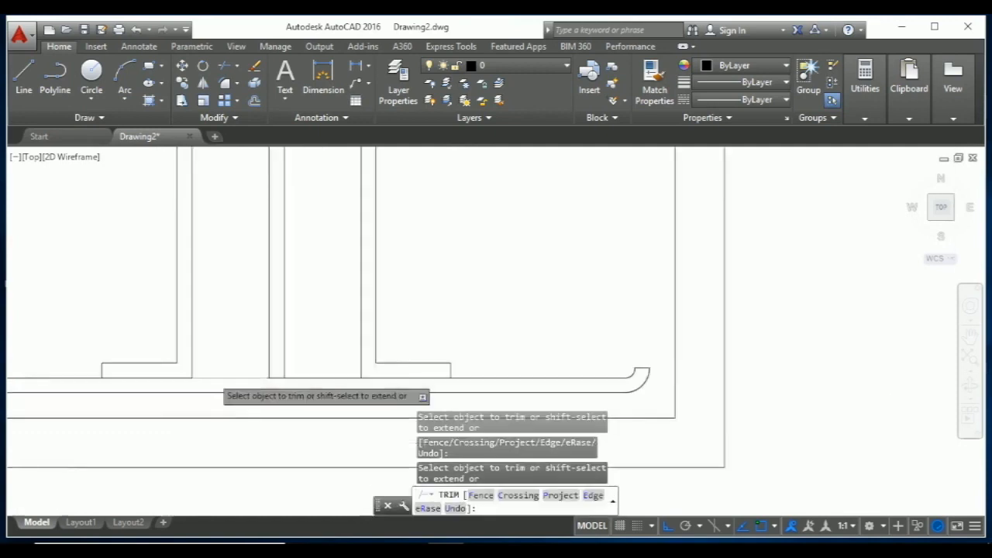
scroll(207, 386, "up", 4)
key("Escape")
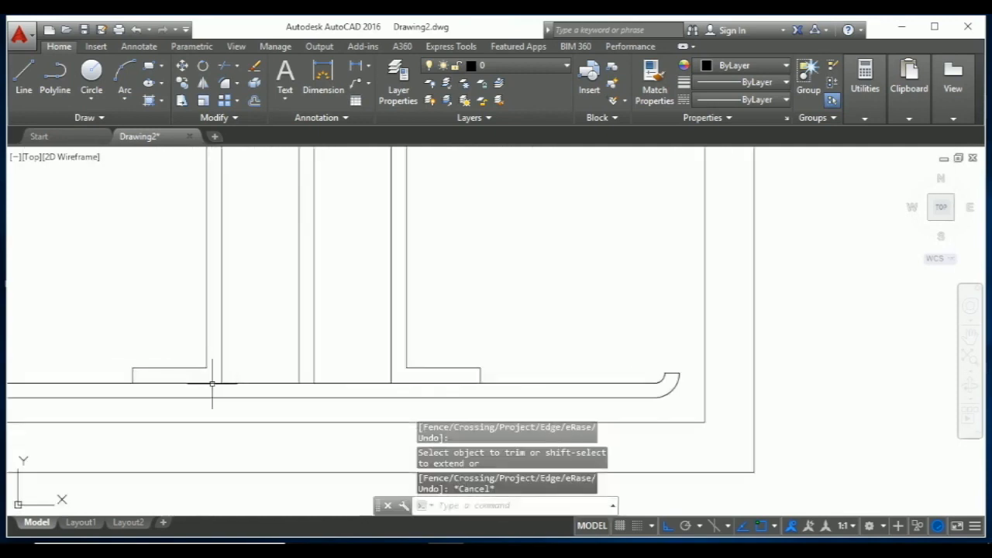
scroll(203, 369, "up", 4)
key("Escape")
key("Escape")
key("Escape")
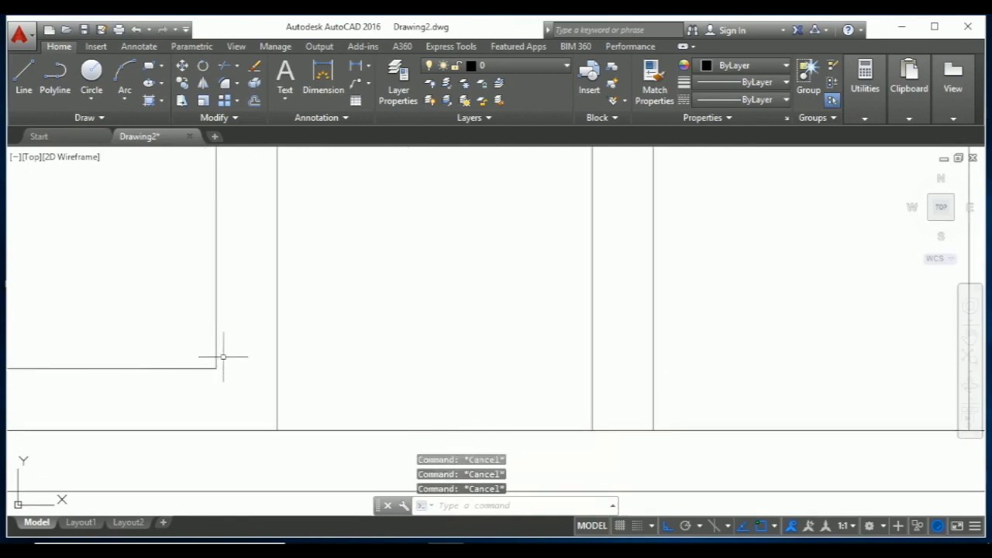
Fillet the corner between the left vertical bar's outer line and its foot's upper line with a 1" radius
type("f")
key("Return")
type("r")
key("Return")
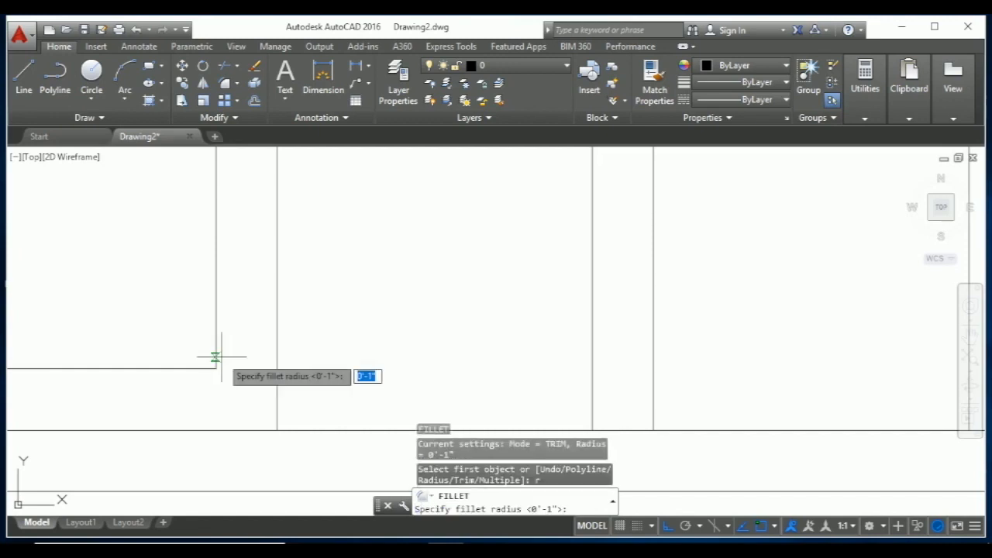
type("1")
key("Return")
left_click(213, 349)
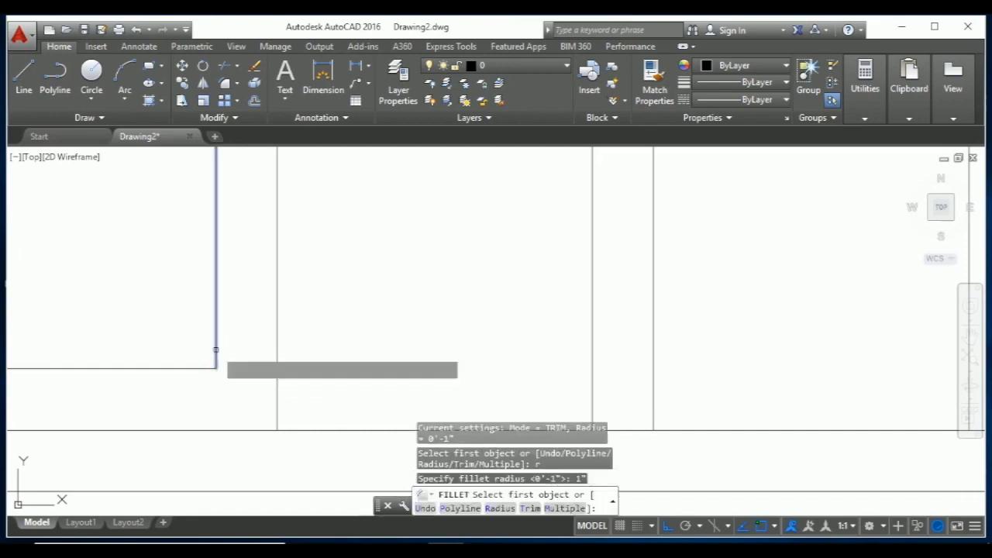
left_click(184, 368)
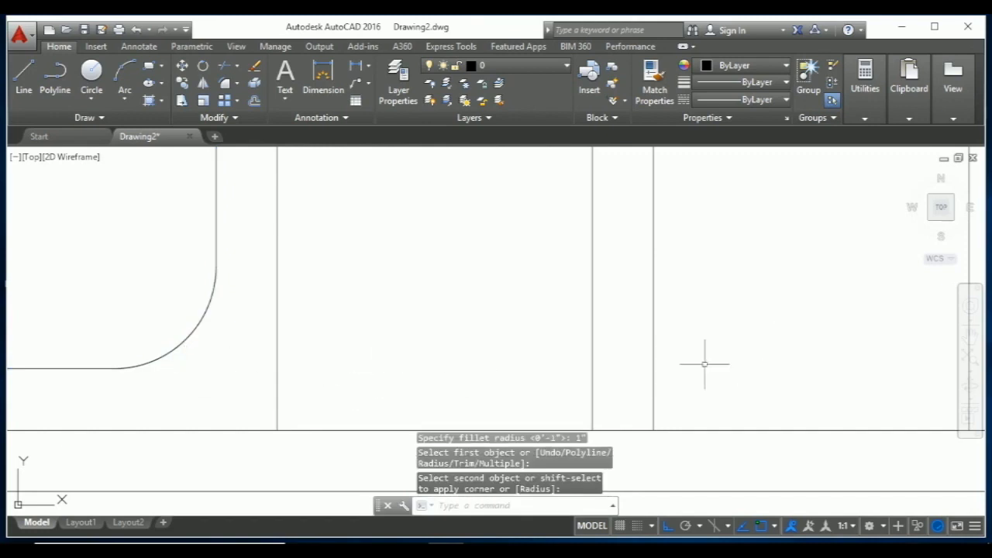
Fillet the corner between the right vertical bar's outer line and its foot's upper line with the same 1" radius
scroll(573, 319, "down", 4)
key("Return")
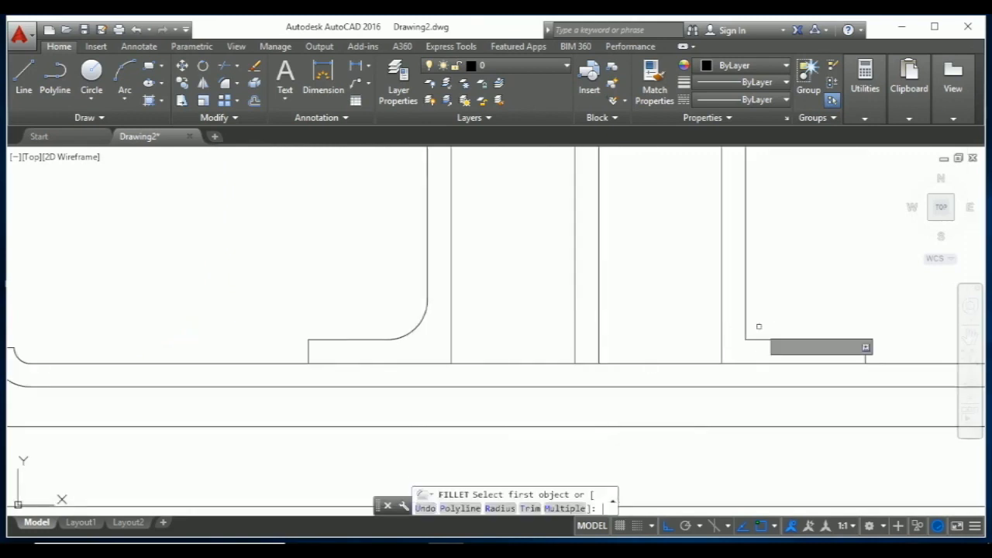
left_click(746, 324)
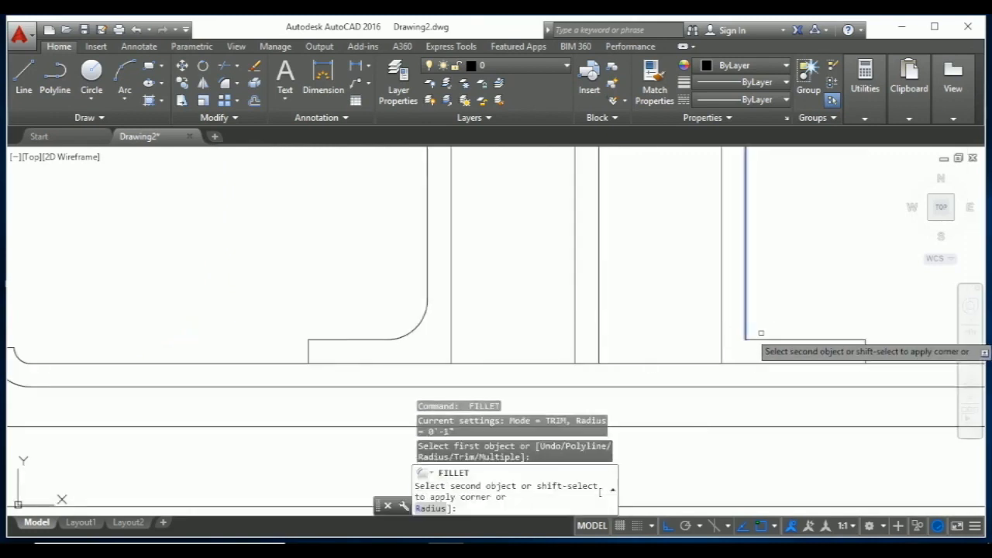
left_click(776, 340)
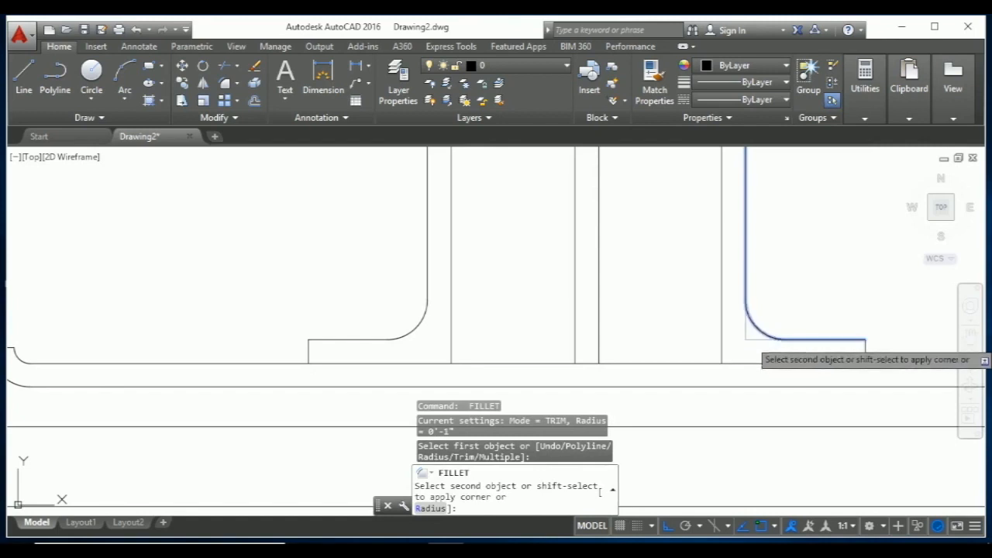
Fillet the corner between the right vertical bar's inner line and the bottom bar's upper line with a 1" radius
key("Escape")
key("Escape")
key("Return")
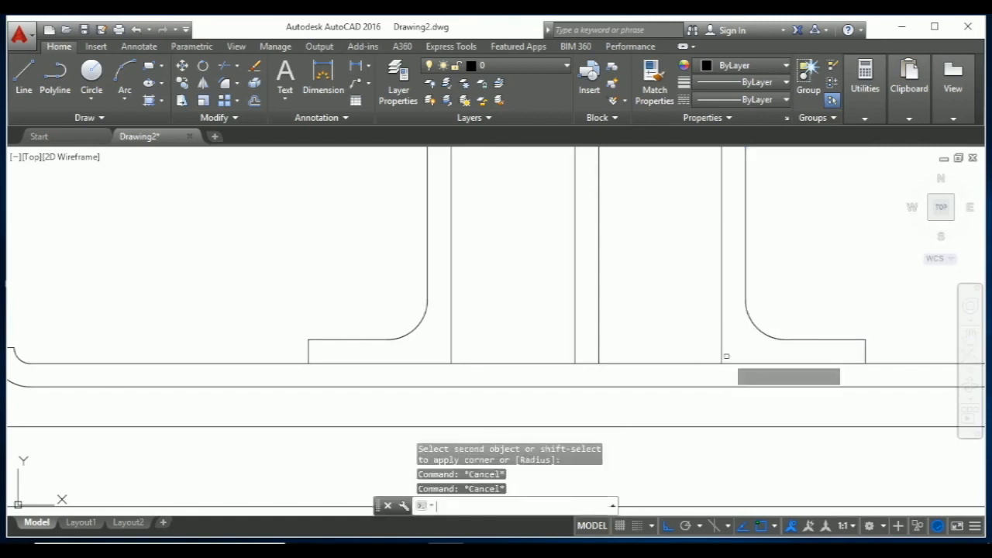
left_click(722, 355)
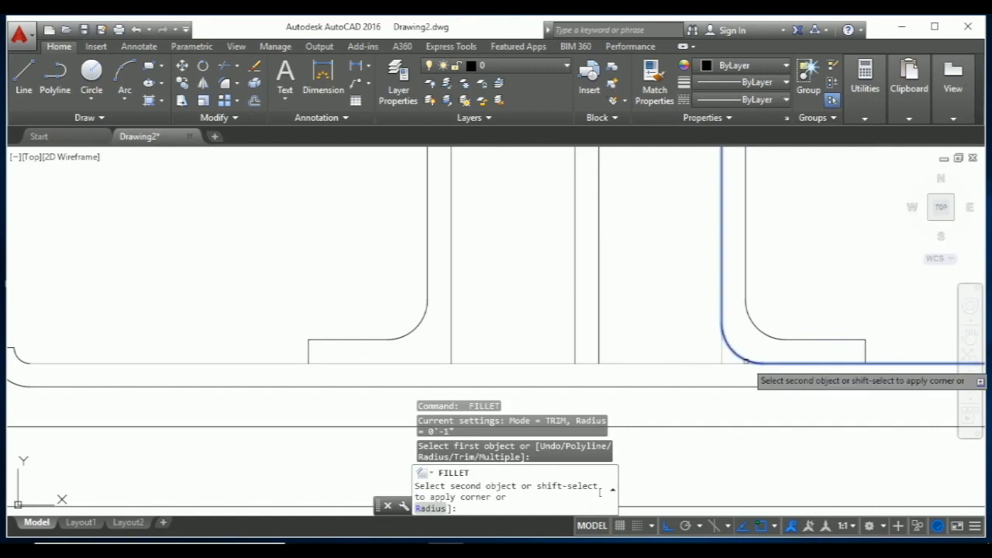
left_click(743, 363)
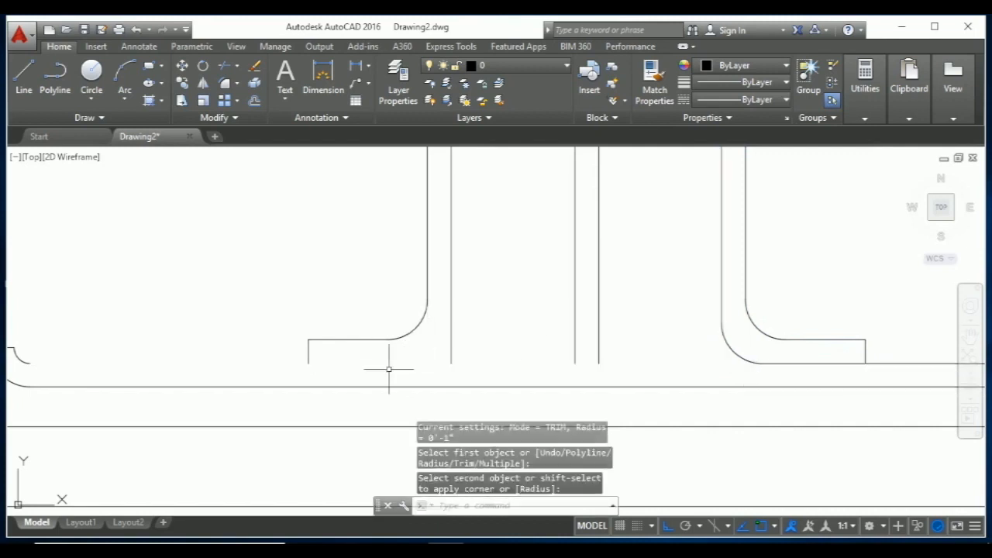
Draw a horizontal line from the lower end of the left vertical bar's inner line to the inner arc of the bottom bar's left hook
scroll(578, 382, "down", 2)
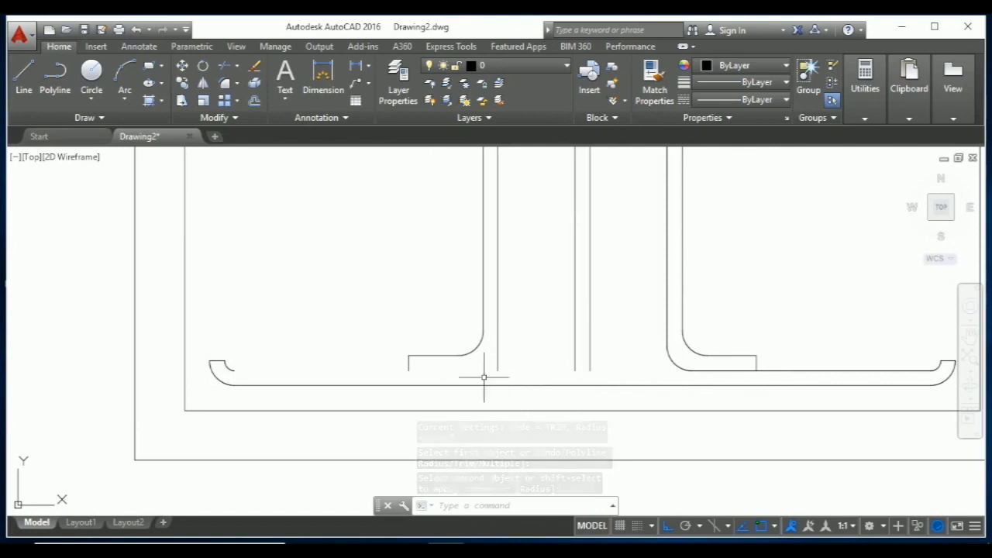
type("l")
key("Return")
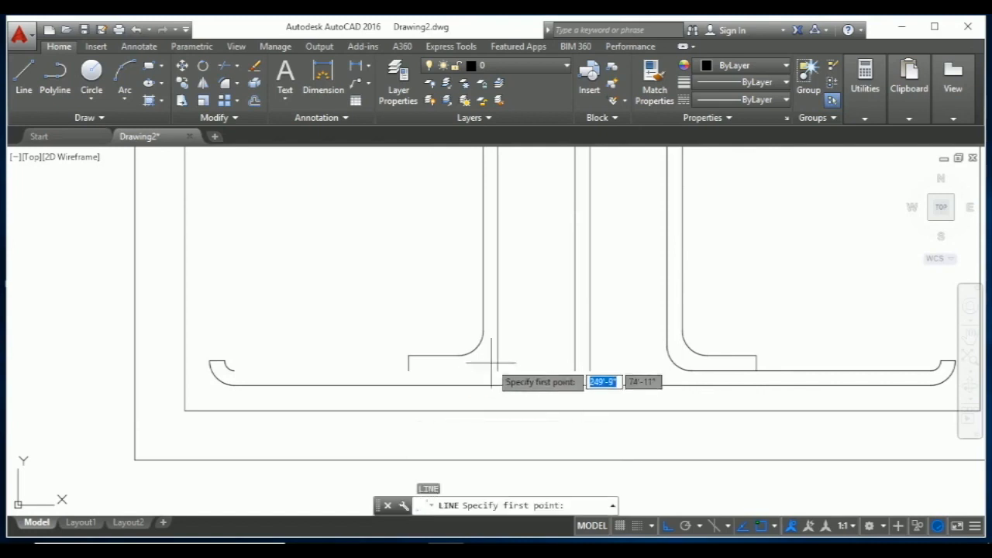
left_click(496, 369)
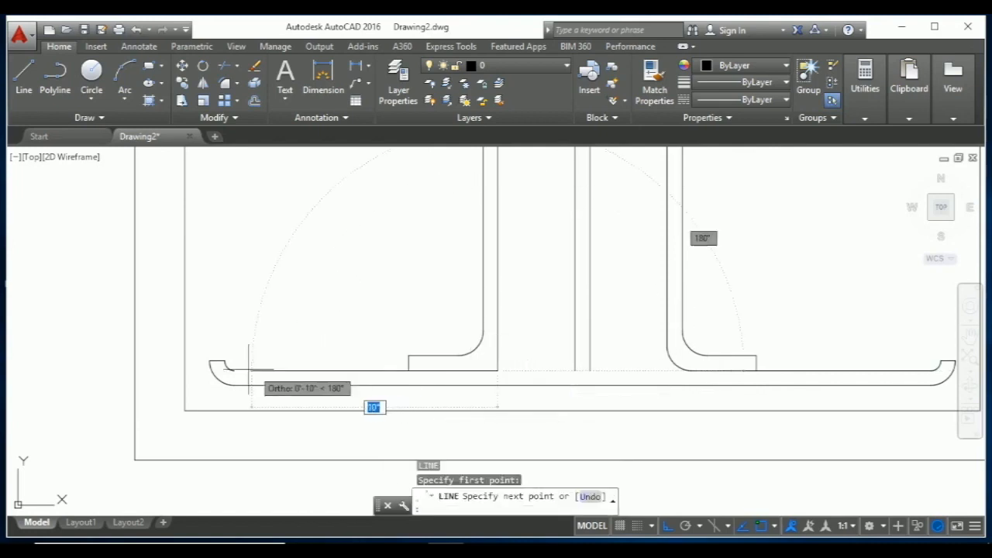
key("Escape")
key("Escape")
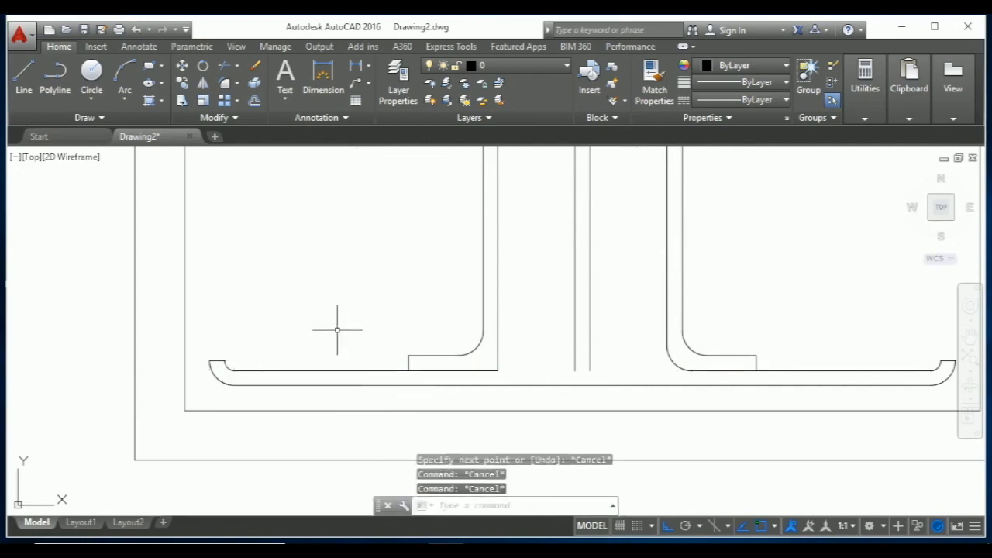
key("Return")
key("Escape")
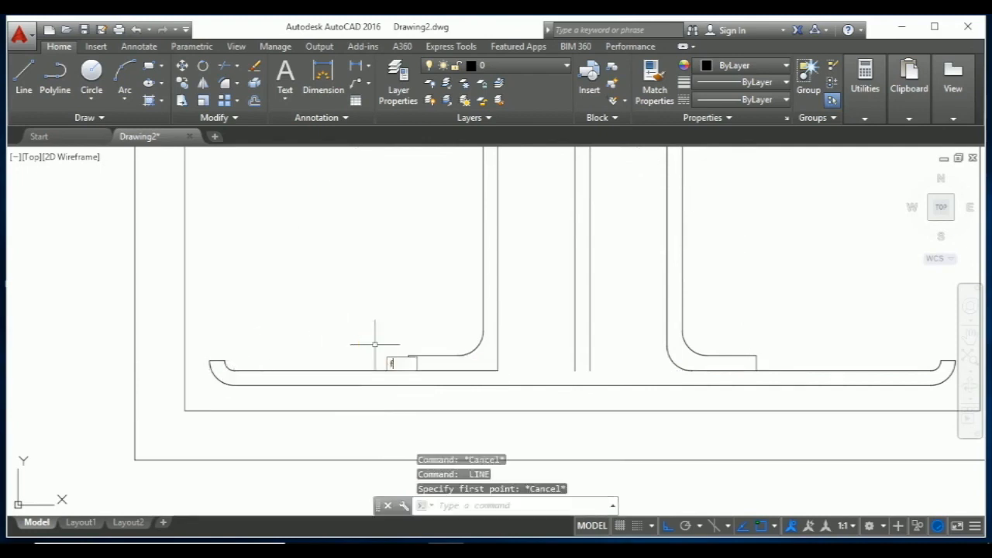
key("Return")
key("Escape")
key("Escape")
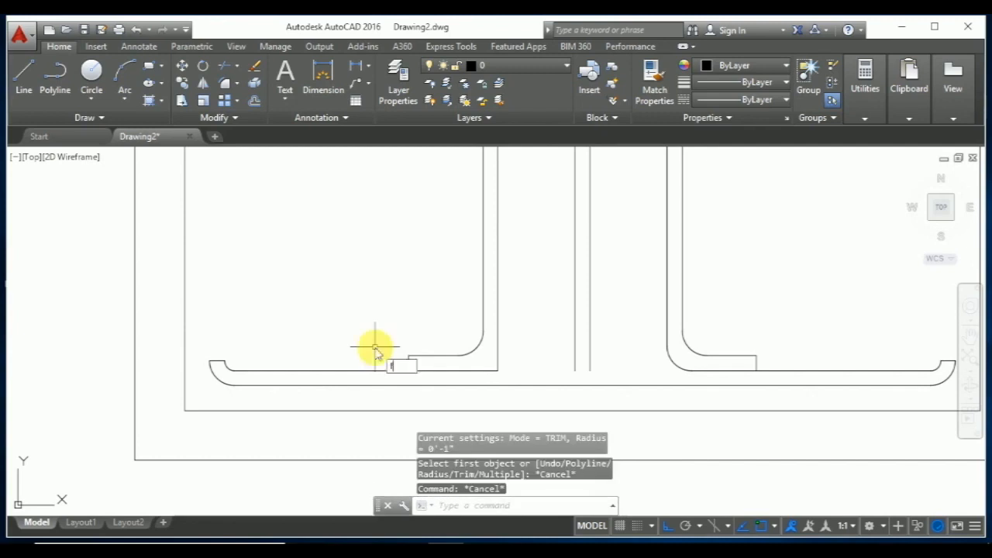
Fillet the corner between the bottom bar's new upper line and the left vertical bar's inner line with a 1" radius
key("Return")
type("r")
key("Return")
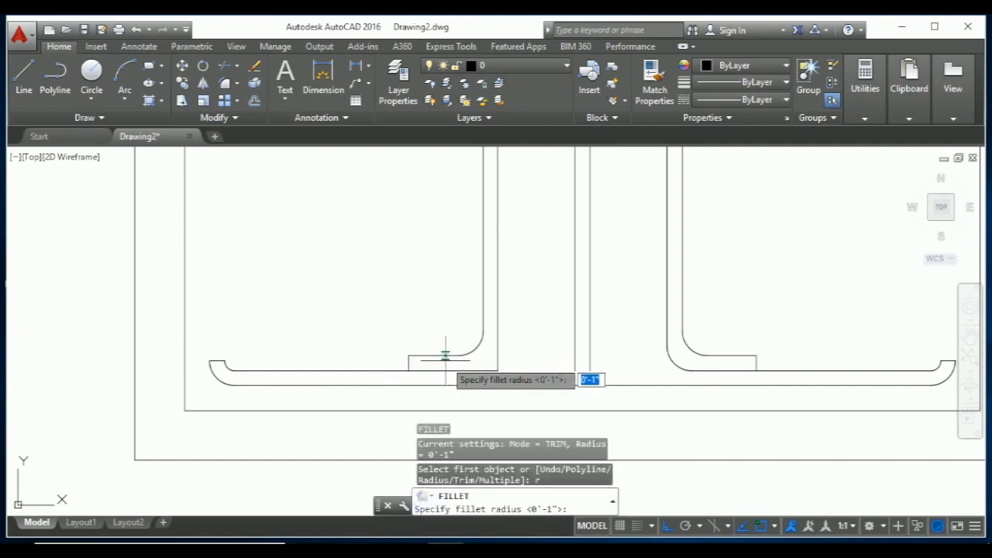
key("Return")
left_click(477, 370)
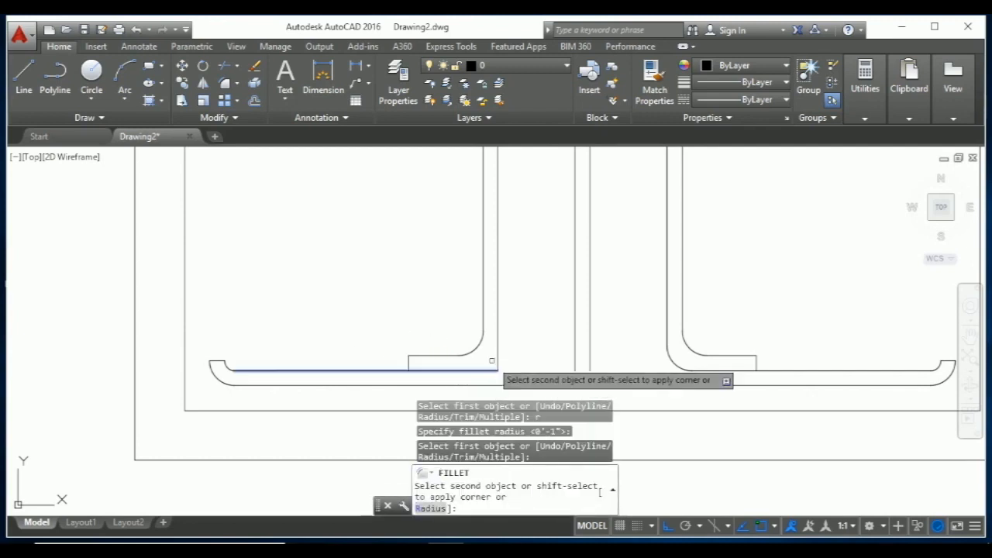
left_click(496, 369)
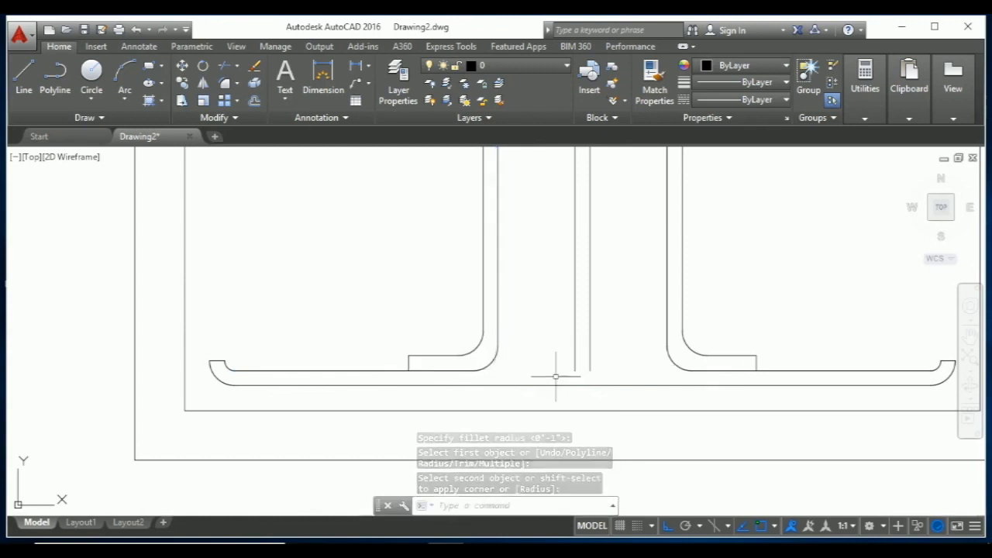
scroll(558, 374, "up", 2)
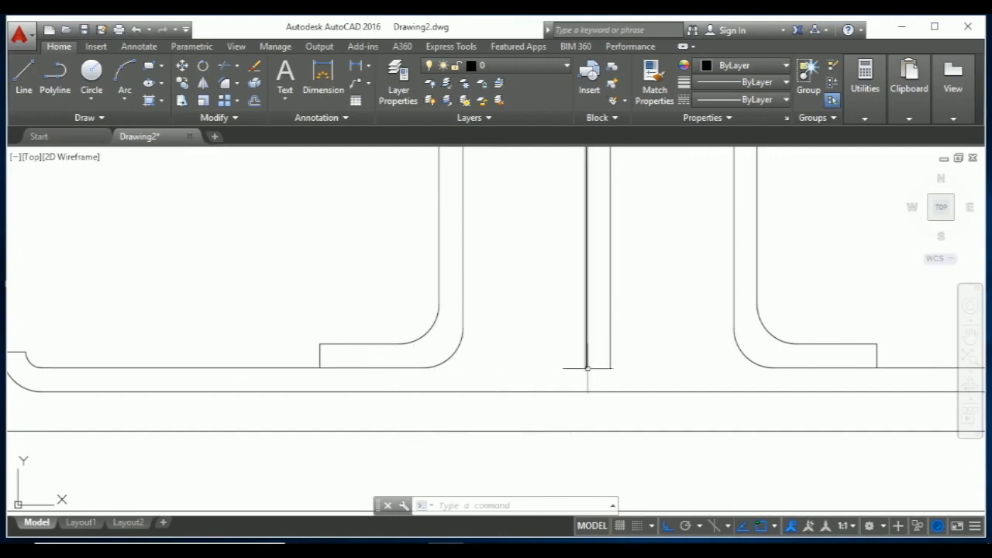
mouse_move(588, 369)
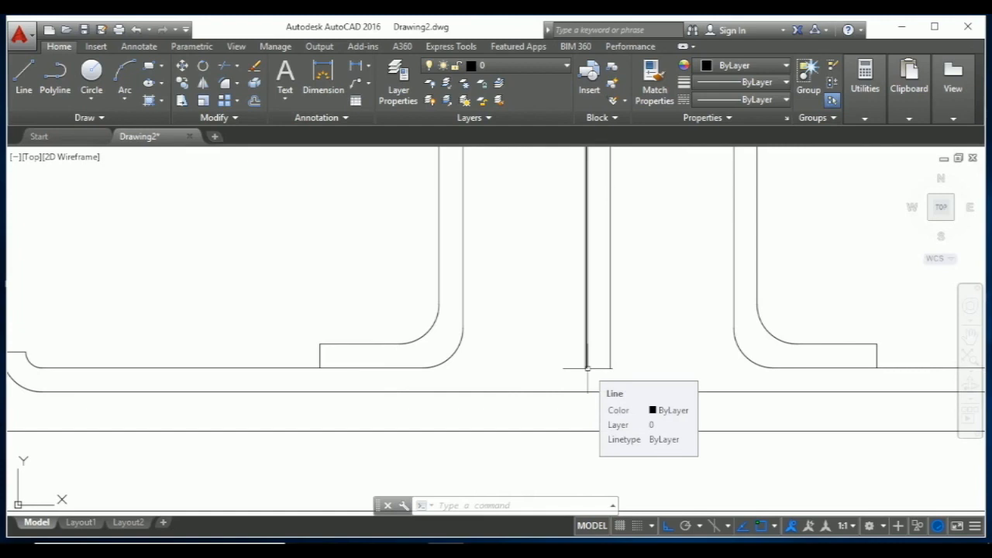
scroll(582, 369, "down", 2)
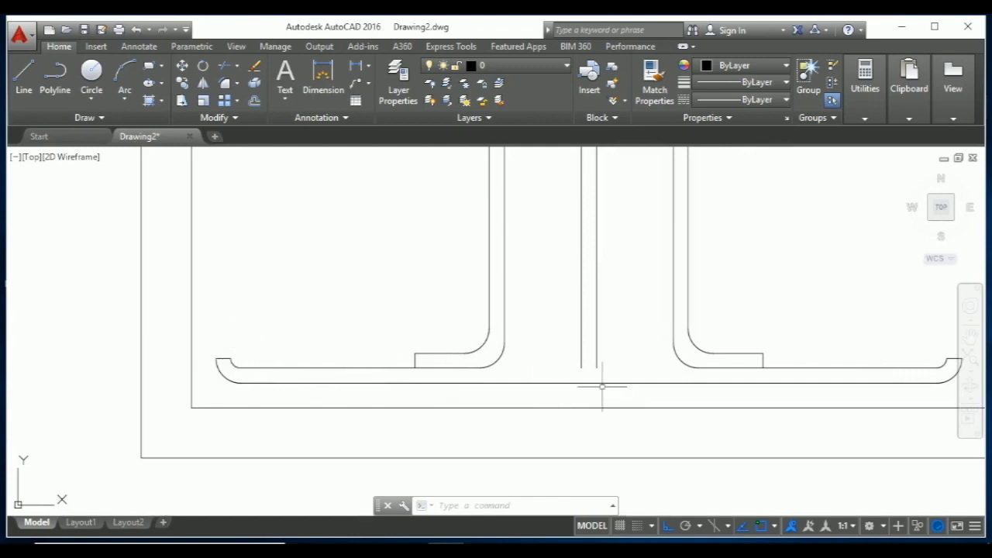
type("c")
key("Return")
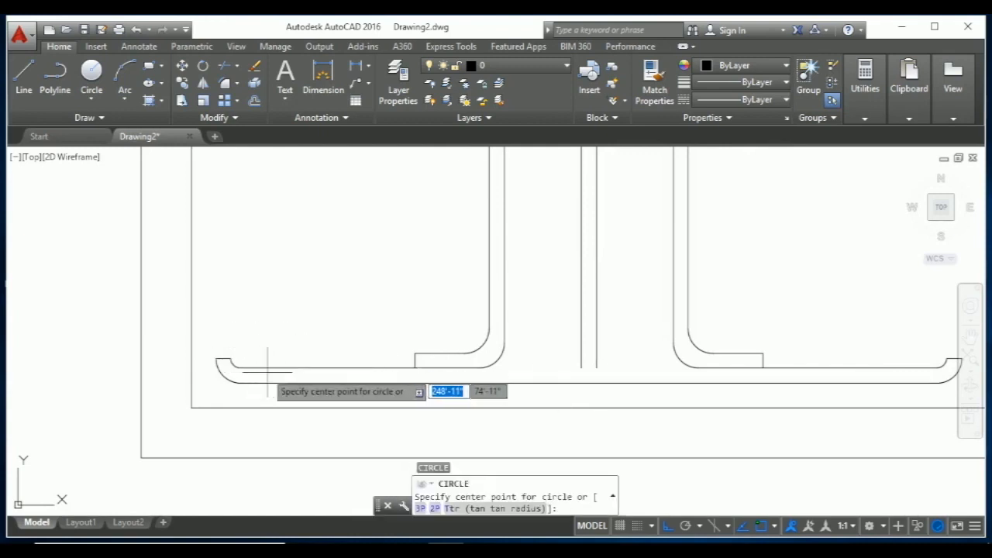
key("Escape")
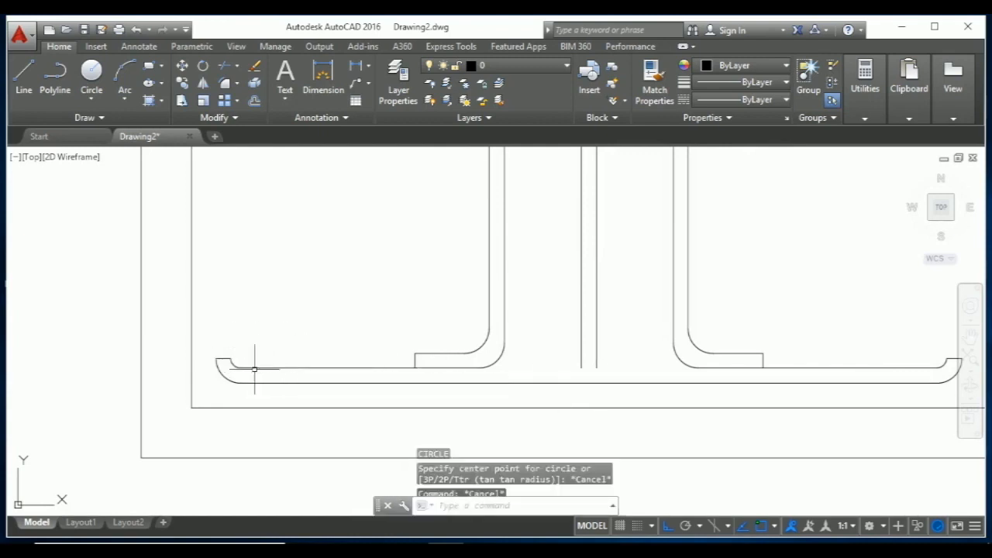
Dimension the horizontal distance from the left foot's end to the left hook's inner arc end, and delete that dimension again
left_click(369, 67)
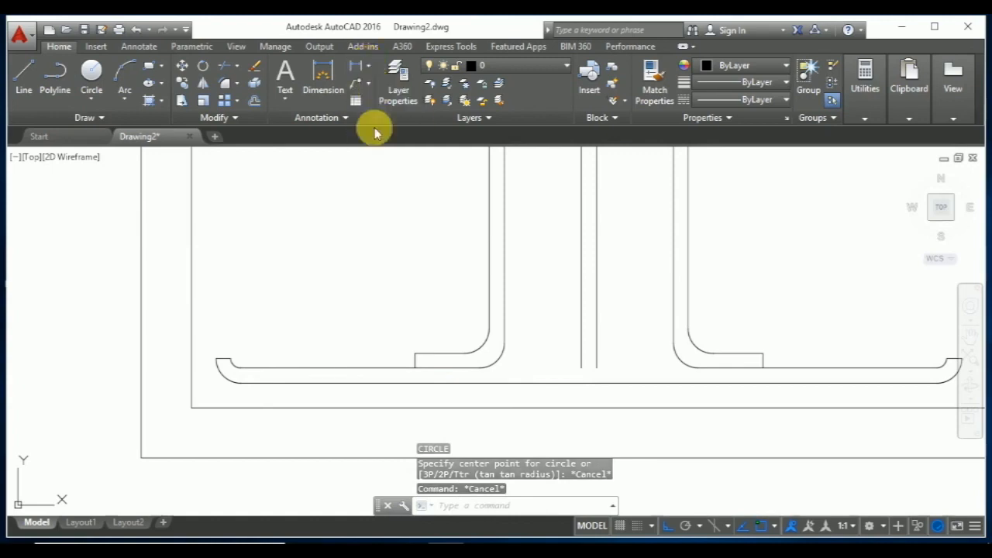
left_click(415, 367)
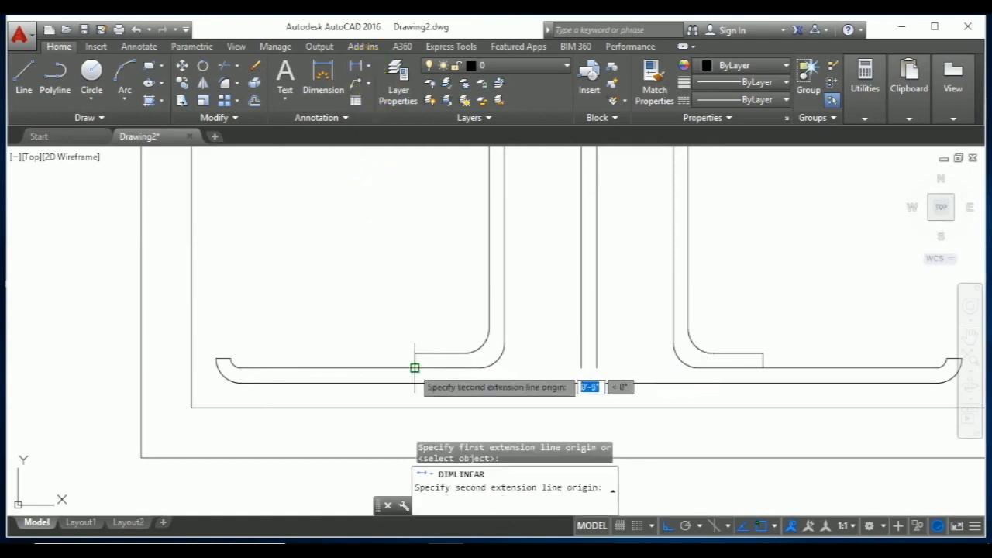
left_click(239, 363)
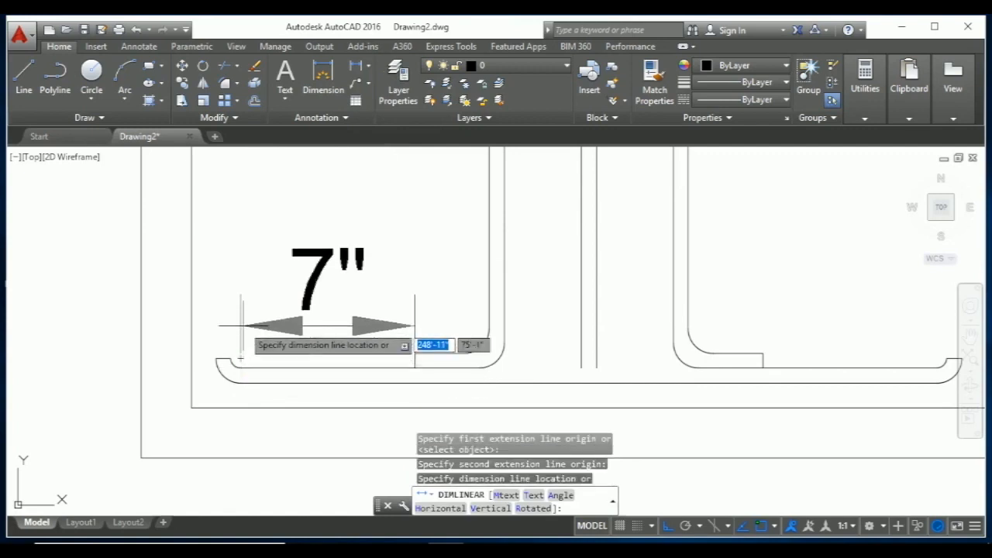
left_click(310, 320)
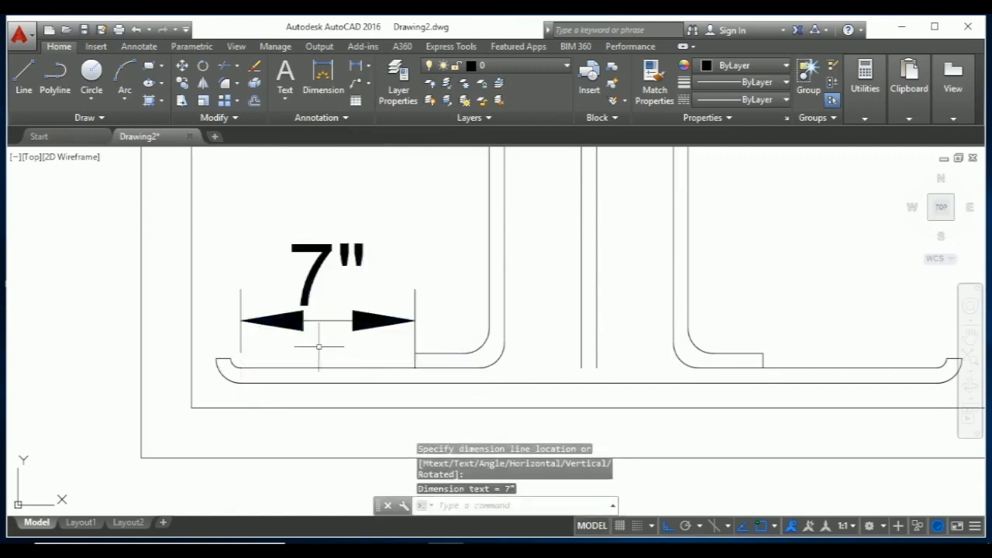
left_click(414, 320)
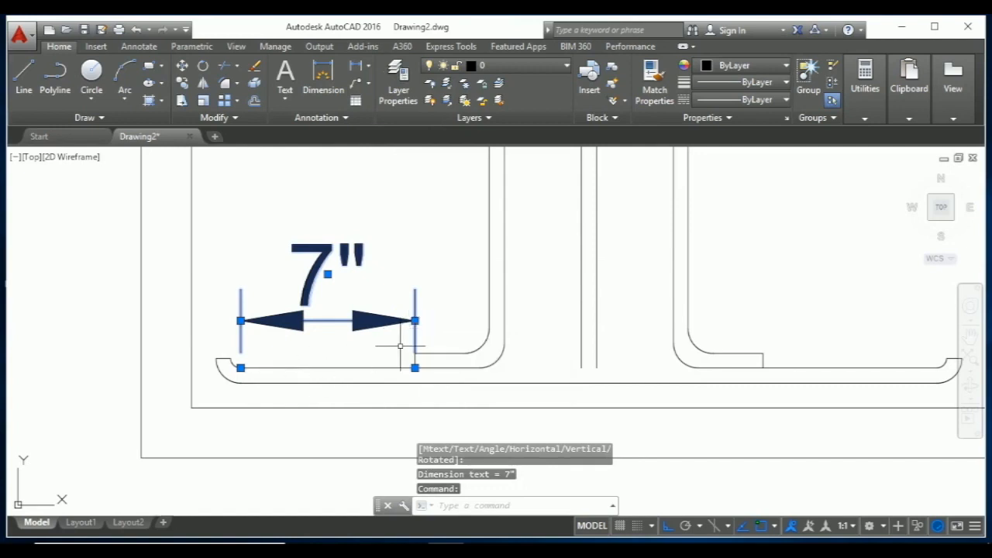
key("Delete")
key("Escape")
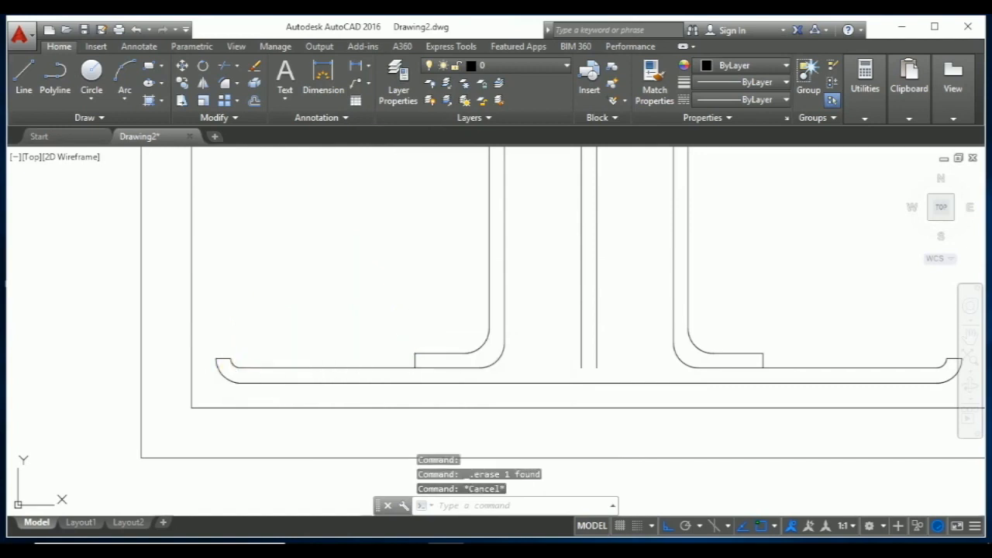
Draw a short vertical line upward from the point where the left hook's inner arc meets the bottom bar's upper line
type("l")
key("Return")
left_click(241, 367)
left_click(241, 312)
key("Escape")
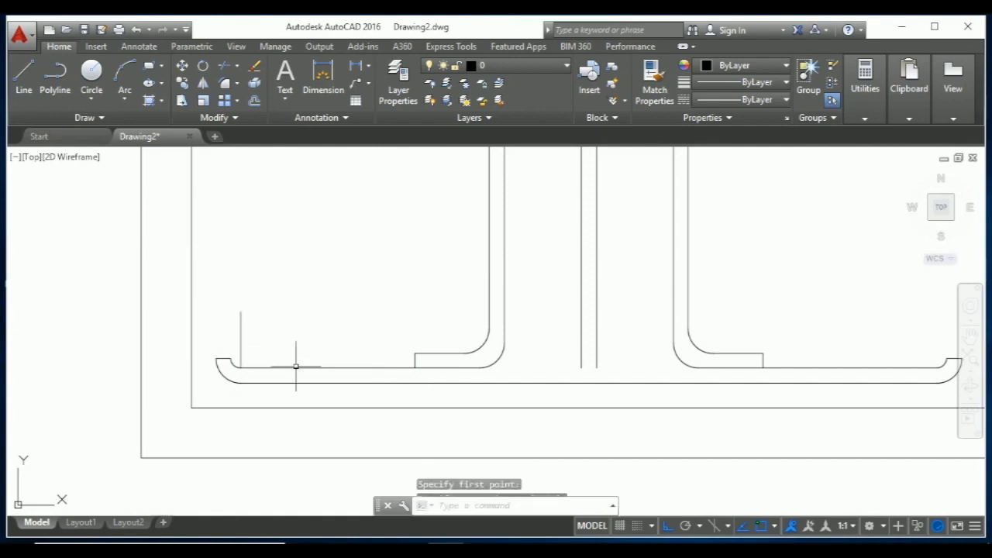
key("Escape")
key("Escape")
type("o")
key("Return")
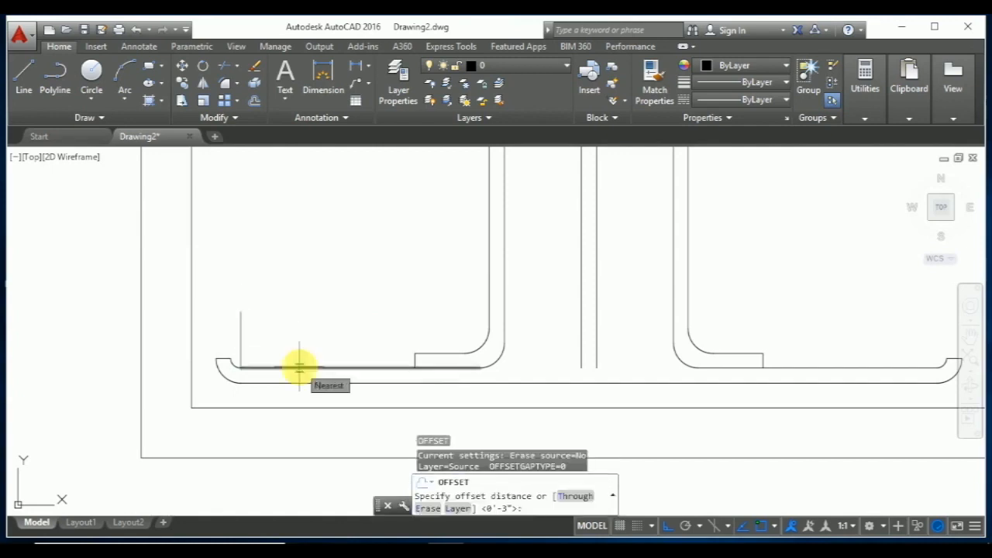
type("1")
key("Return")
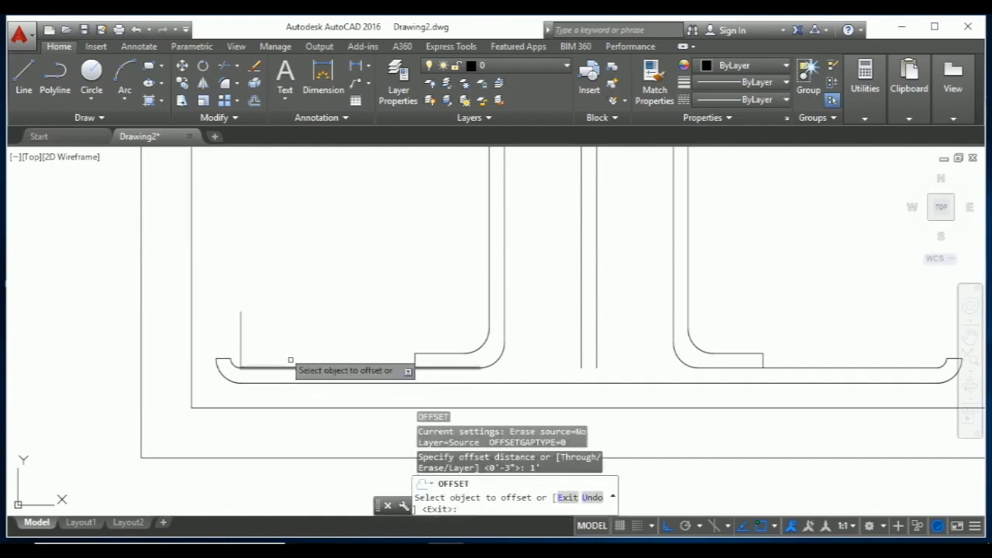
key("Escape")
Offset the short vertical line toward the left vertical bar's foot at 1" spacing, making six successive copies along the bottom bar
type("o")
key("Return")
type("1")
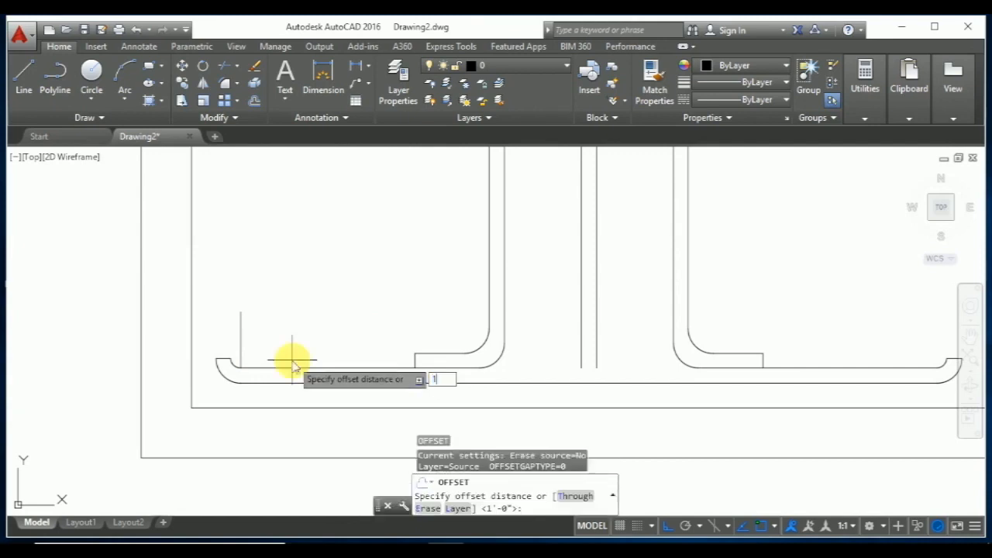
type("\"")
key("Return")
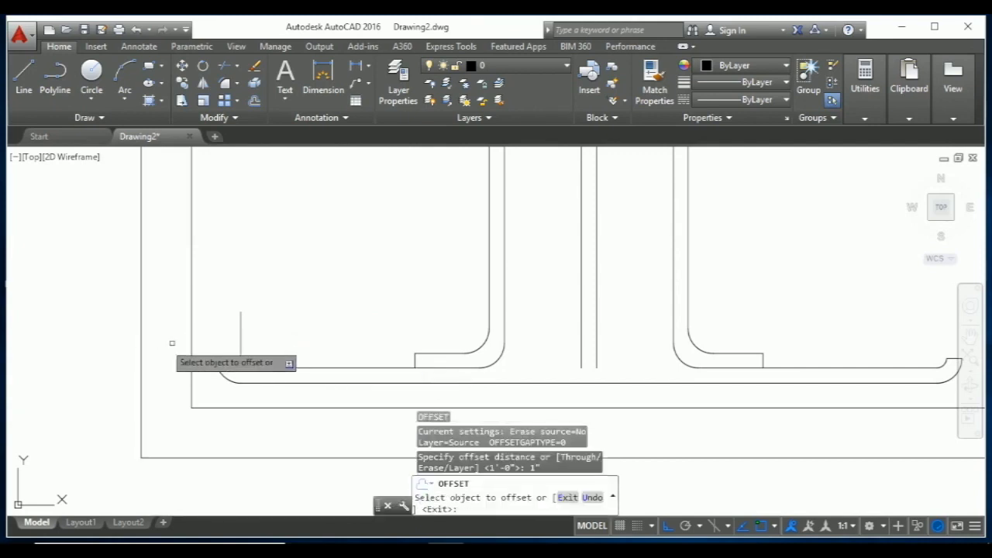
left_click(240, 332)
left_click(262, 341)
left_click(265, 345)
left_click(288, 349)
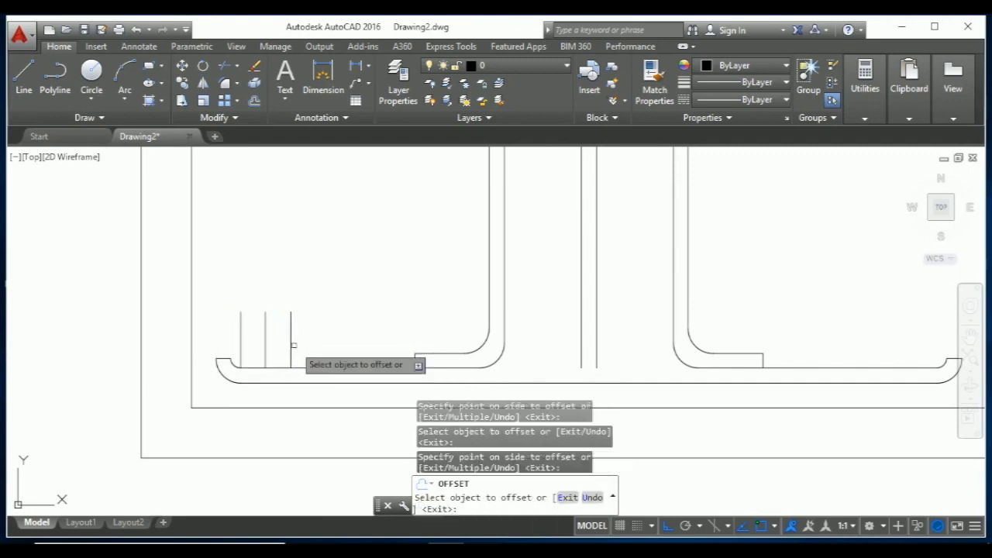
left_click(290, 349)
left_click(311, 348)
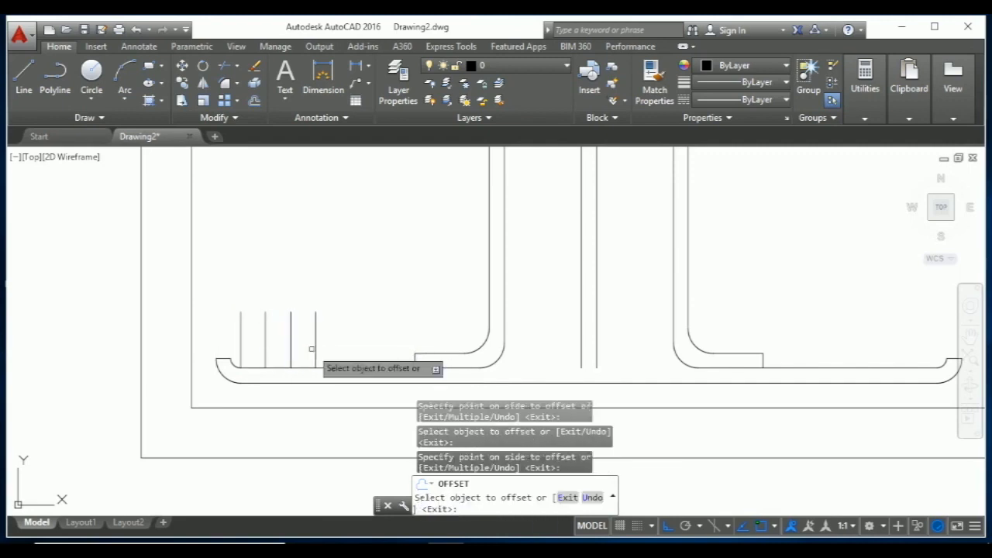
left_click(315, 345)
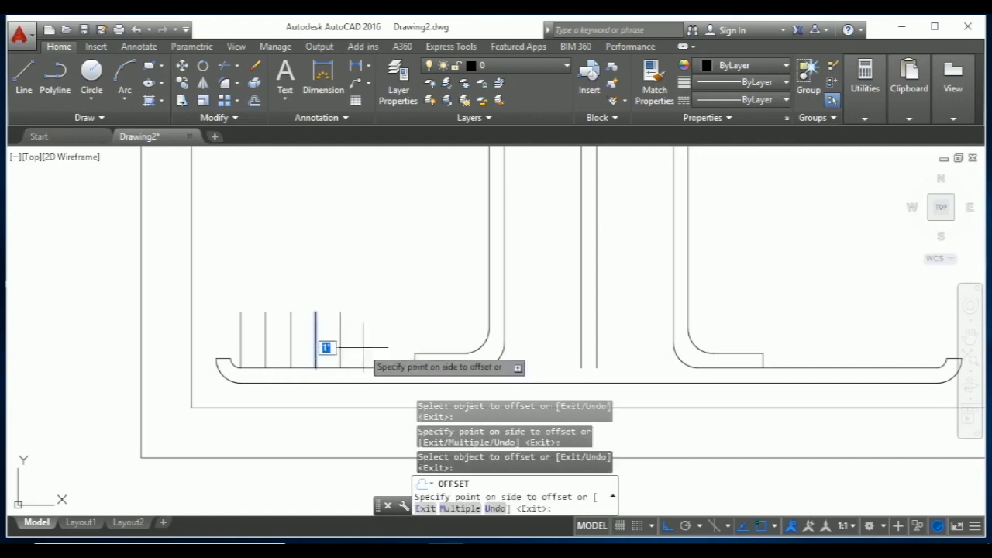
left_click(341, 351)
left_click(340, 350)
left_click(362, 357)
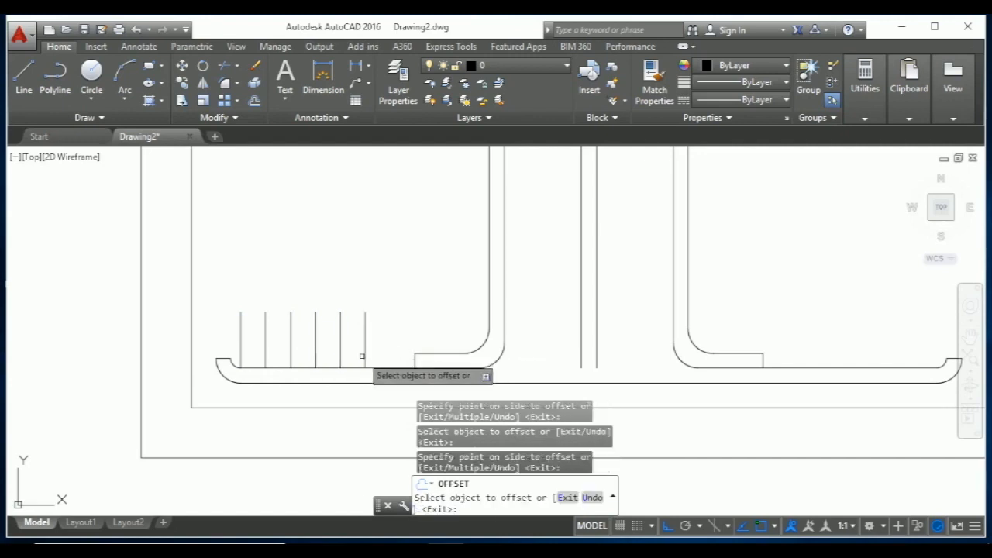
left_click(365, 353)
left_click(390, 356)
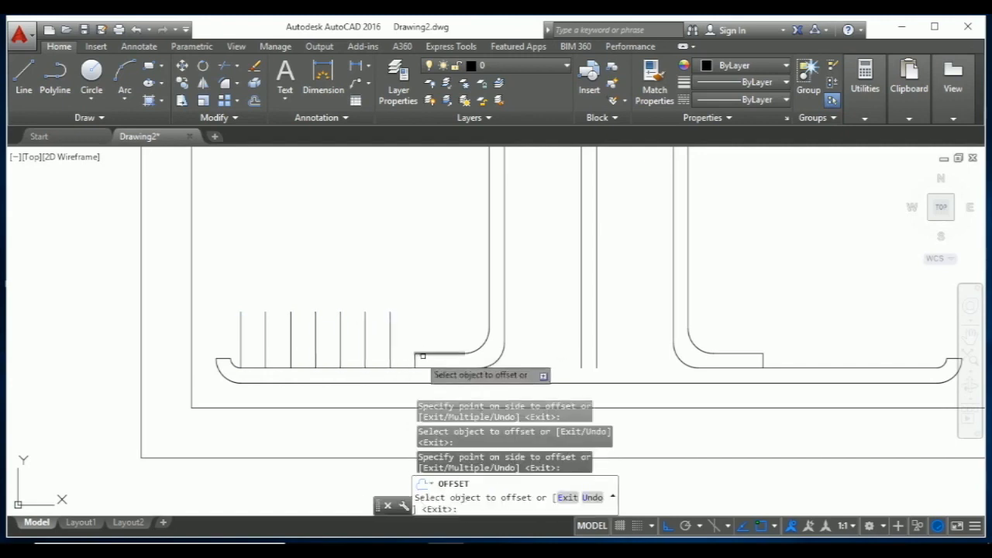
key("Escape")
key("Escape")
key("Escape")
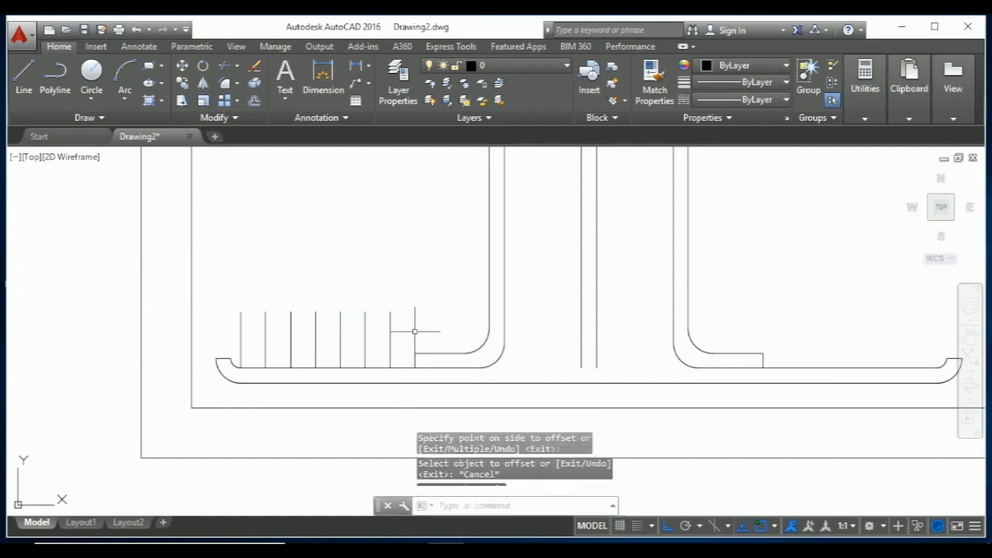
Offset the bottom bar's upper line on the left side upward by 1" across the vertical guide lines
type("o")
key("Return")
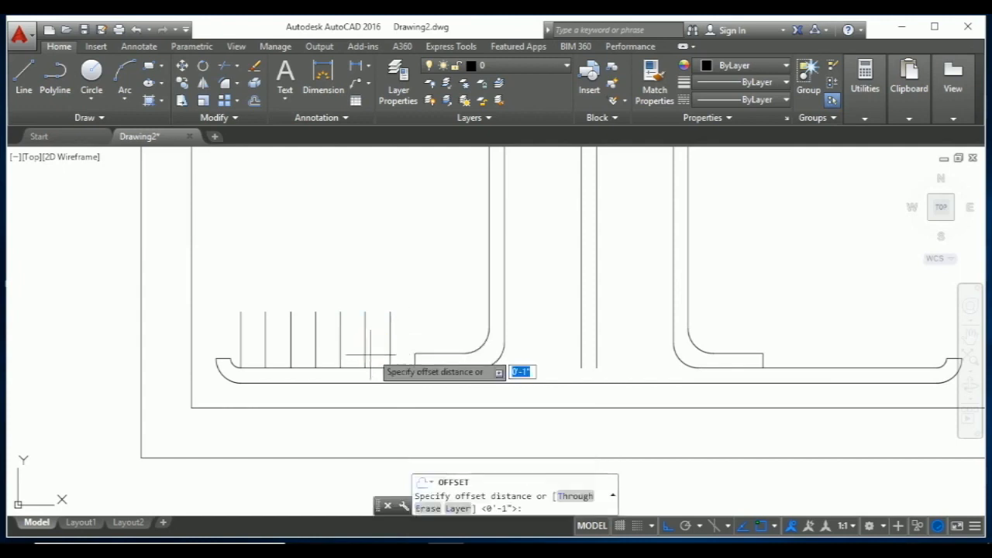
key("Return")
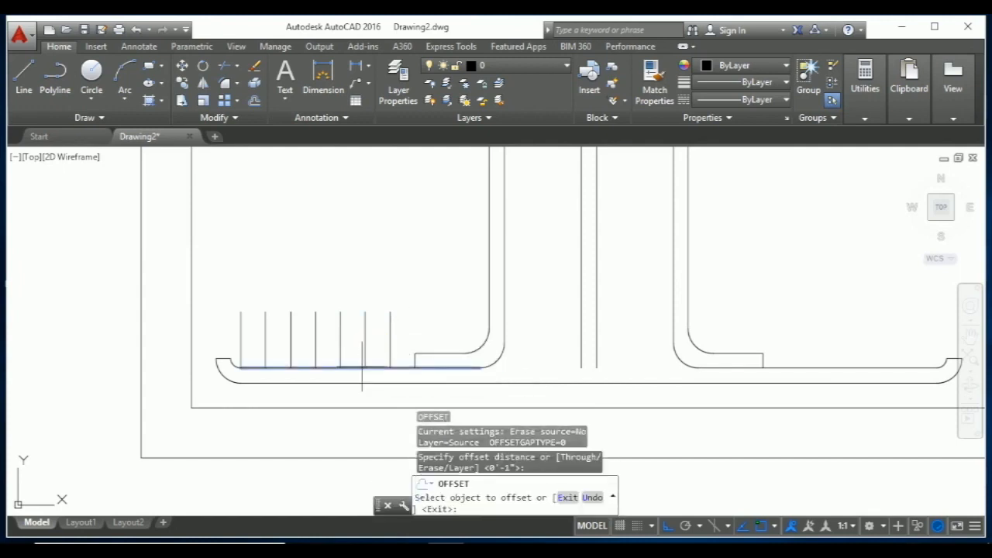
left_click(362, 366)
left_click(365, 354)
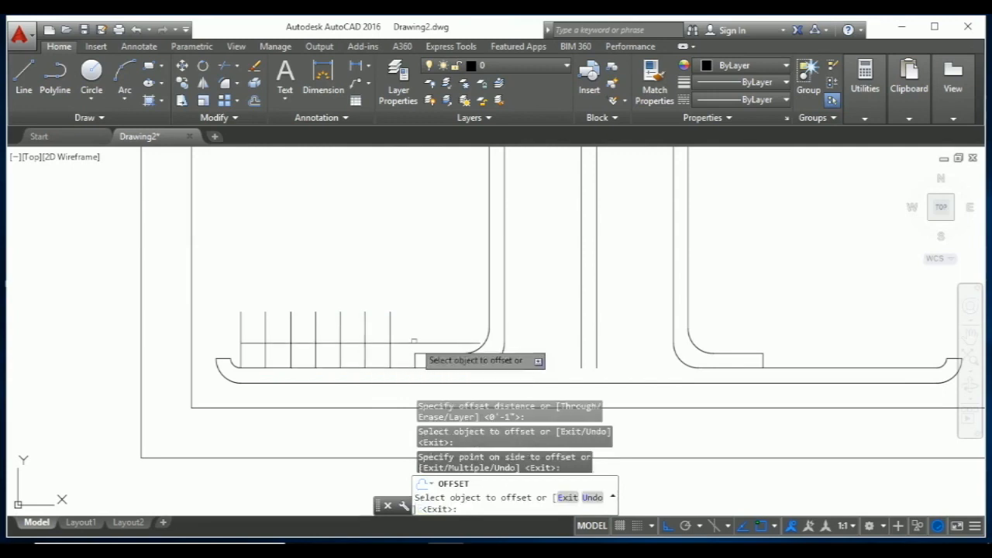
key("Escape")
key("Escape")
key("Escape")
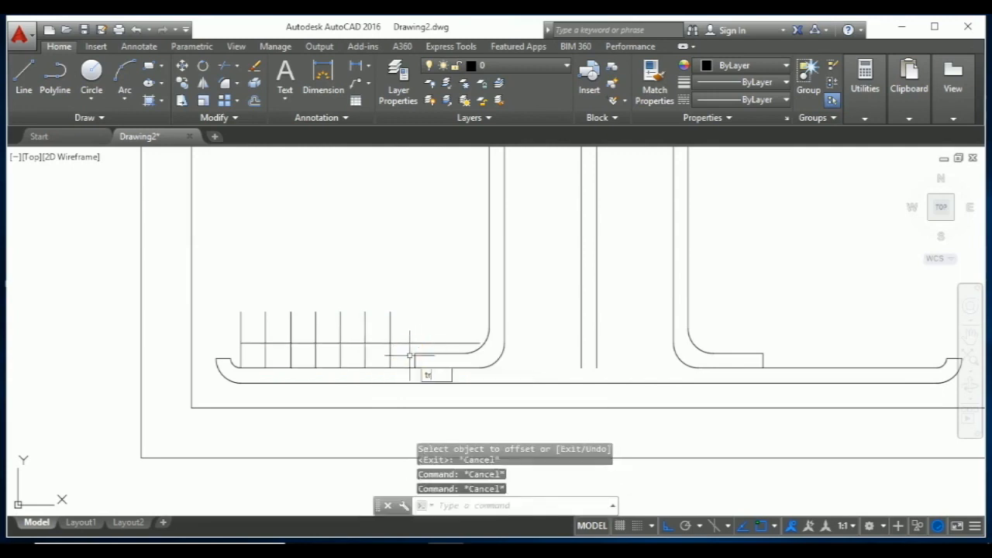
Trim the offset line beyond the last guide line and the guide lines' upper ends above the offset line
key("Return")
key("Return")
left_click(408, 355)
left_click(403, 322)
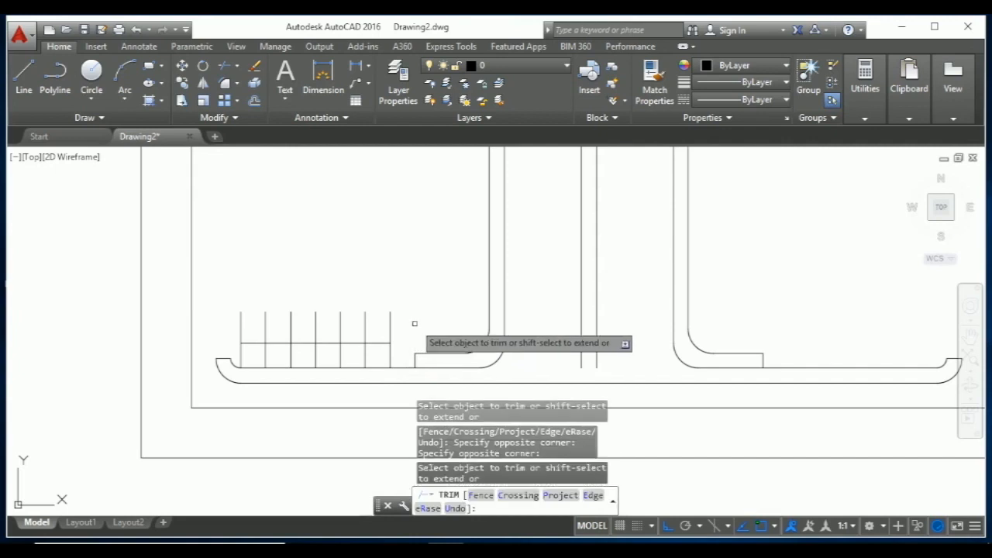
left_click(415, 323)
left_click(223, 318)
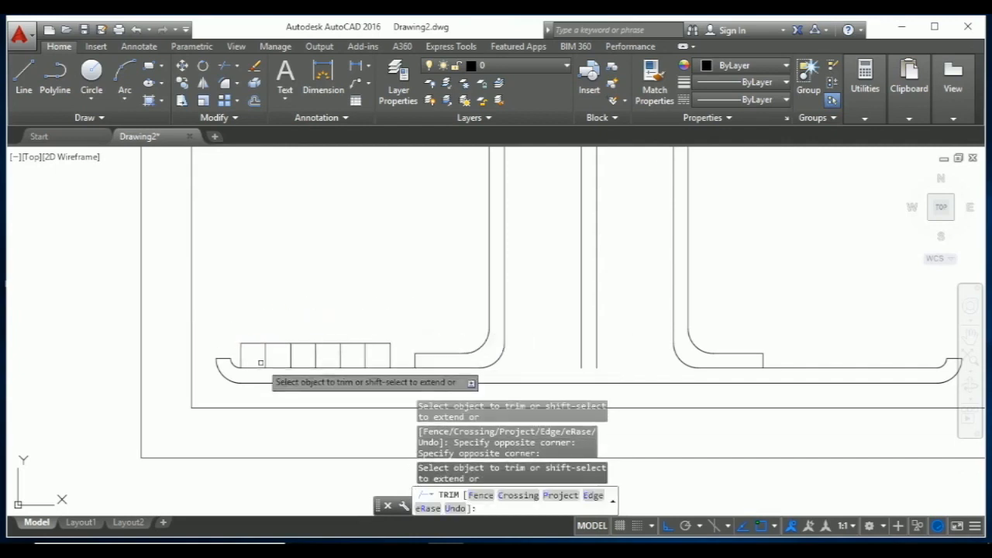
scroll(261, 362, "up", 2)
key("Escape")
key("Escape")
key("Escape")
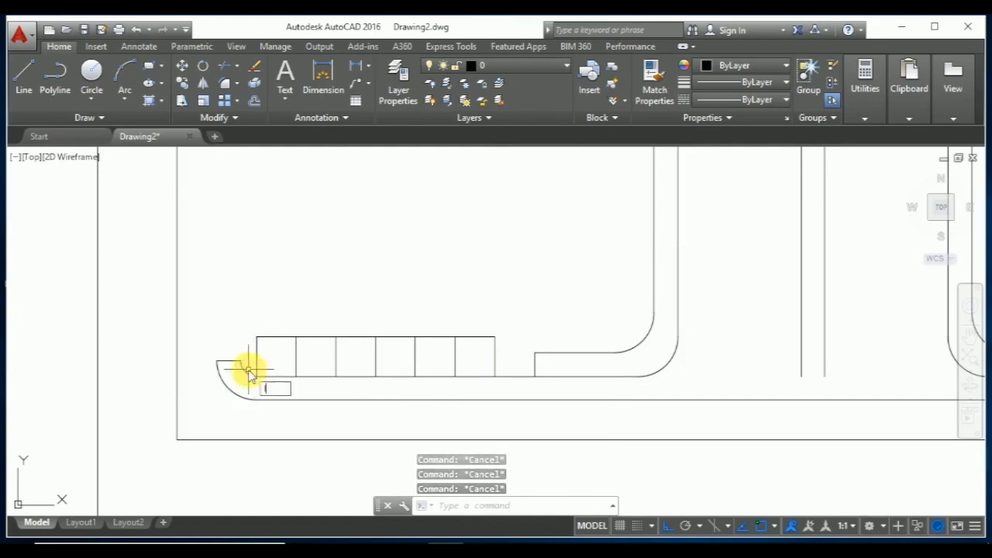
Draw a horizontal line from the last guide line's midpoint to the midpoint of the first one beside the left hook
type("l")
key("Return")
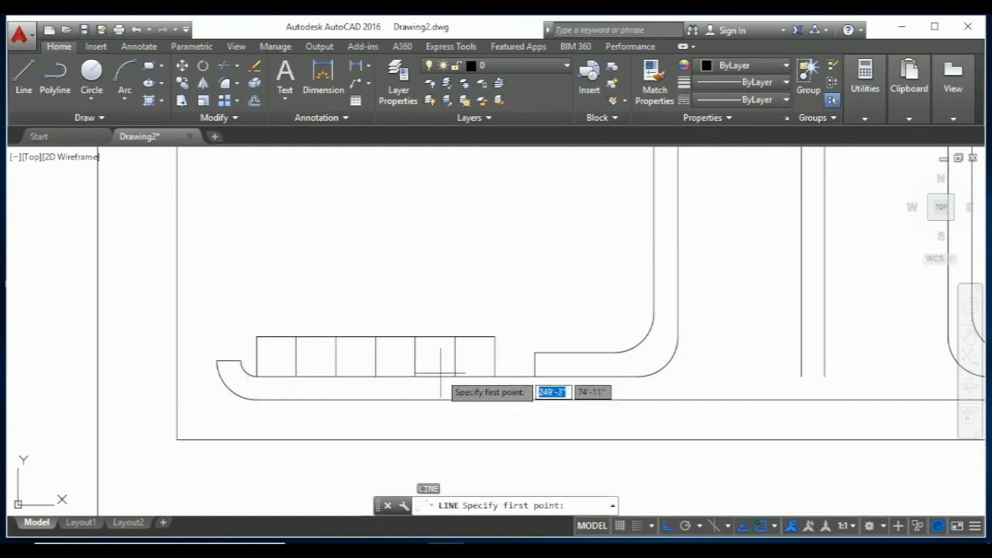
left_click(494, 356)
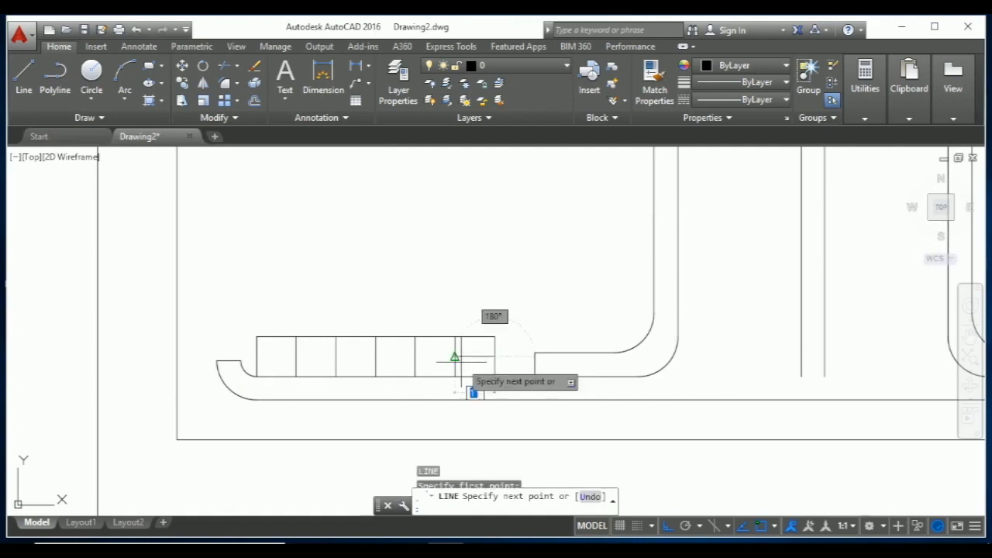
left_click(256, 356)
key("Escape")
key("Escape")
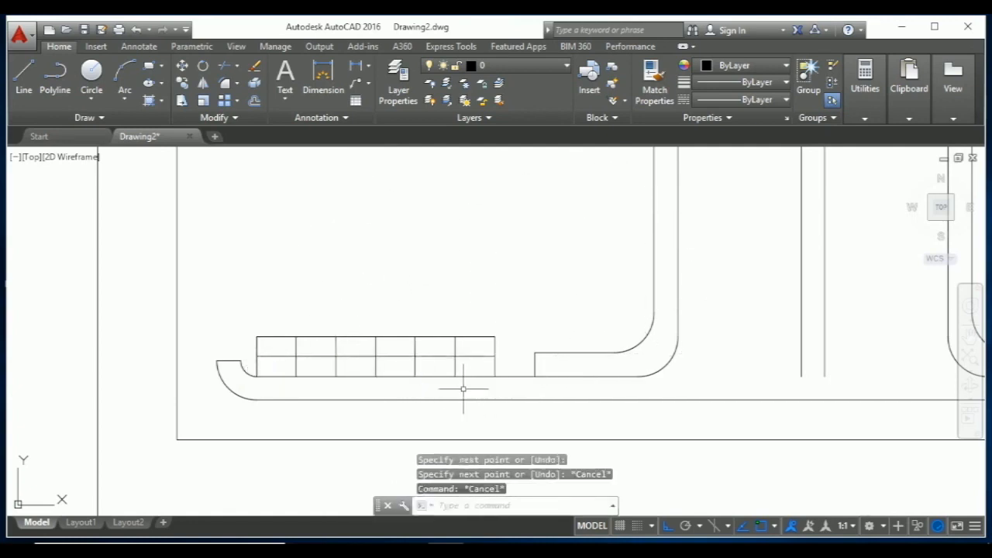
Draw a small circle centred where the horizontal midline meets the first guide line beside the left hook
key("Return")
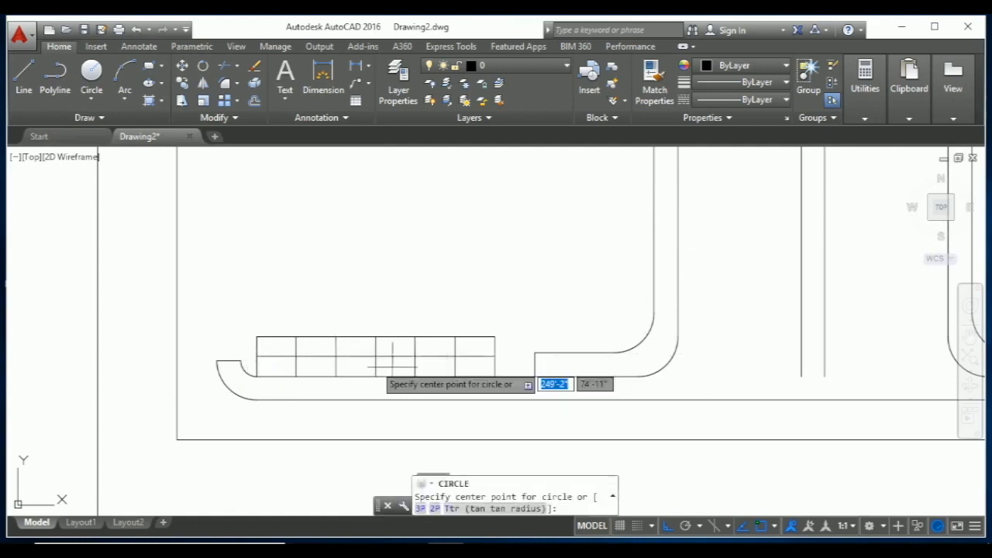
left_click(255, 356)
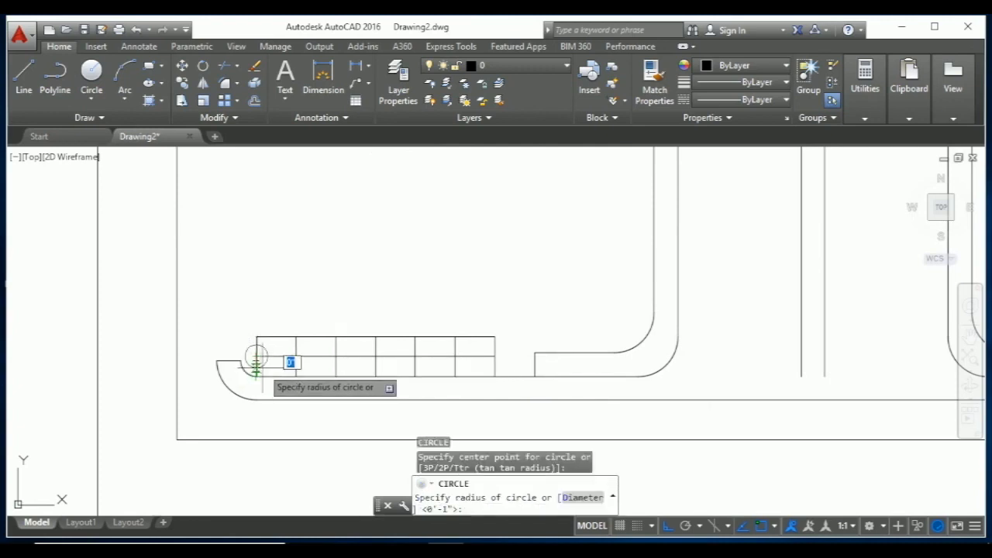
left_click(262, 368)
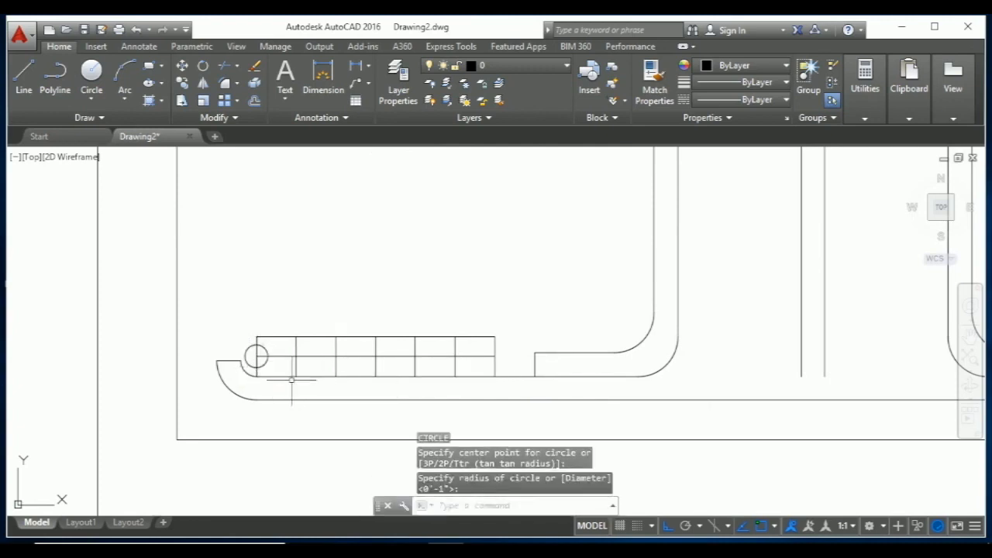
key("Escape")
key("Escape")
key("Escape")
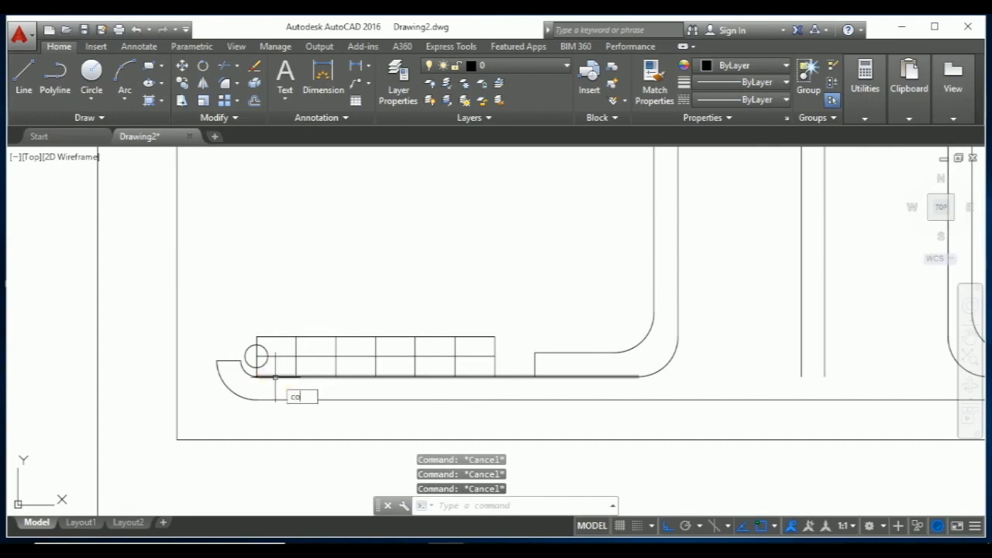
Copy the circle from its centre to the midline's intersections with the other six guide lines
key("Return")
left_click(263, 367)
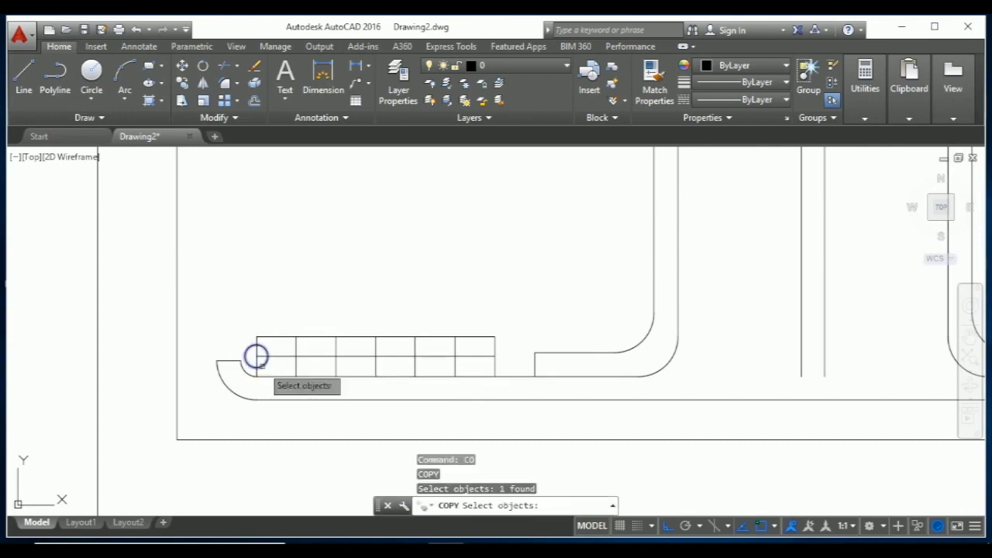
key("Return")
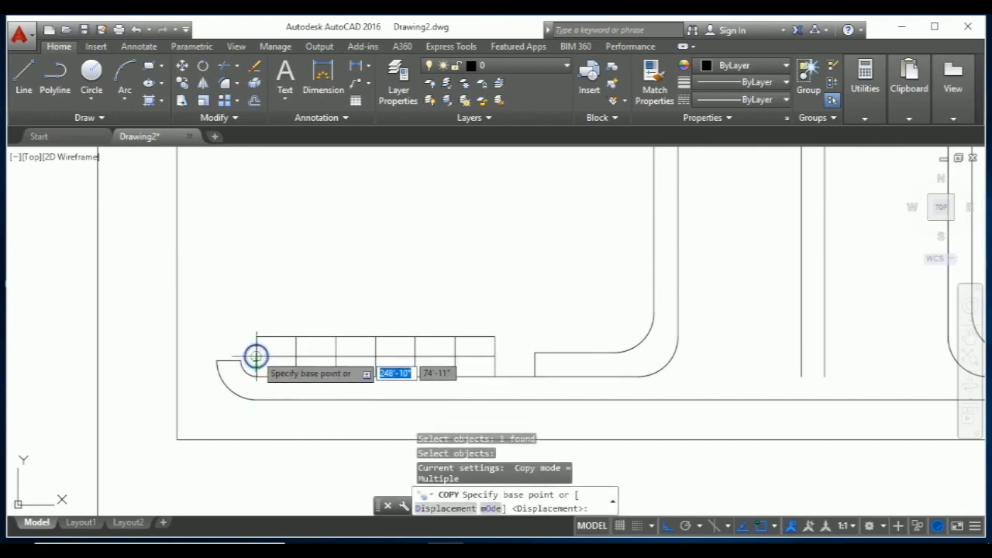
left_click(256, 357)
left_click(295, 357)
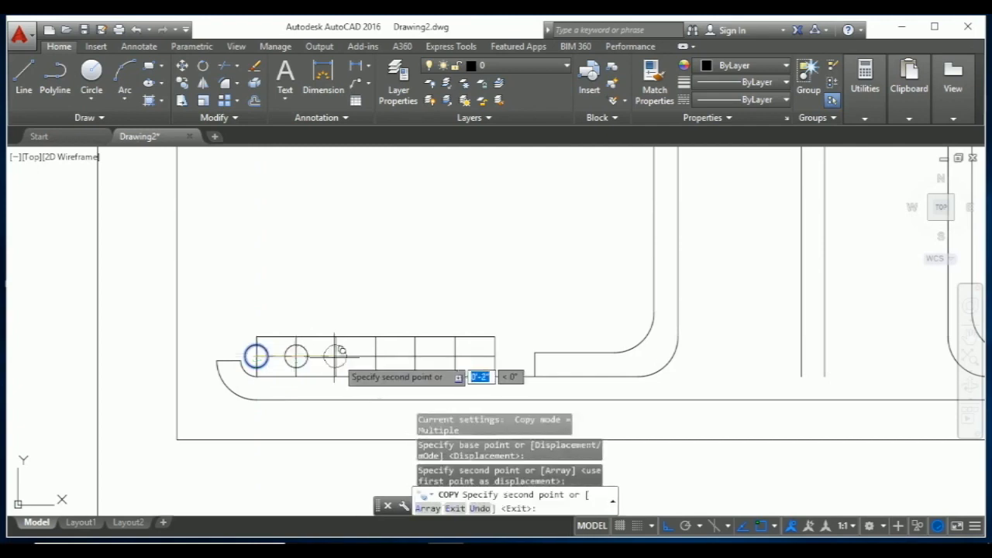
left_click(335, 356)
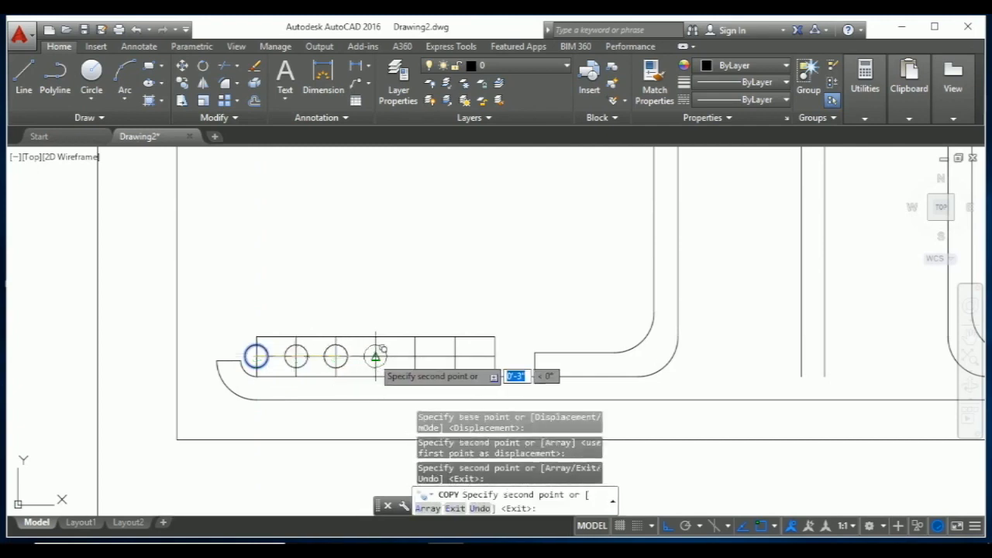
left_click(375, 356)
left_click(415, 357)
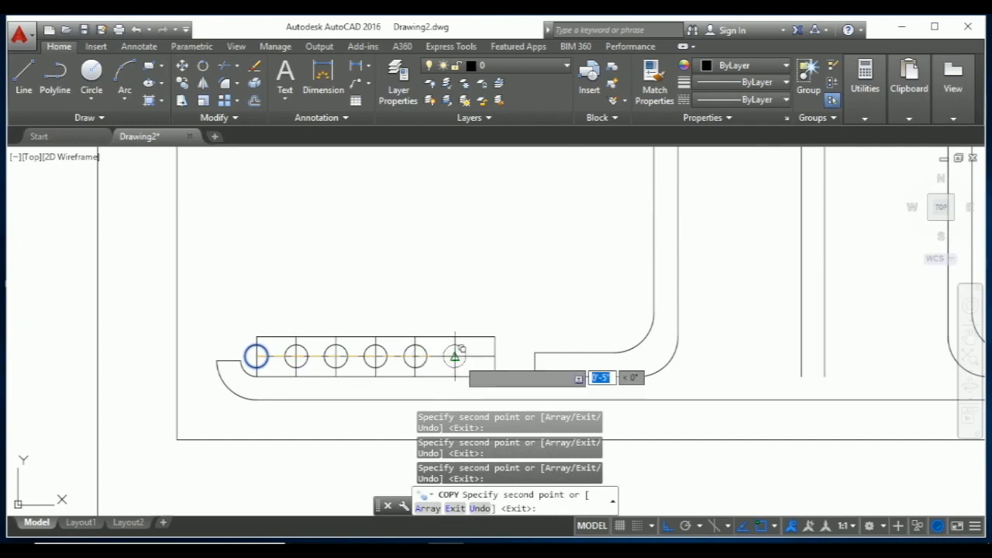
left_click(455, 356)
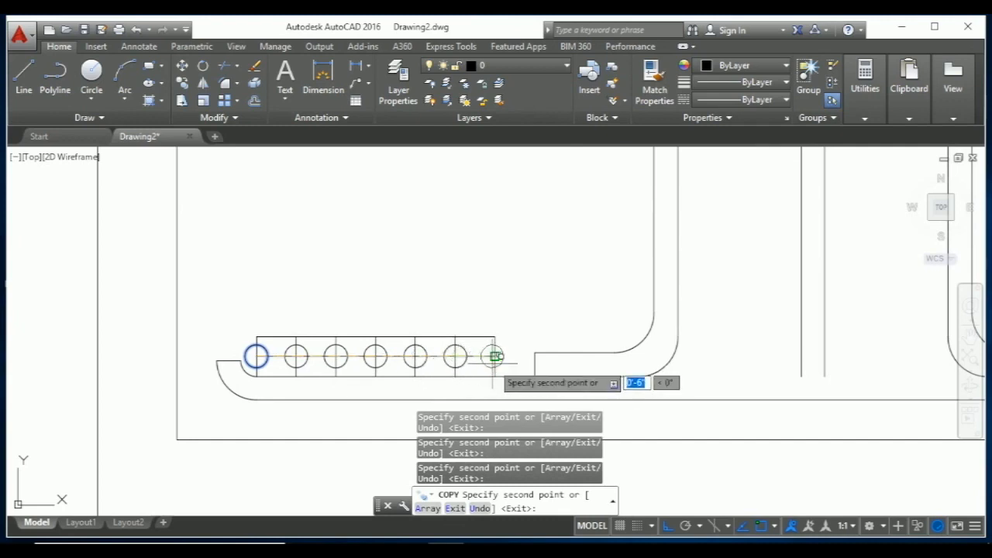
left_click(494, 357)
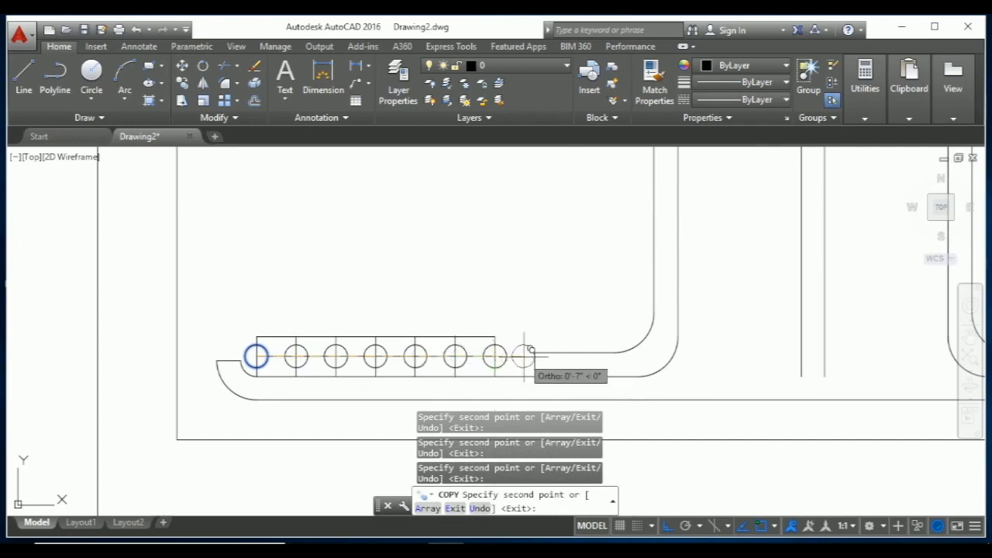
key("Escape")
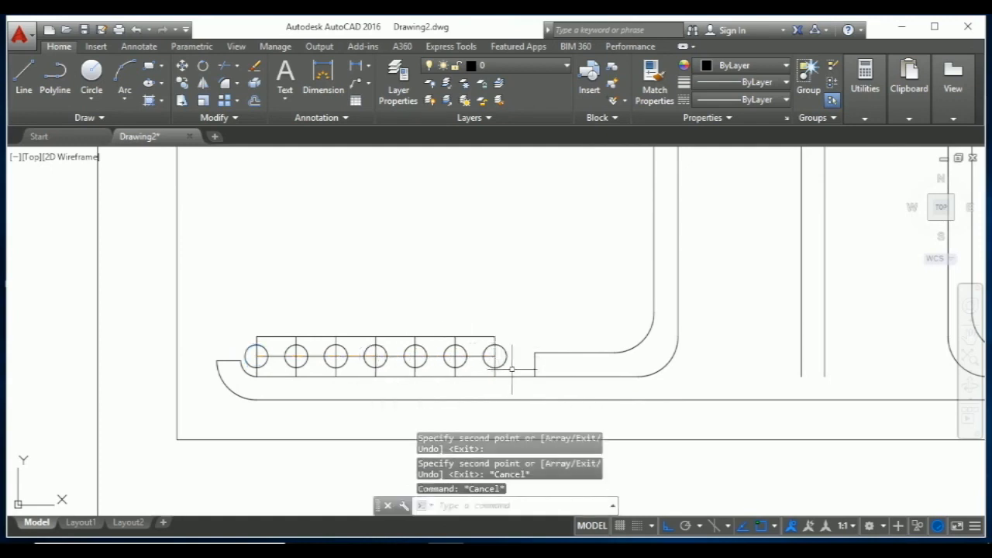
left_click(513, 370)
left_click(248, 334)
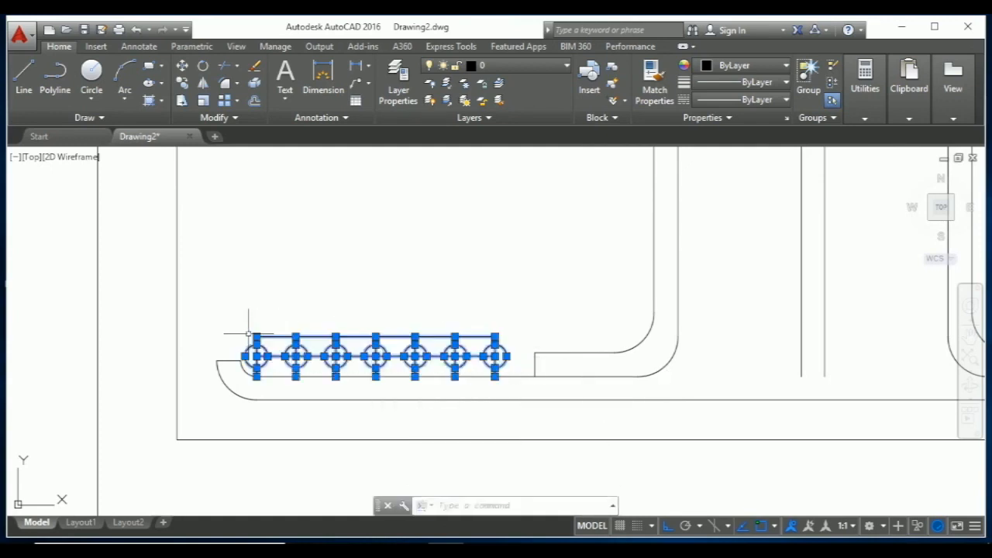
key("Escape")
key("Escape")
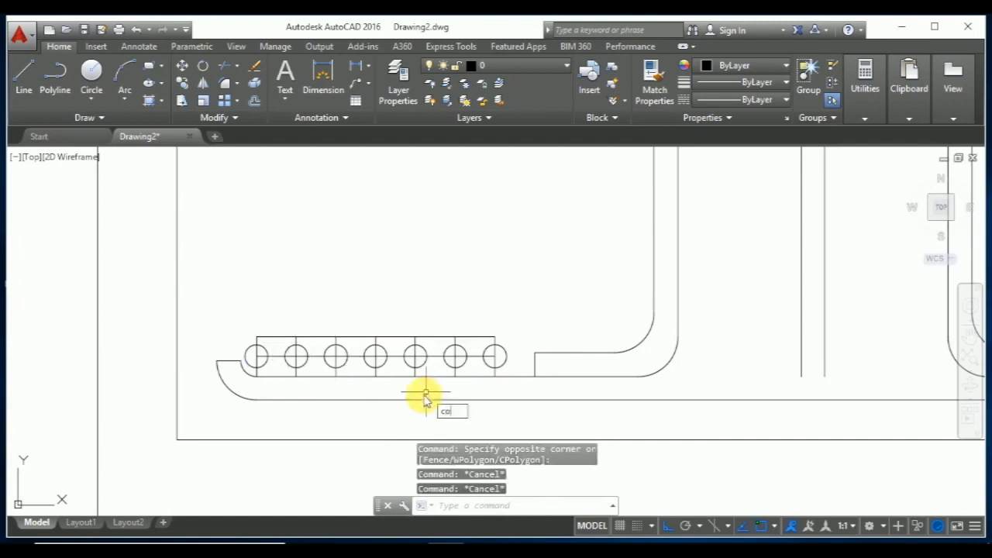
Copy the row of seven circles with its guide lines onto the bottom bar between the right foot and right hook
type("co")
key("Return")
left_click(512, 368)
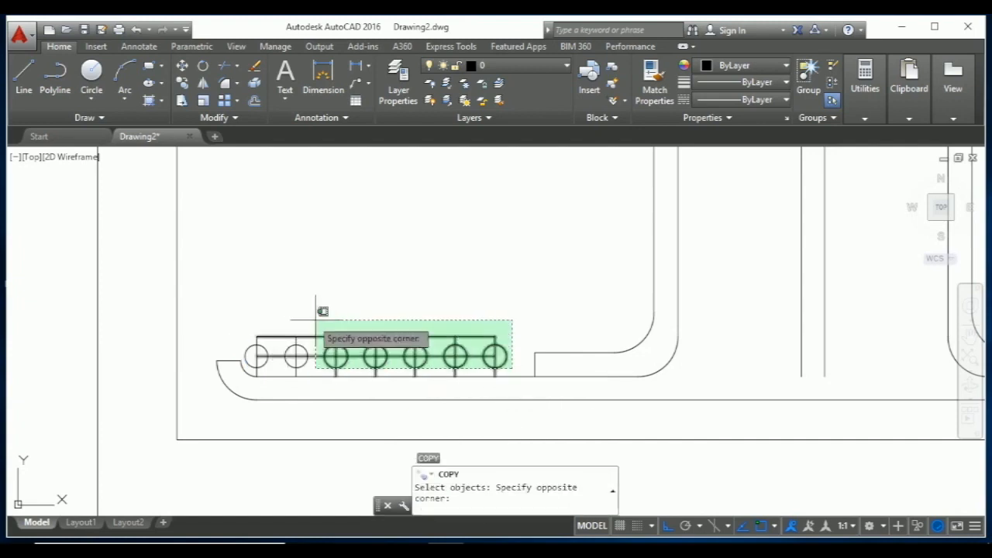
left_click(256, 318)
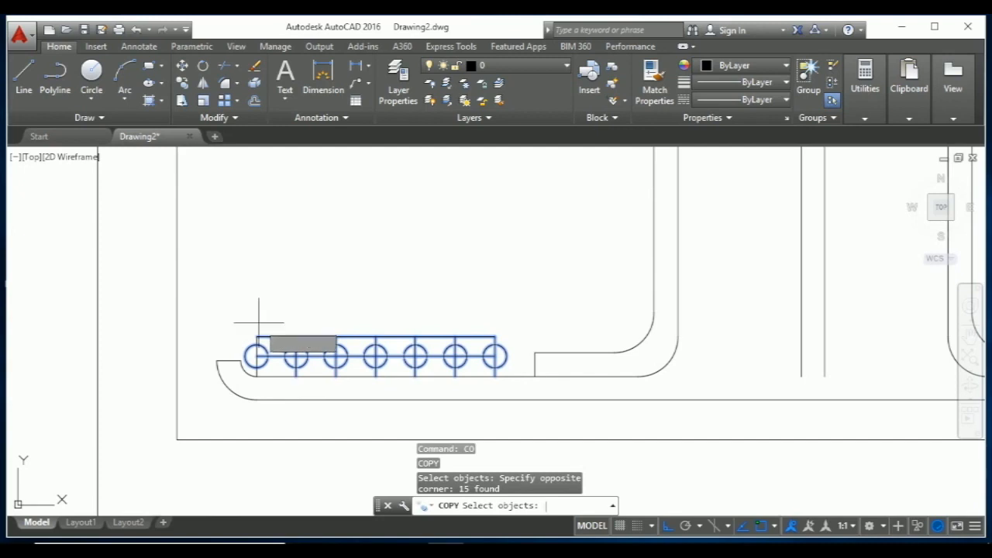
key("Return")
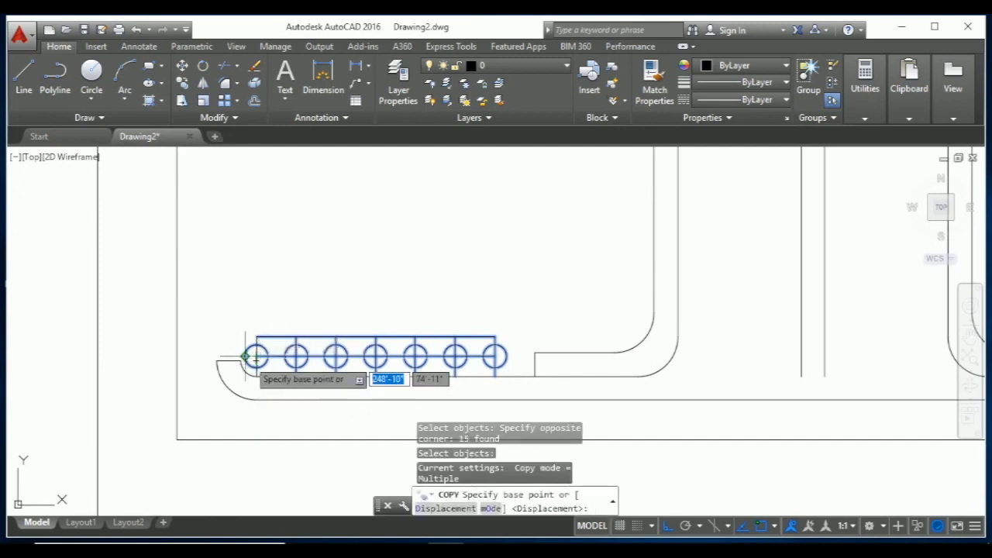
left_click(245, 356)
scroll(232, 358, "down", 5)
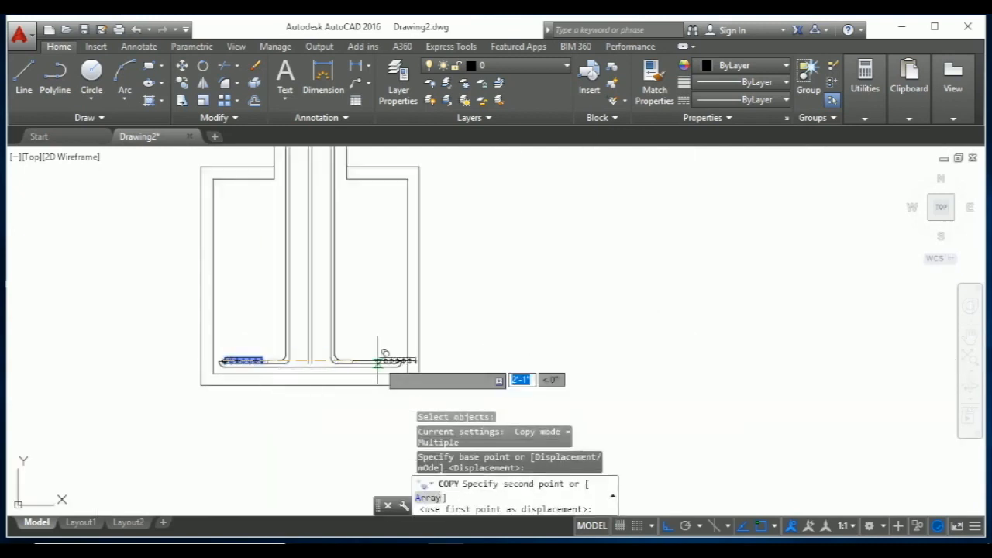
scroll(355, 361, "up", 5)
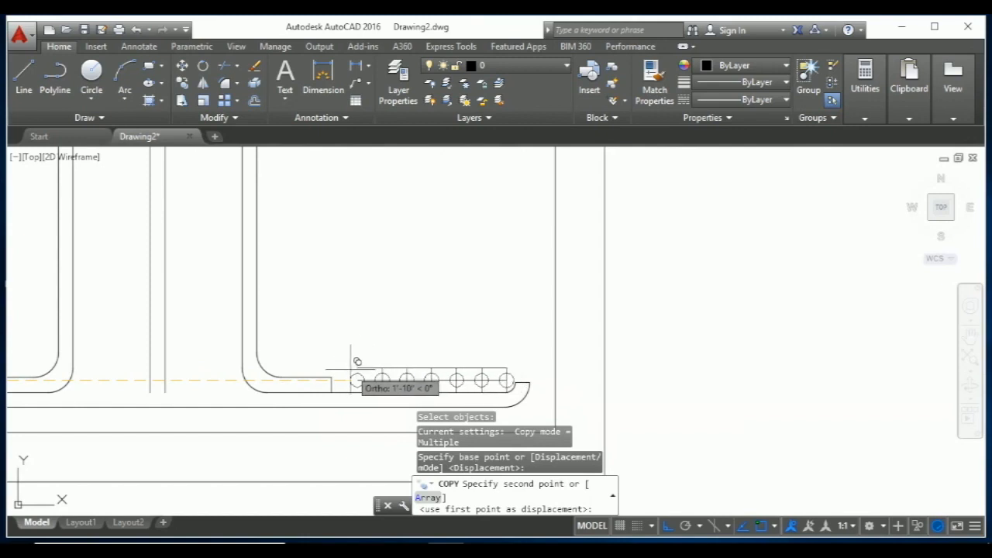
left_click(356, 368)
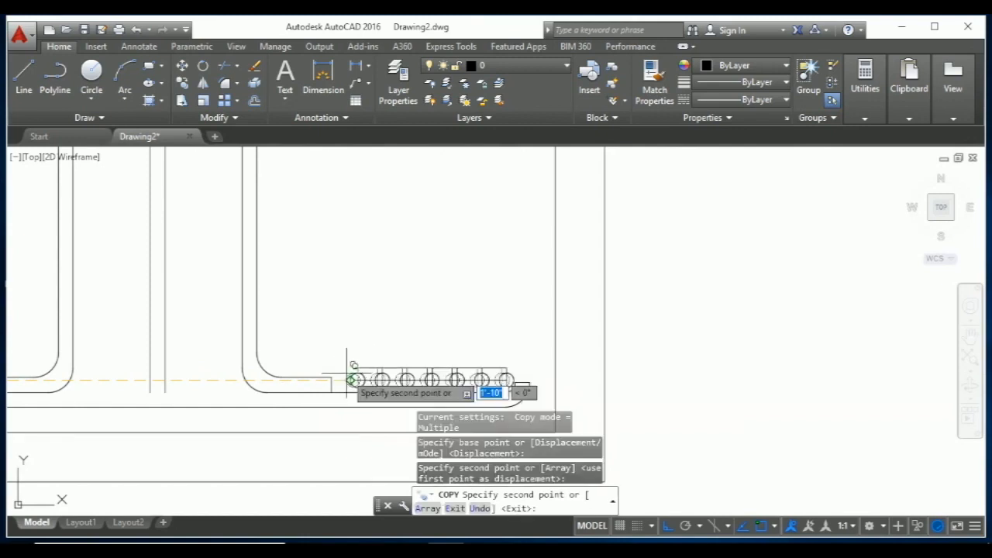
key("Escape")
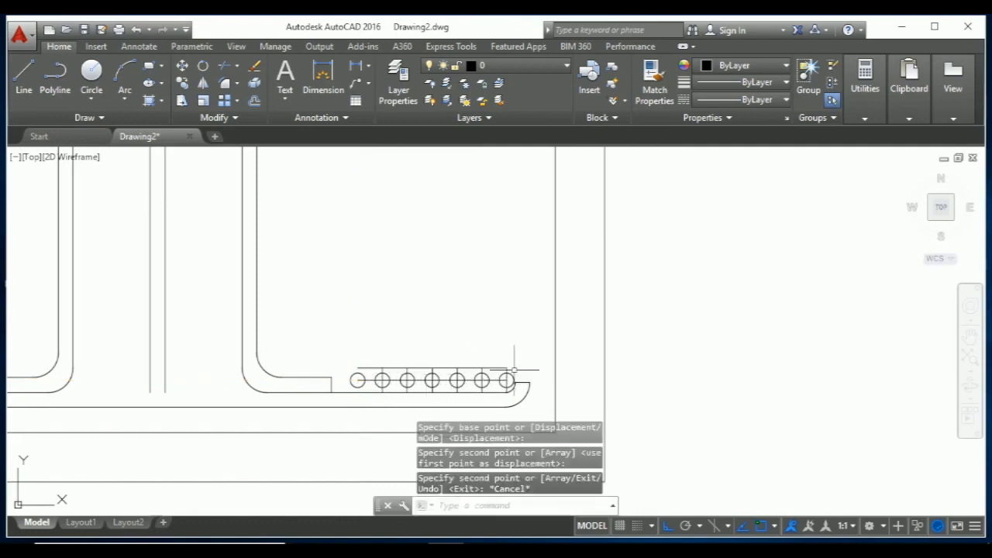
Erase the copied top line, vertical guide lines and horizontal midline from the right row, leaving only its circles
left_click(514, 370)
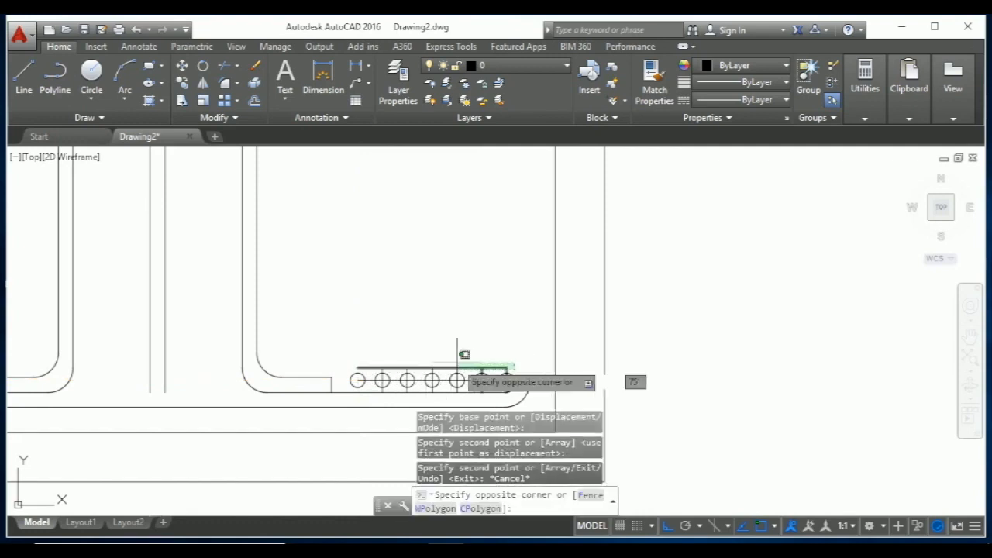
left_click(337, 359)
key("Delete")
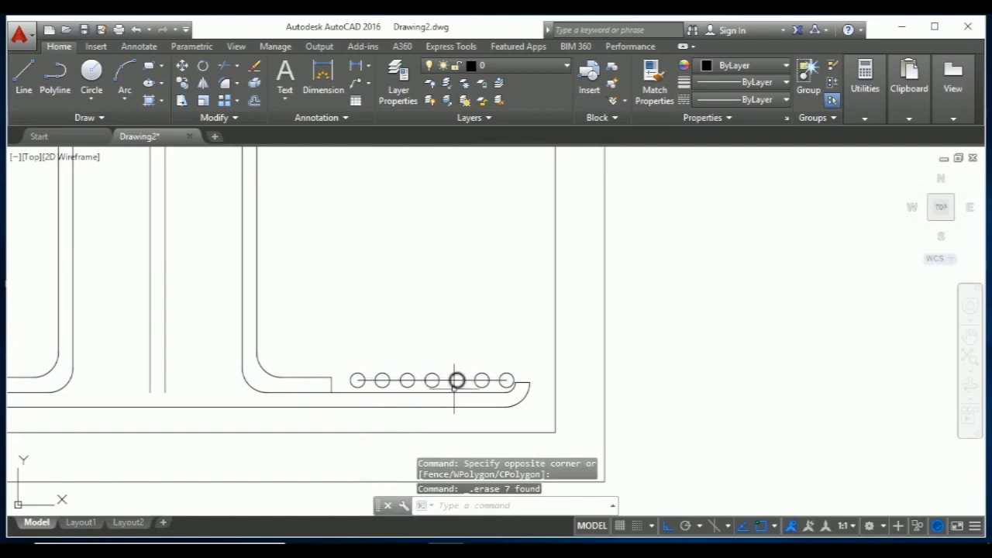
left_click(452, 380)
key("Delete")
scroll(460, 381, "down", 2)
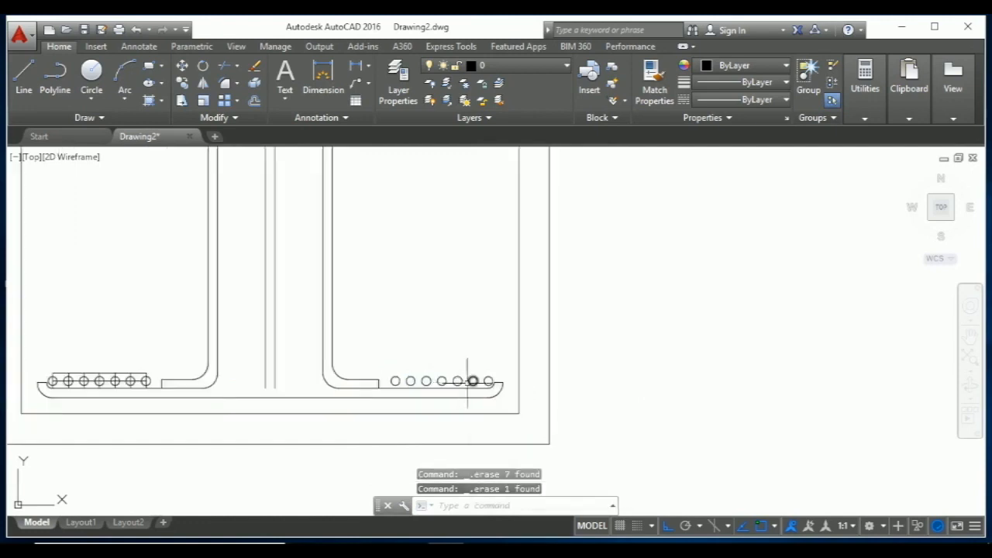
scroll(240, 403, "up", 2)
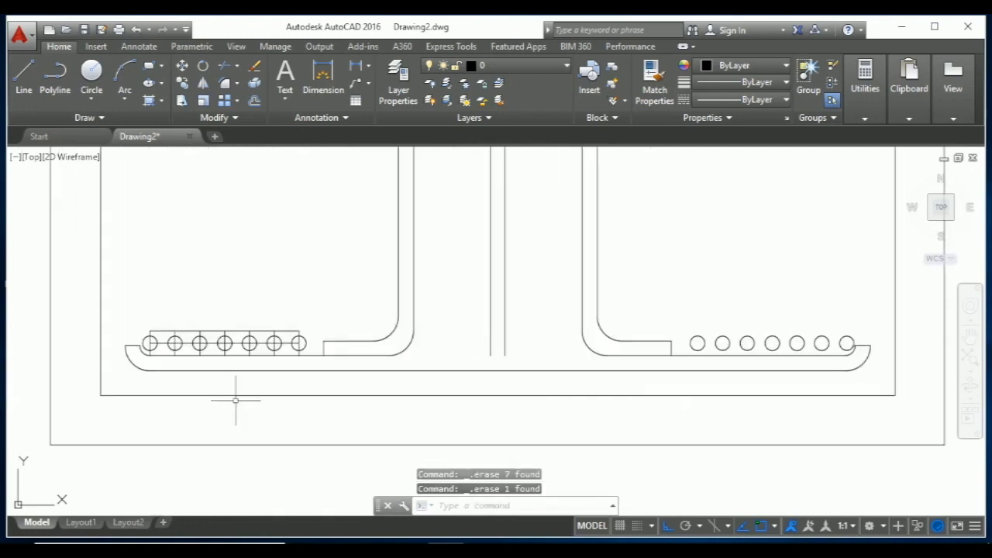
Erase the top line, horizontal midline and vertical guide lines from the left row, leaving only its seven circles
left_click(263, 351)
left_click(263, 323)
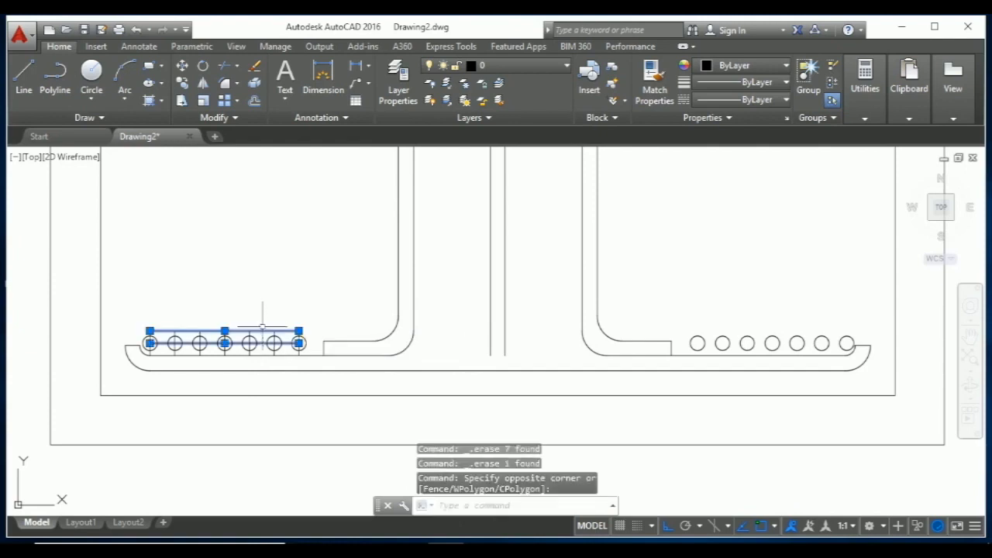
key("Delete")
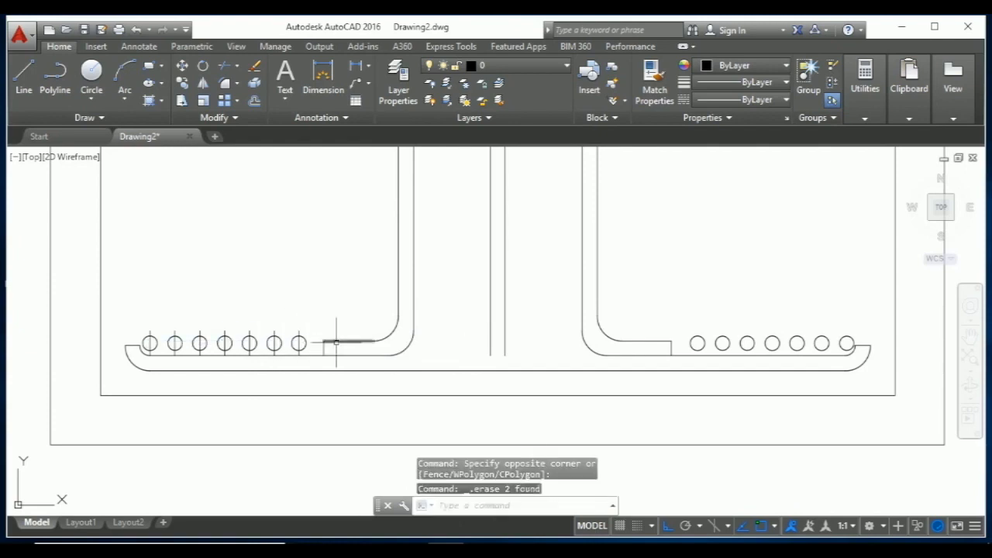
scroll(310, 349, "up", 2)
scroll(323, 315, "down", 2)
left_click(326, 314)
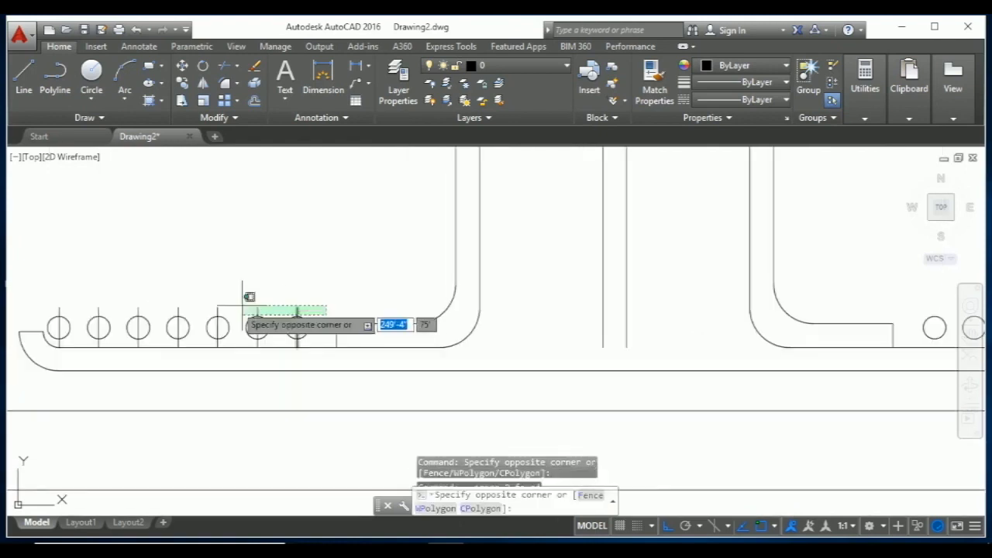
left_click(51, 285)
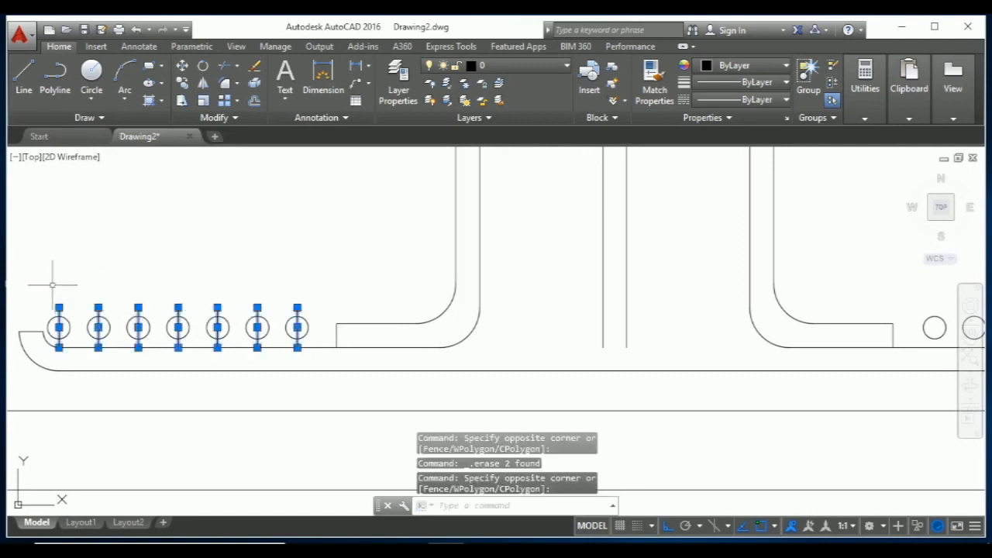
key("Delete")
Move the left row of seven circles diagonally with ortho off so it sits inside the bottom bar, beside the left foot
scroll(93, 288, "down", 2)
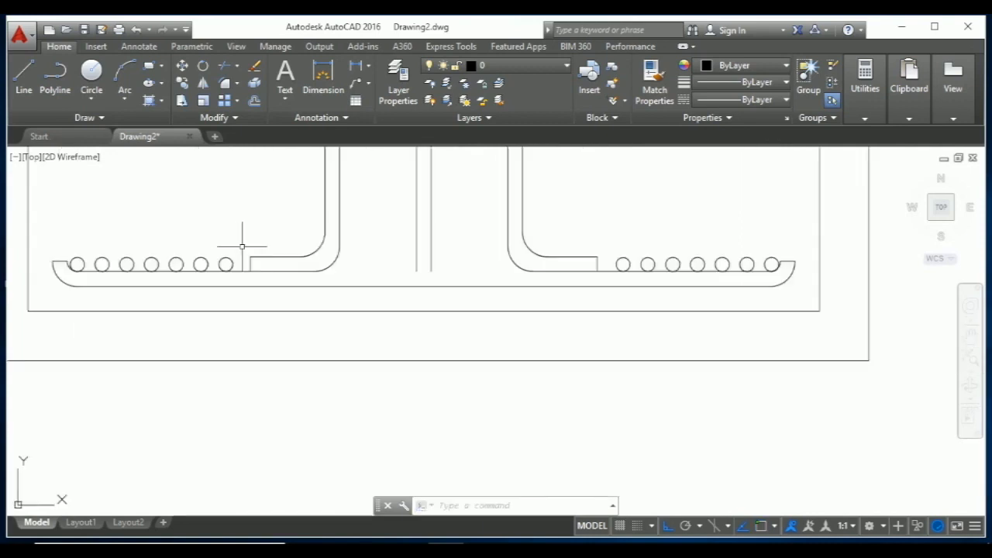
key("Return")
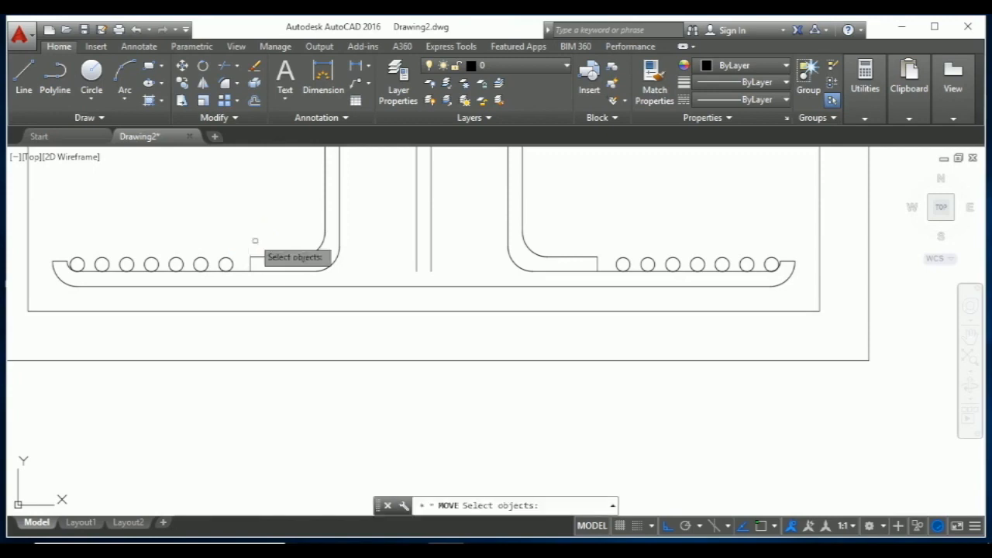
left_click(241, 264)
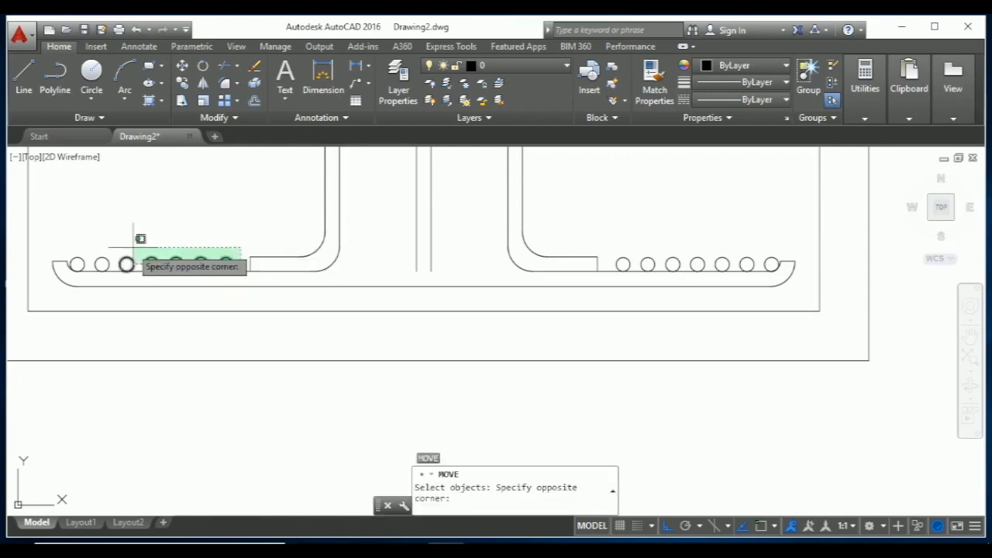
left_click(82, 245)
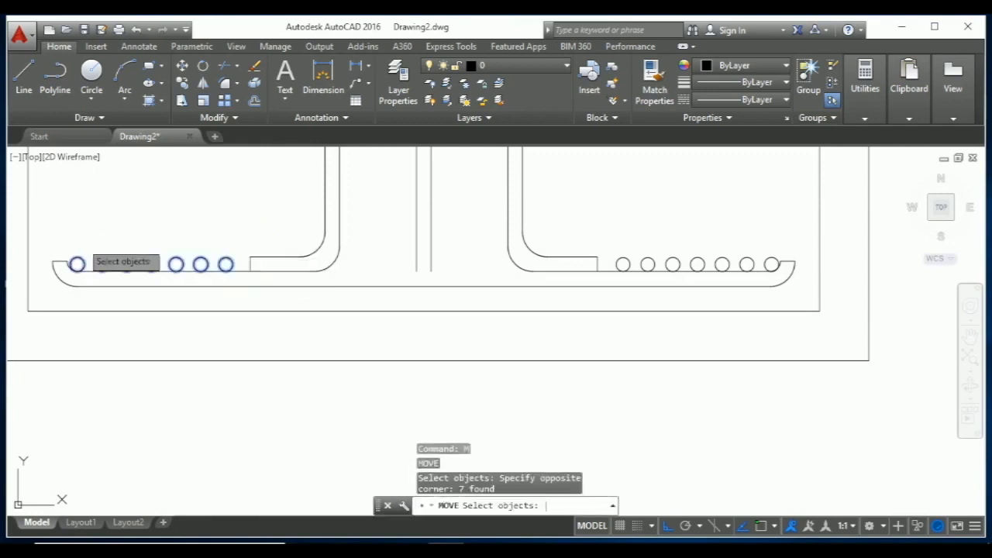
key("Return")
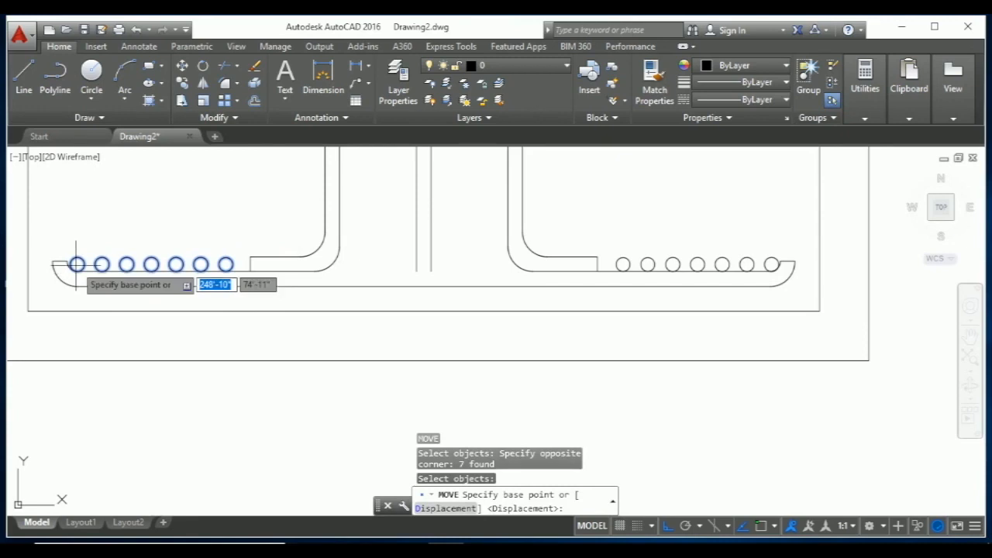
left_click(76, 265)
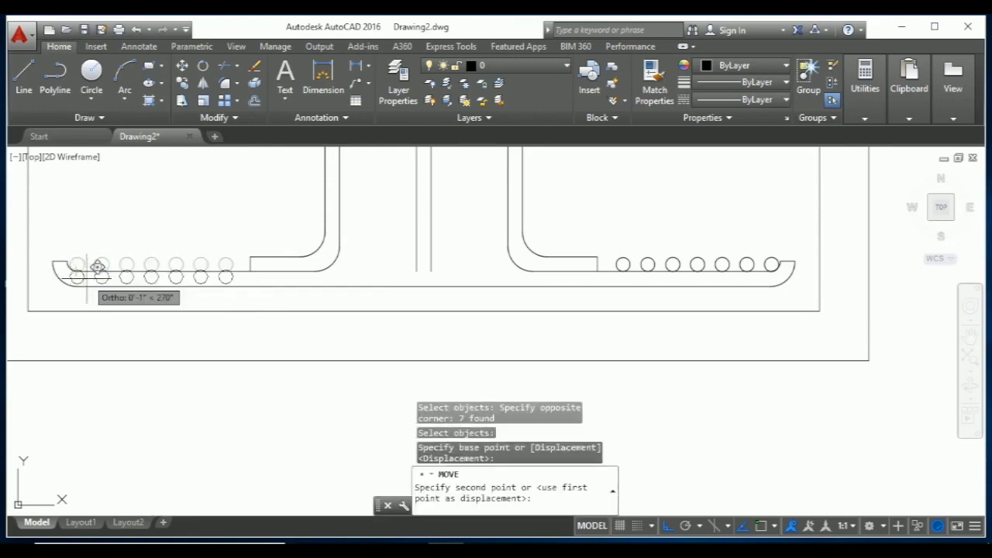
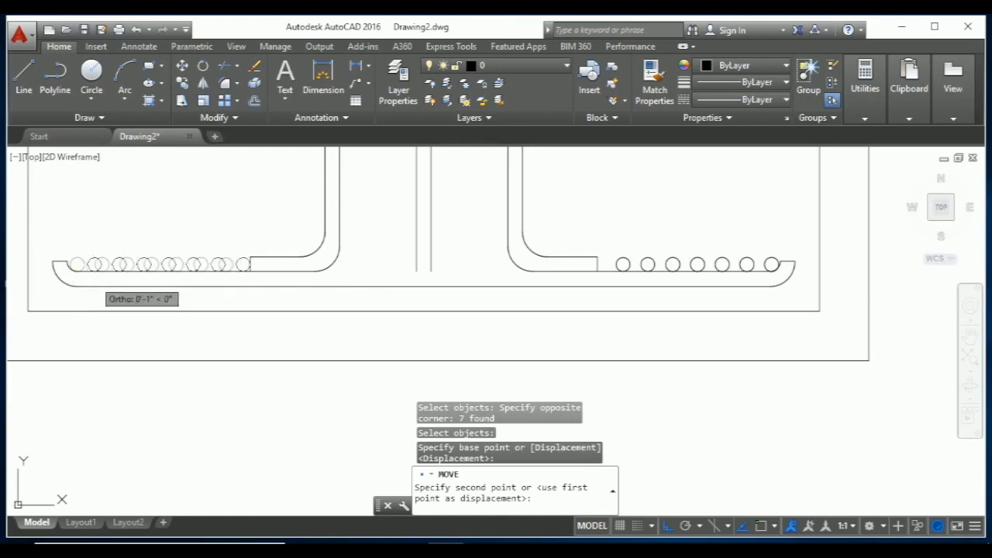
key("F8")
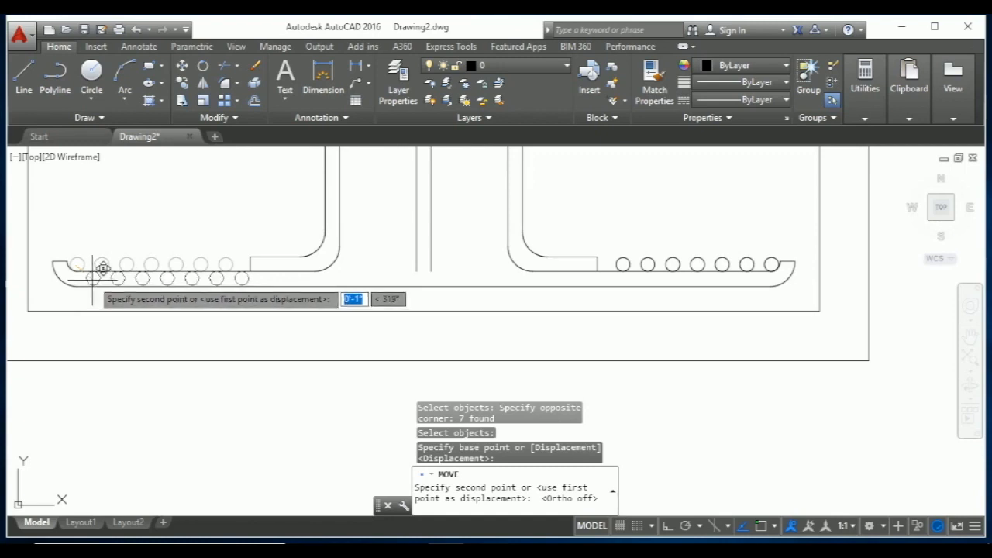
left_click(94, 278)
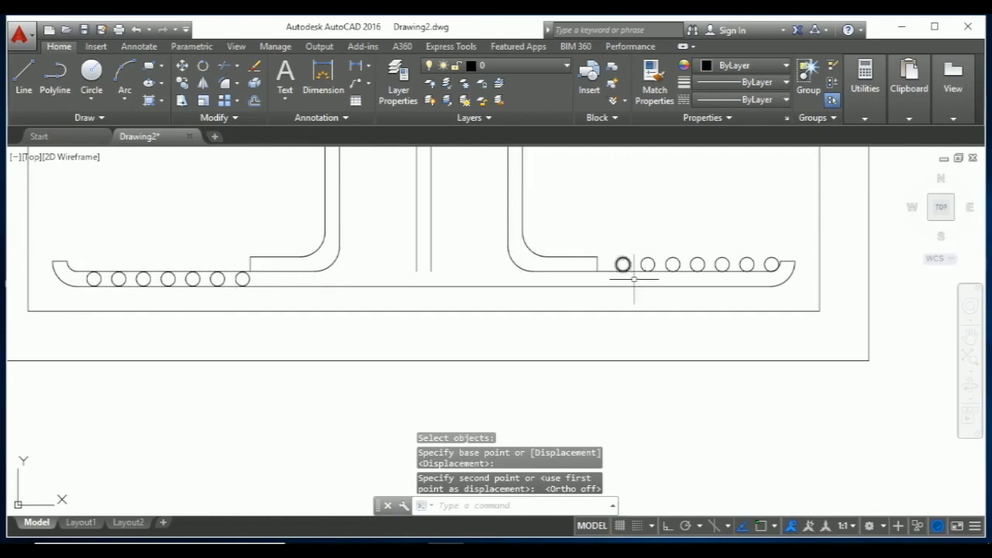
Move the right row of seven circles down and toward the right foot so it sits inside the bottom bar
key("space")
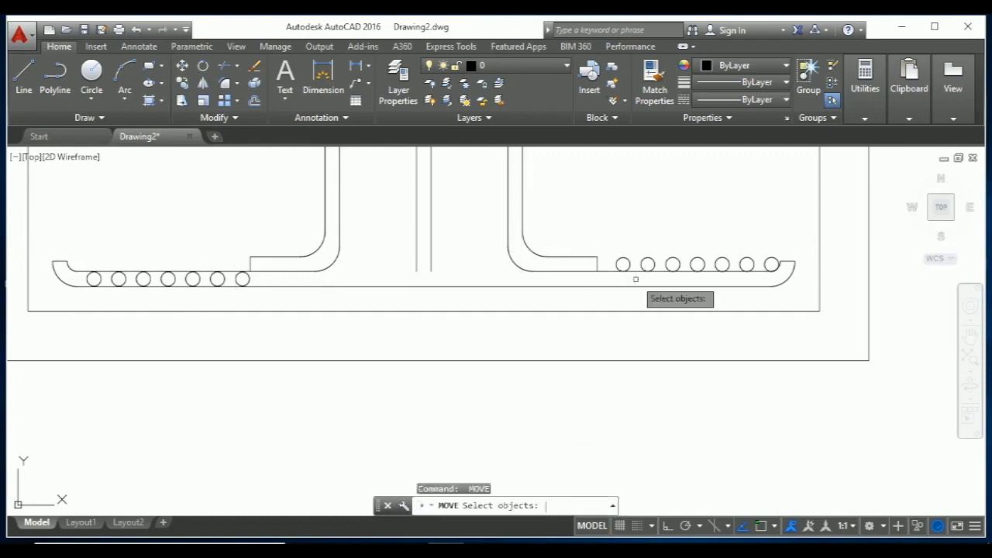
left_click(786, 252)
left_click(620, 256)
key("space")
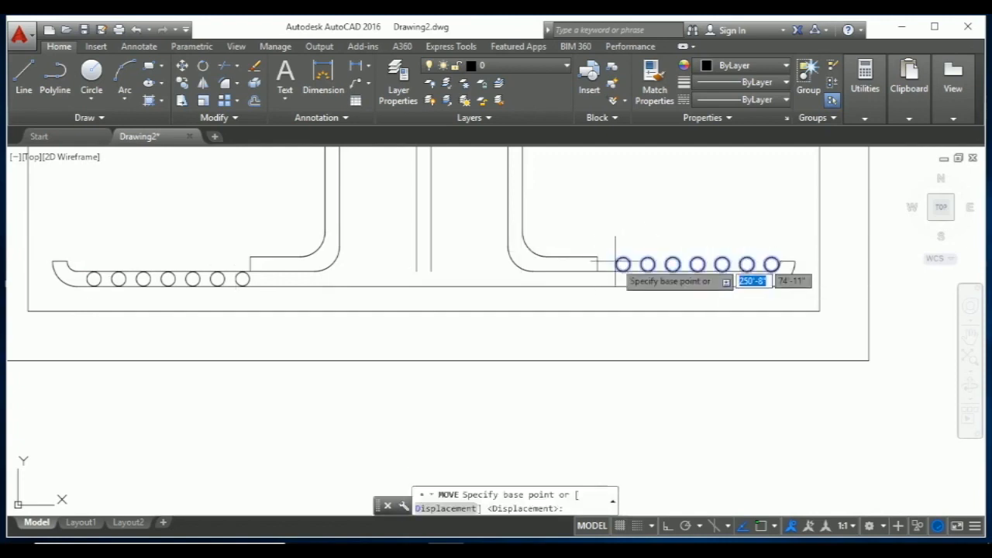
left_click(625, 253)
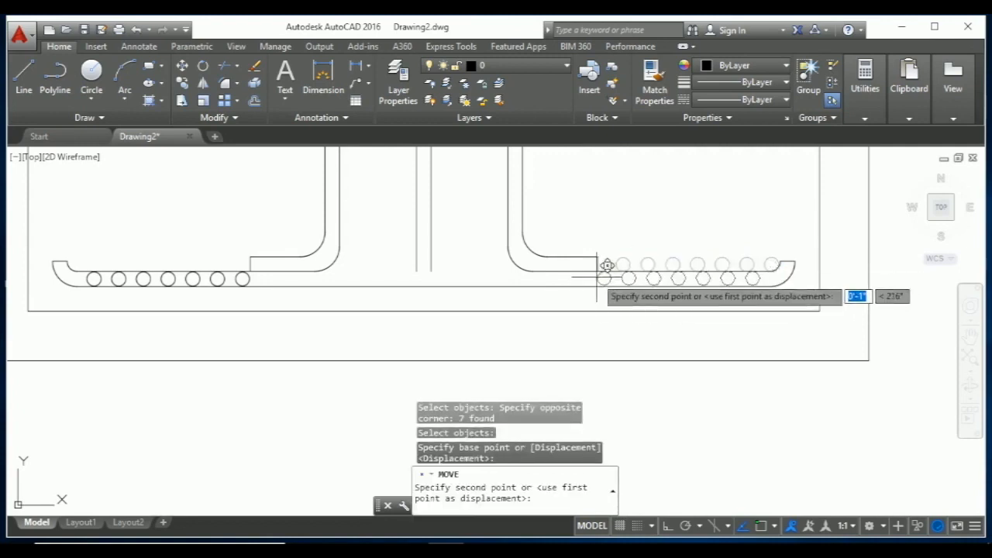
left_click(603, 278)
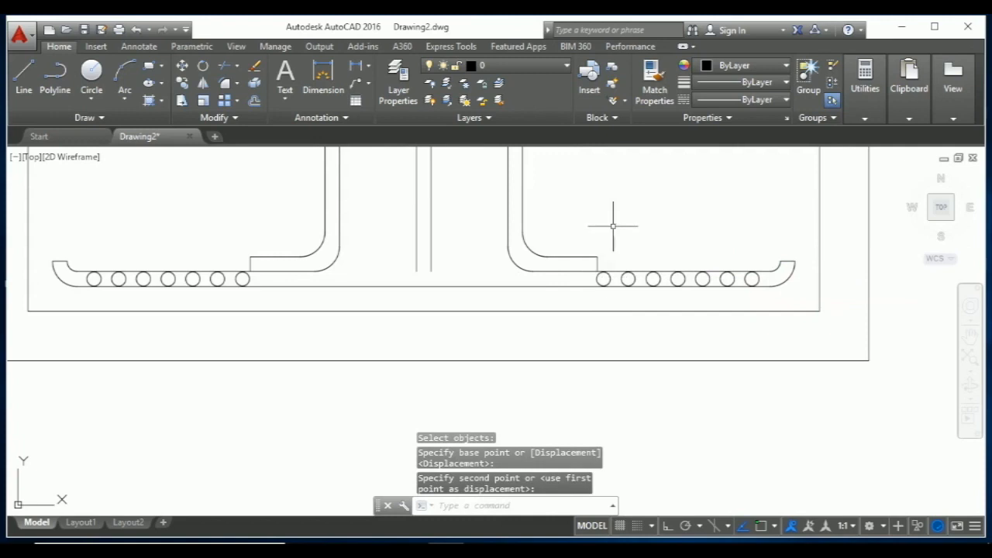
With object snap on, try a 1" vertical line up from the left hook's outer end, and erase it
scroll(682, 311, "down", 4)
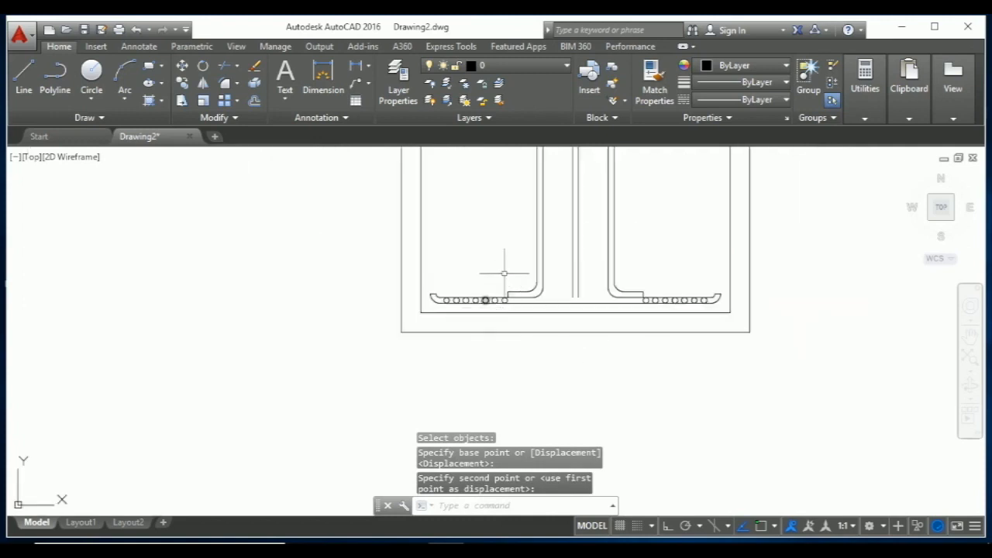
scroll(418, 273, "up", 5)
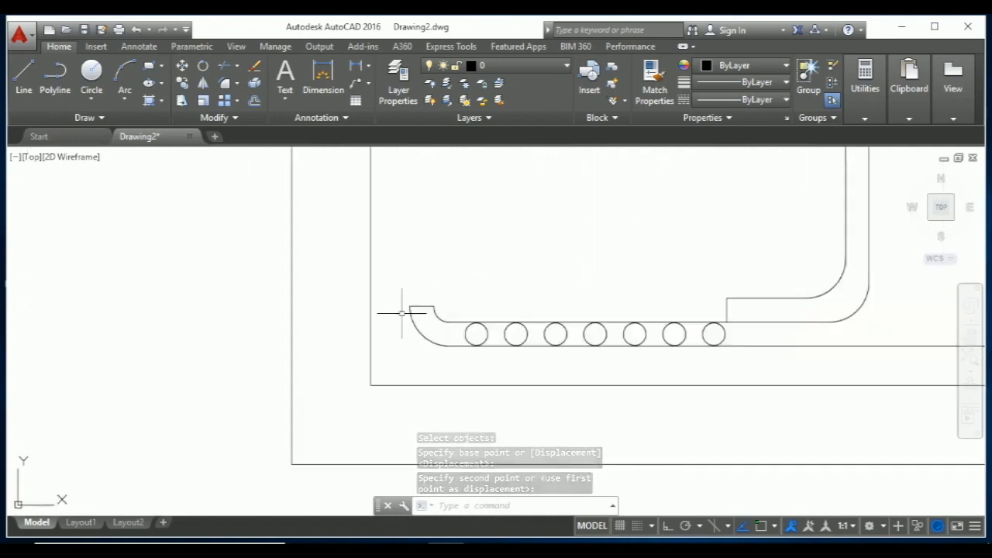
key("Escape")
key("Escape")
key("Escape")
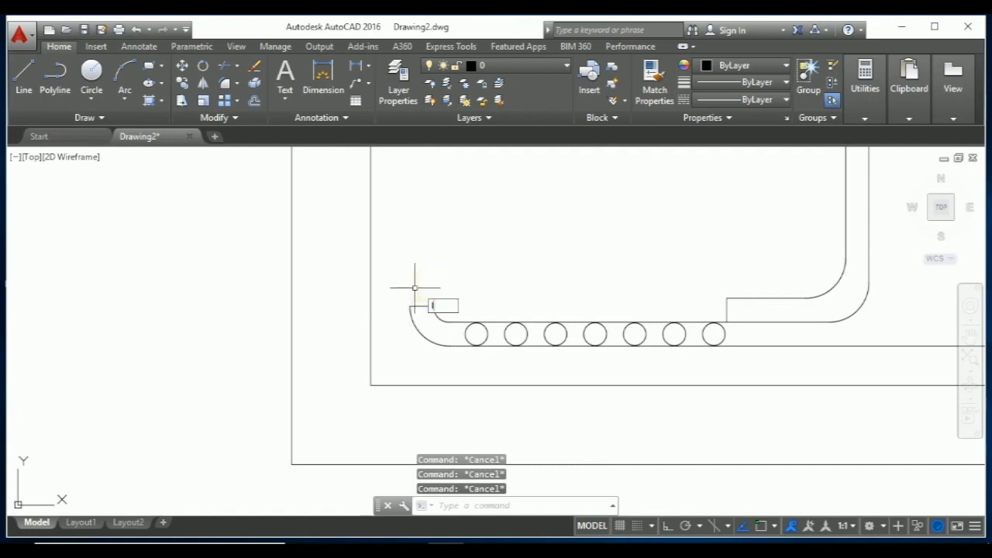
key("Return")
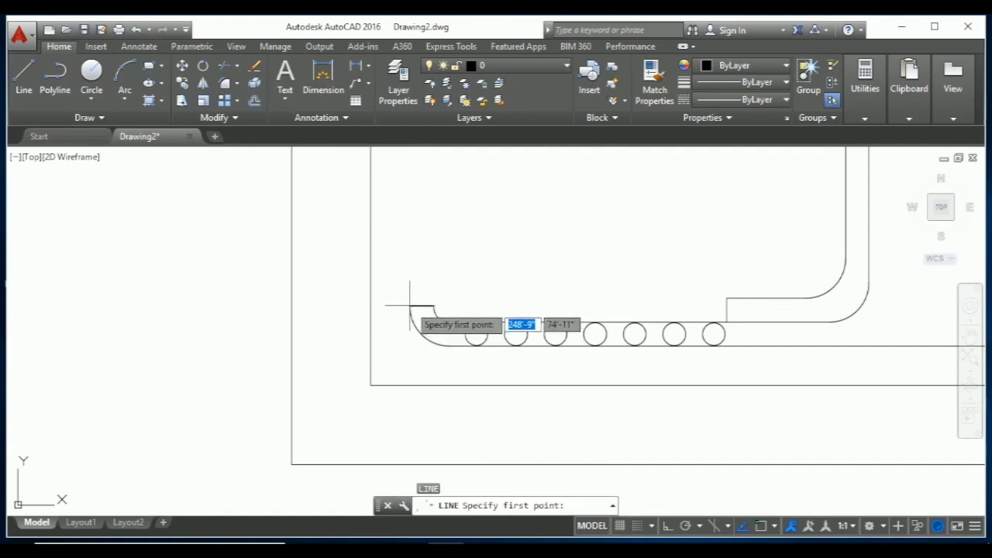
key("F3")
left_click(411, 307)
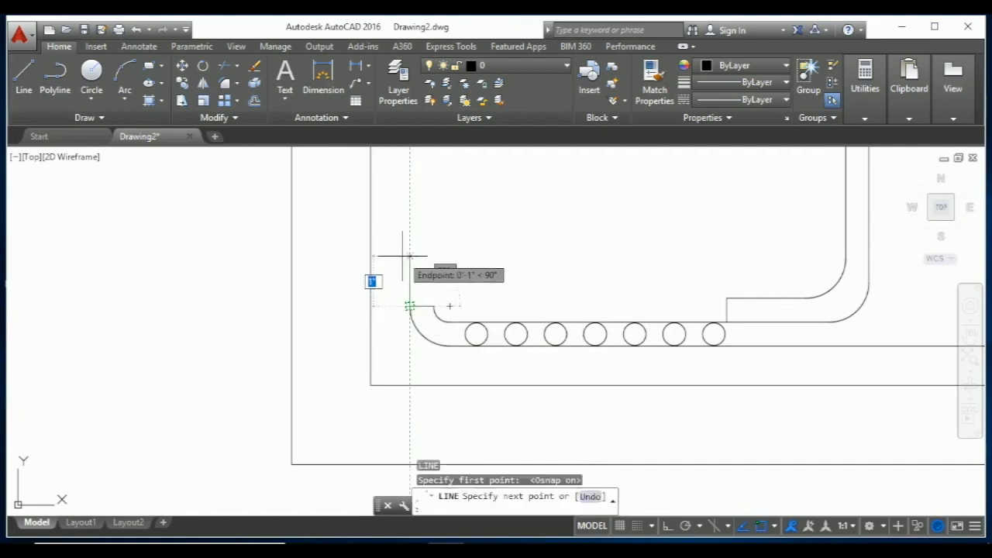
type("1")
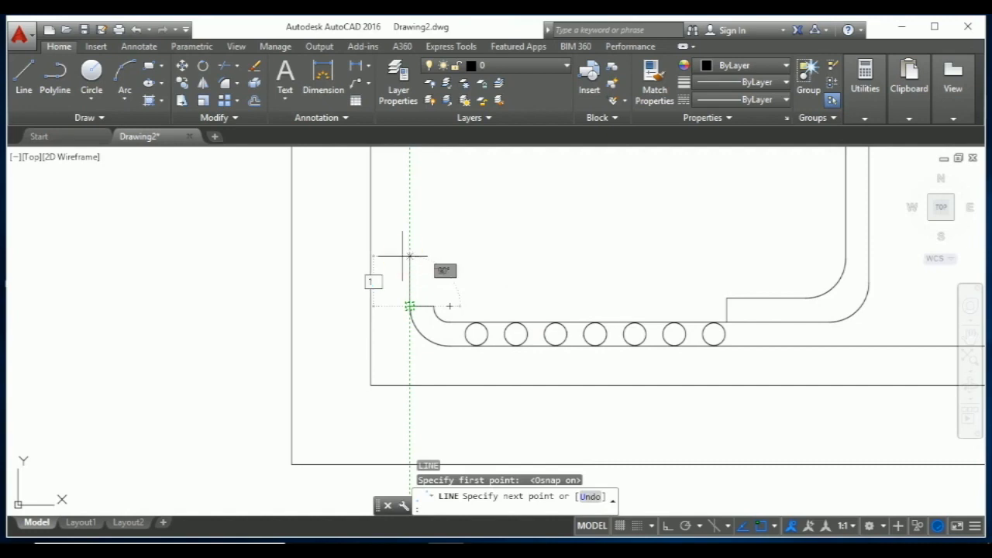
key("Return")
key("Escape")
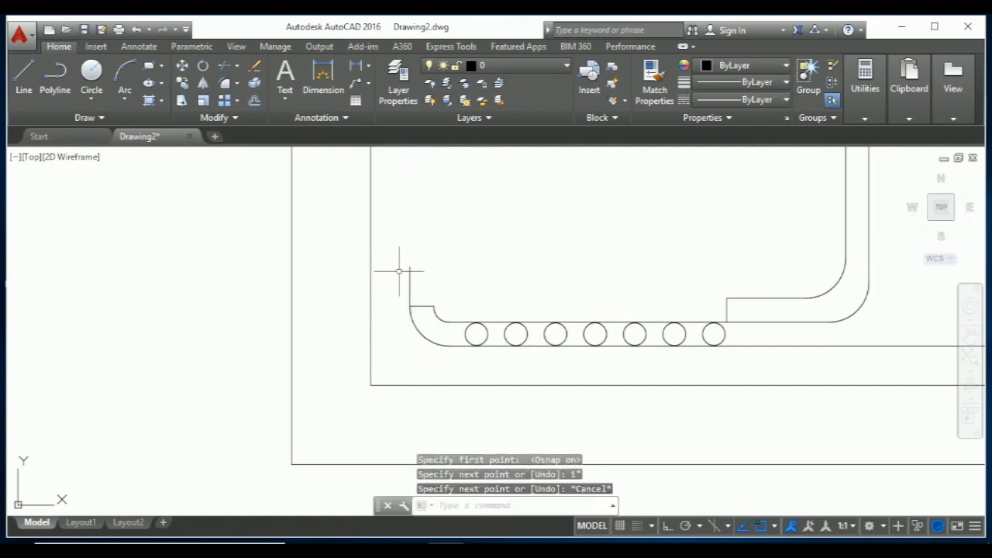
left_click(410, 281)
key("Delete")
Draw two 1" vertical lines upward in ortho mode from the outer and inner ends of the left hook
type("l")
key("Return")
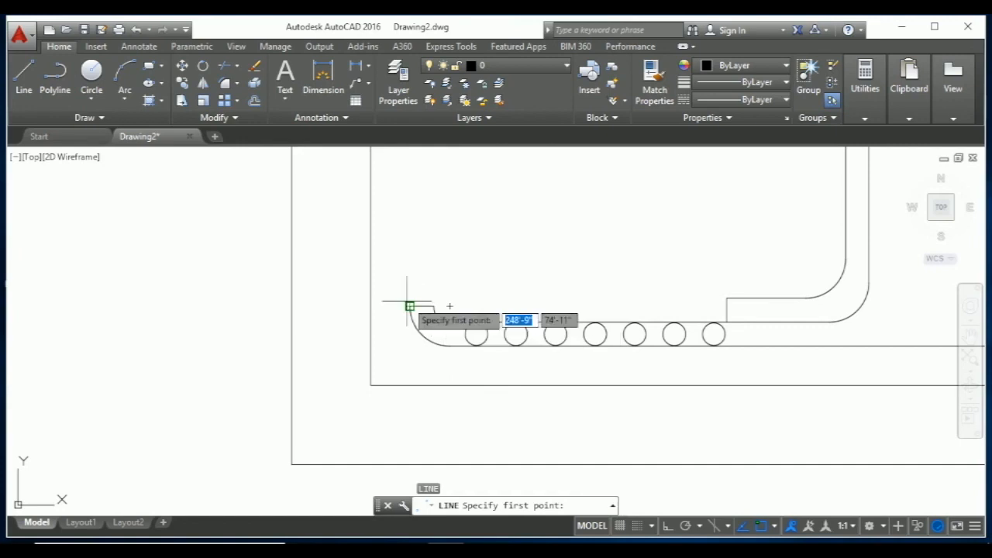
left_click(411, 306)
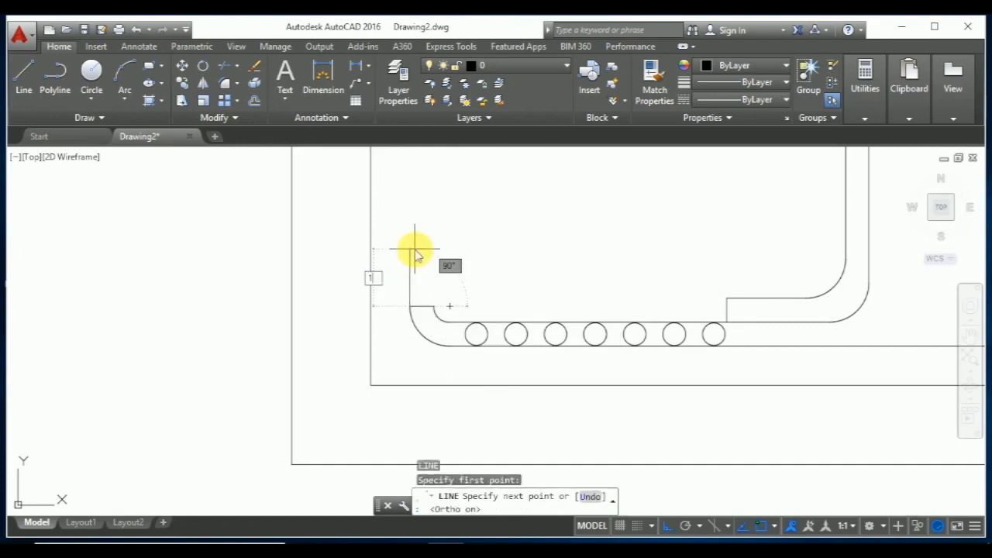
type("1")
key("Return")
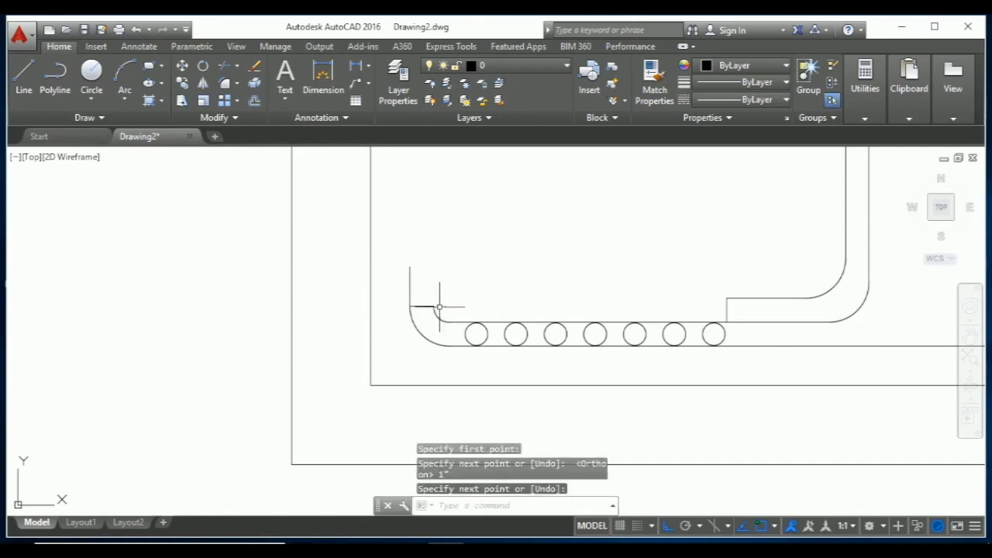
key("Return")
key("Return")
left_click(434, 306)
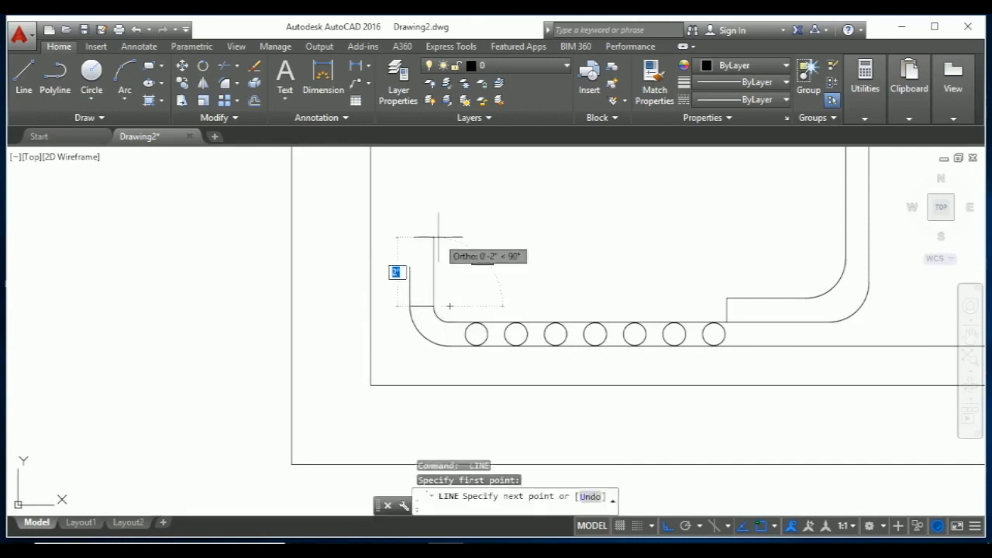
type("1")
key("Return")
Draw a 1" vertical line upward from the outer end of the right hook
scroll(259, 220, "down", 5)
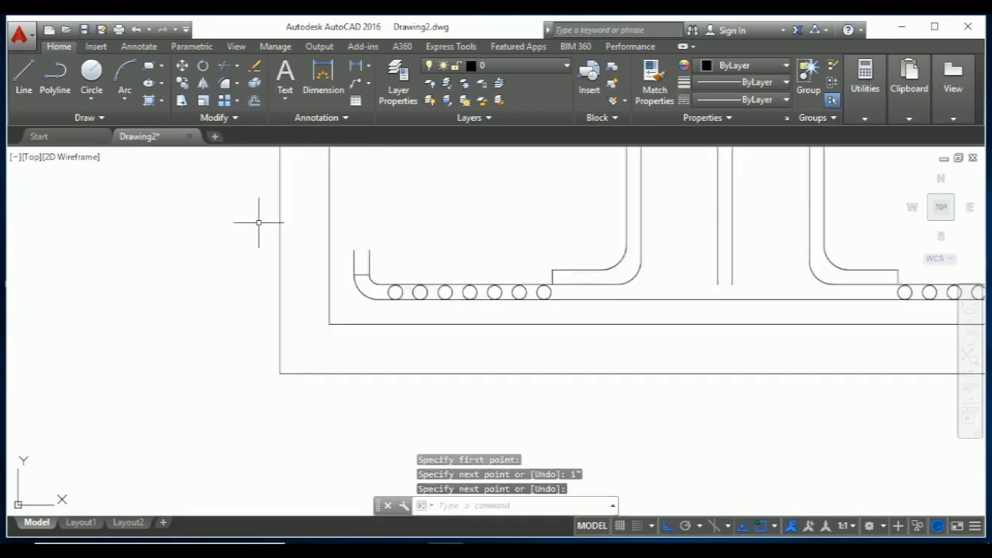
scroll(592, 247, "up", 5)
key("Return")
key("Return")
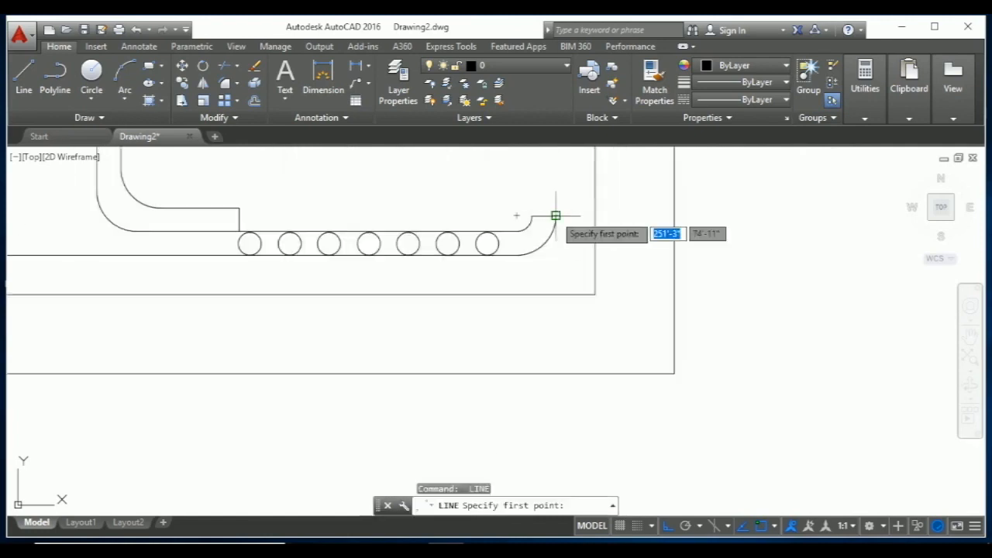
left_click(544, 215)
type("1")
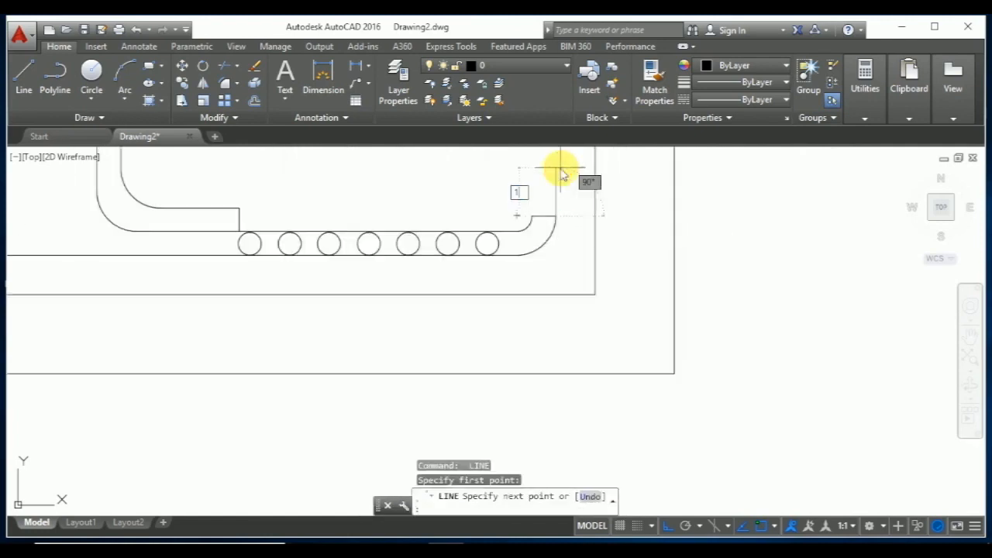
key("Return")
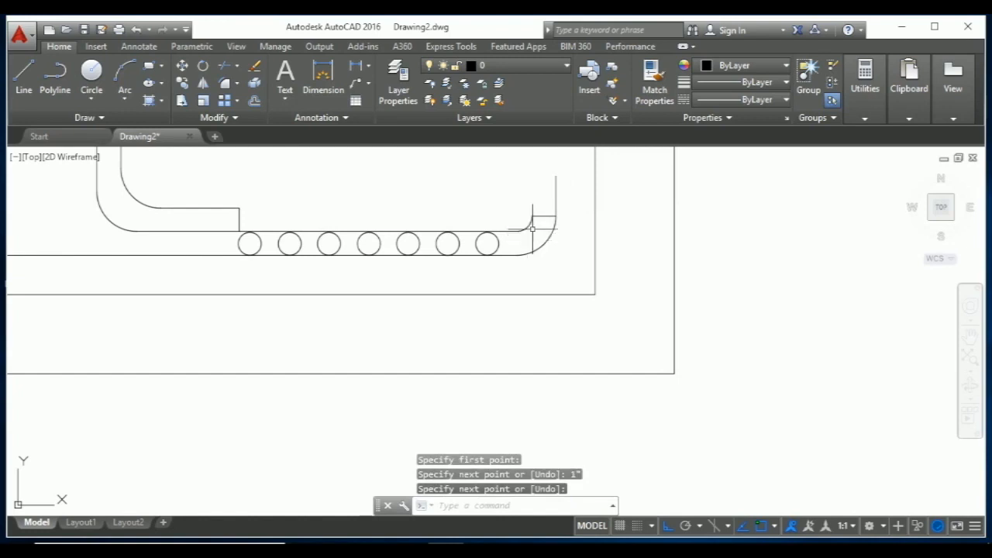
Draw a 1" vertical line up from the right hook's inner end and close it across to the top of the outer line
type("l")
key("Return")
left_click(531, 215)
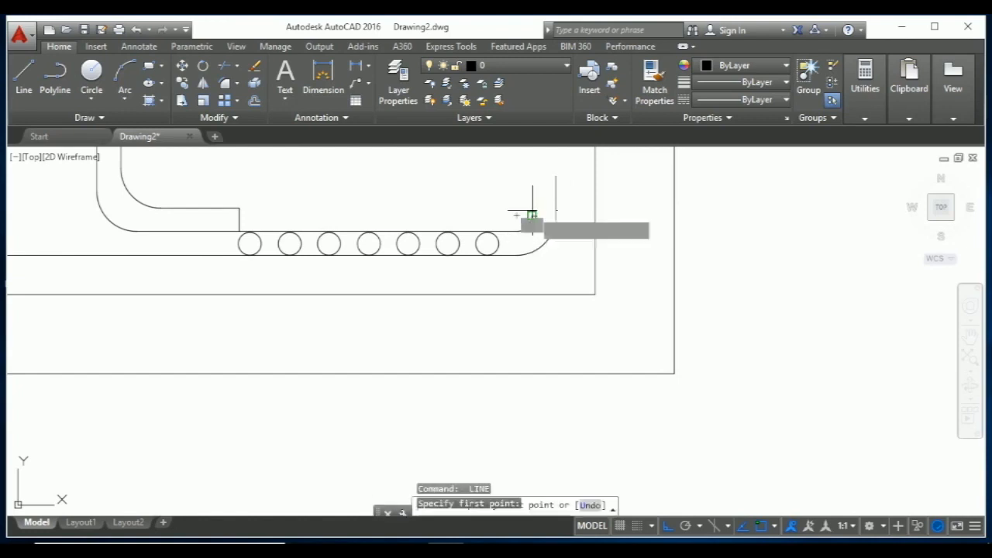
left_click(530, 156)
type("1\"")
key("Return")
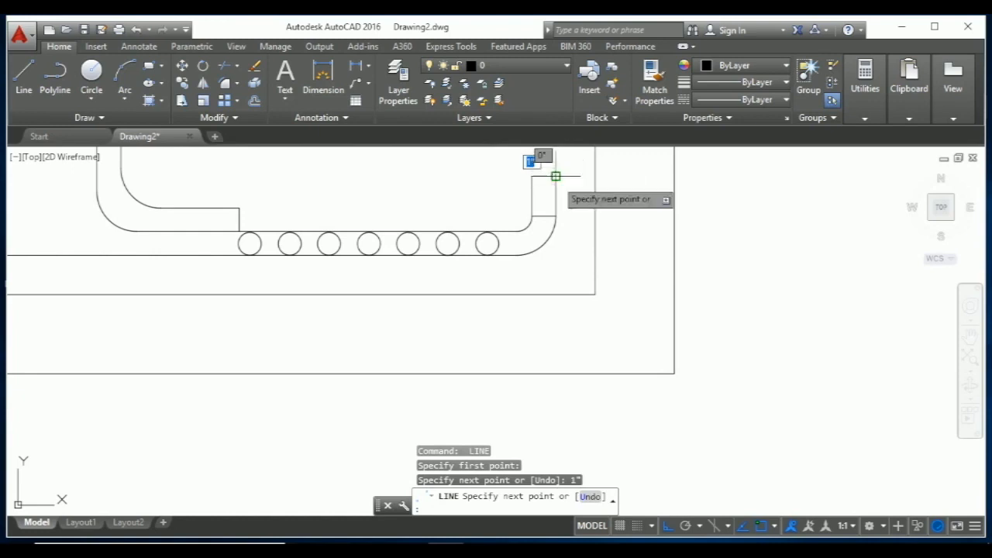
left_click(555, 172)
key("Return")
scroll(578, 195, "down", 3)
scroll(80, 179, "up", 4)
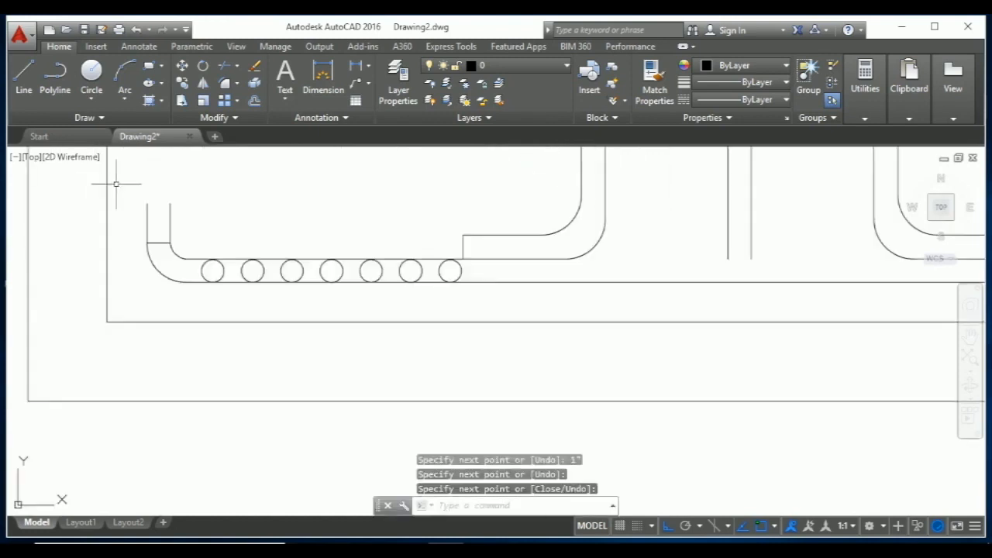
Close the extended left hook with a horizontal line across its top and erase the cross line at its former end
key("Return")
left_click(147, 243)
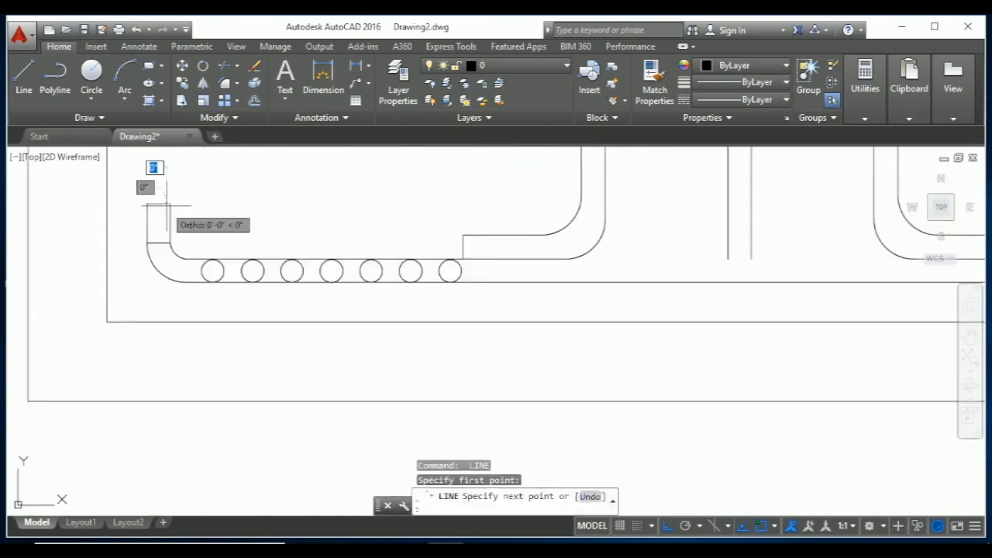
left_click(170, 203)
key("Escape")
left_click(165, 243)
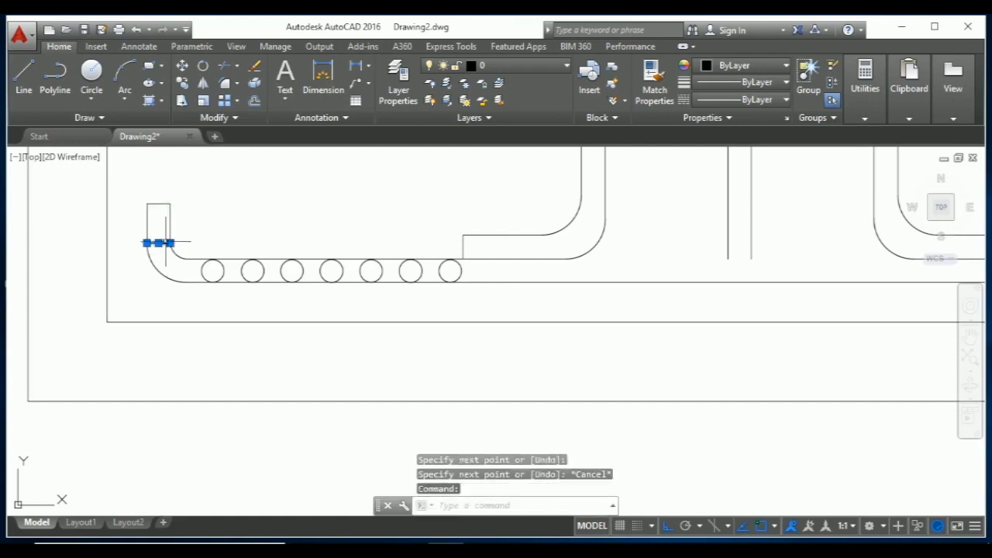
key("Delete")
Copy the left row of seven circles and paste it twice, end to end, to fill the middle of the bottom bar
scroll(125, 171, "down", 4)
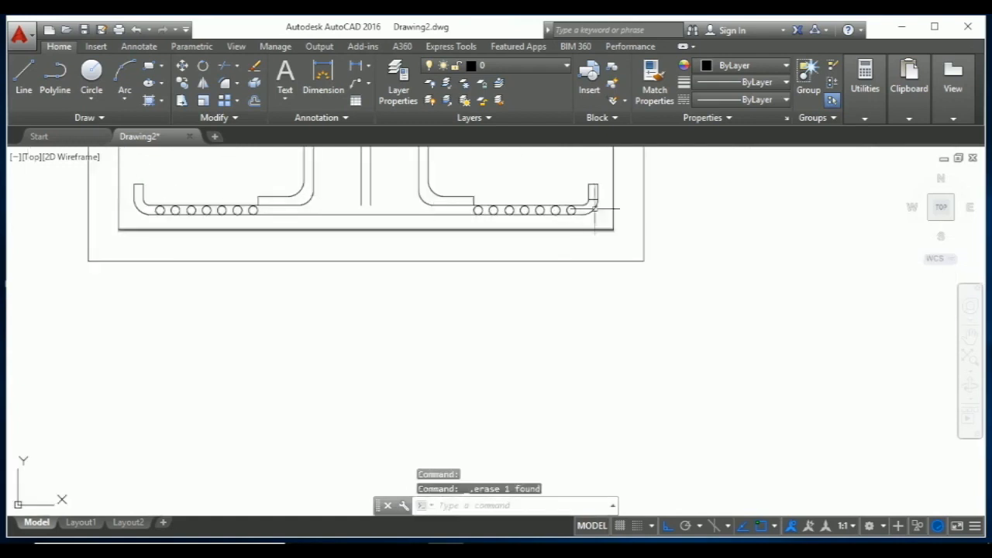
scroll(599, 198, "up", 4)
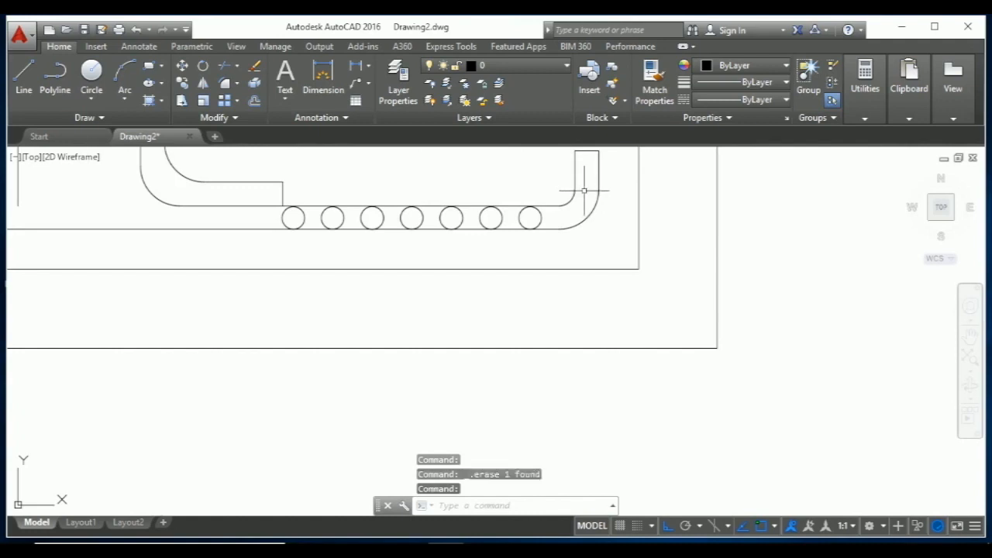
scroll(615, 225, "down", 6)
scroll(519, 237, "up", 6)
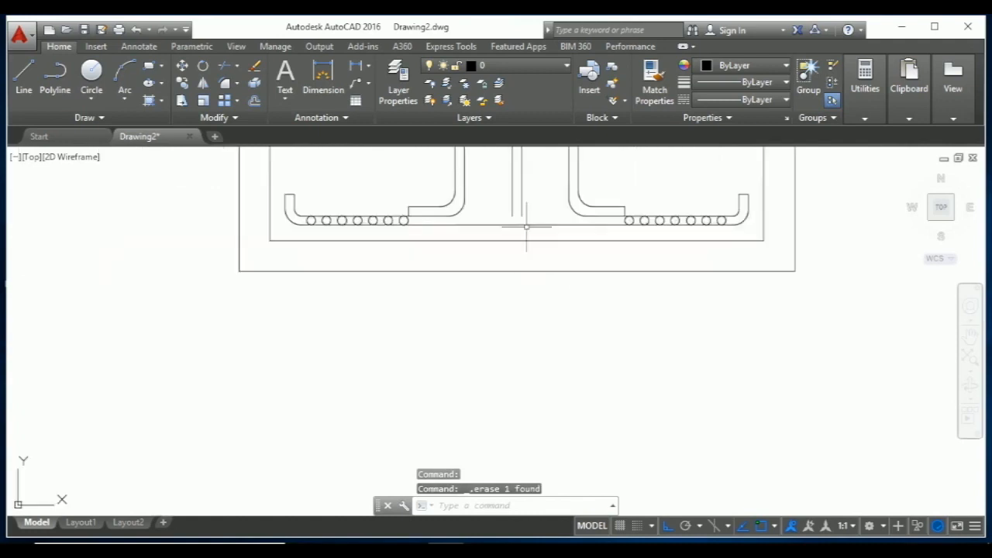
scroll(526, 221, "down", 1)
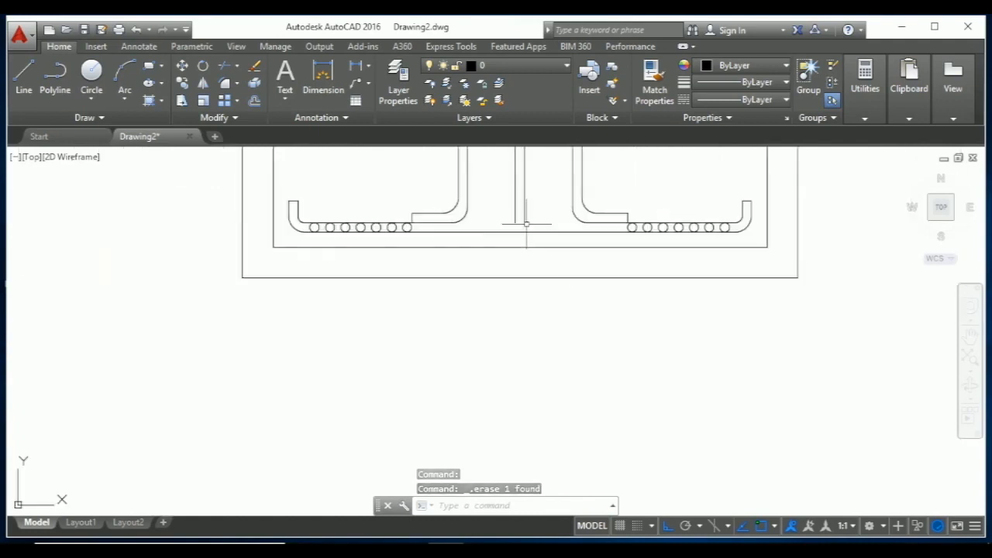
scroll(443, 225, "up", 2)
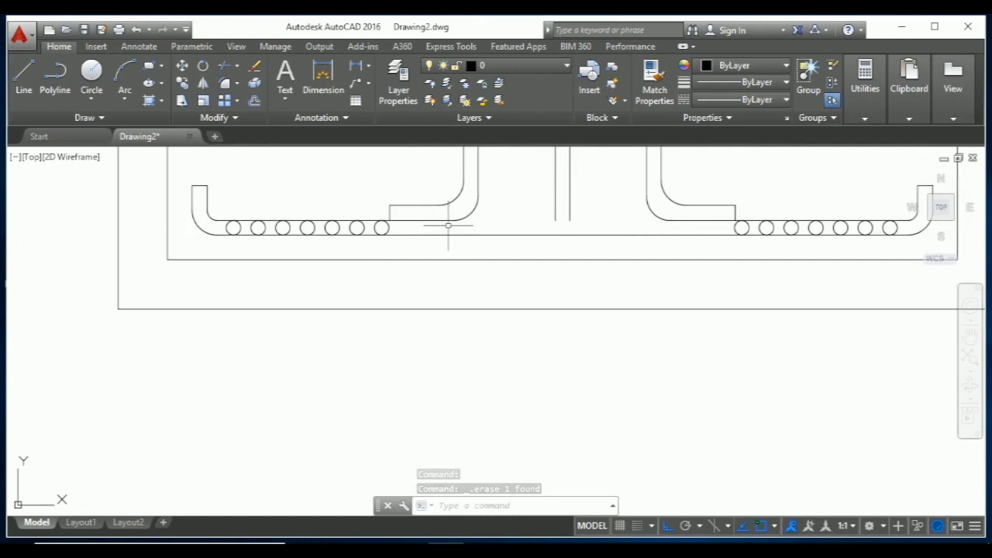
left_click(396, 228)
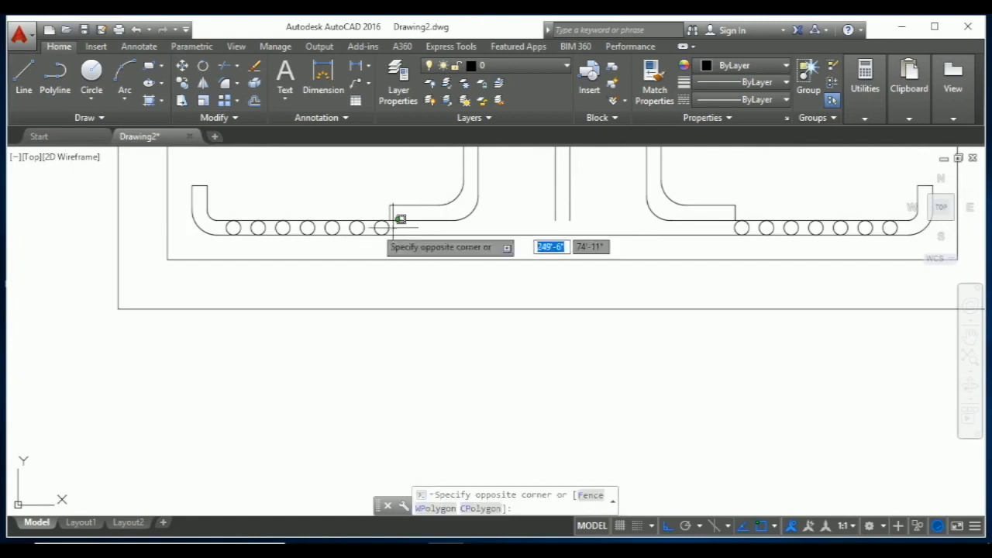
left_click(226, 230)
left_click(227, 220)
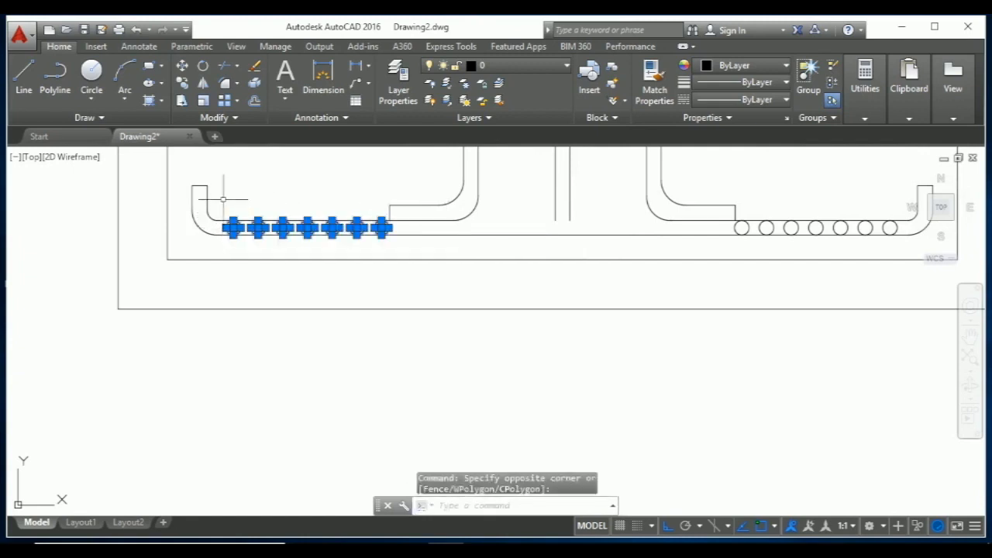
key("ctrl+c")
key("ctrl+v")
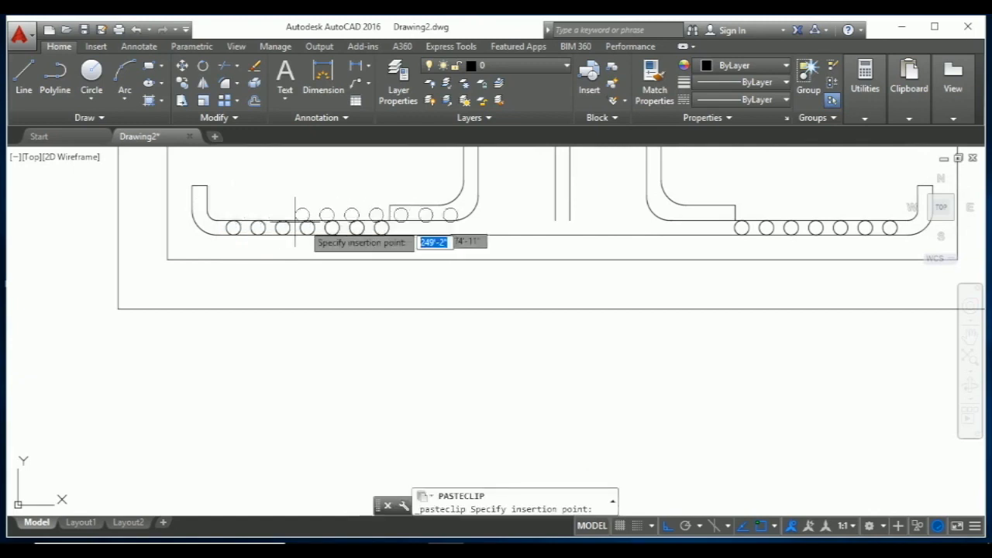
left_click(398, 234)
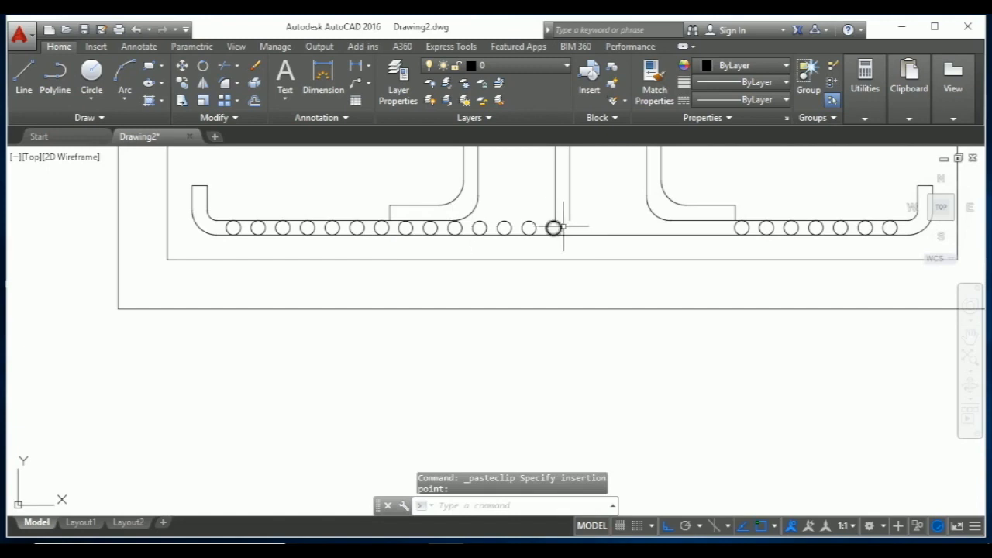
key("ctrl+v")
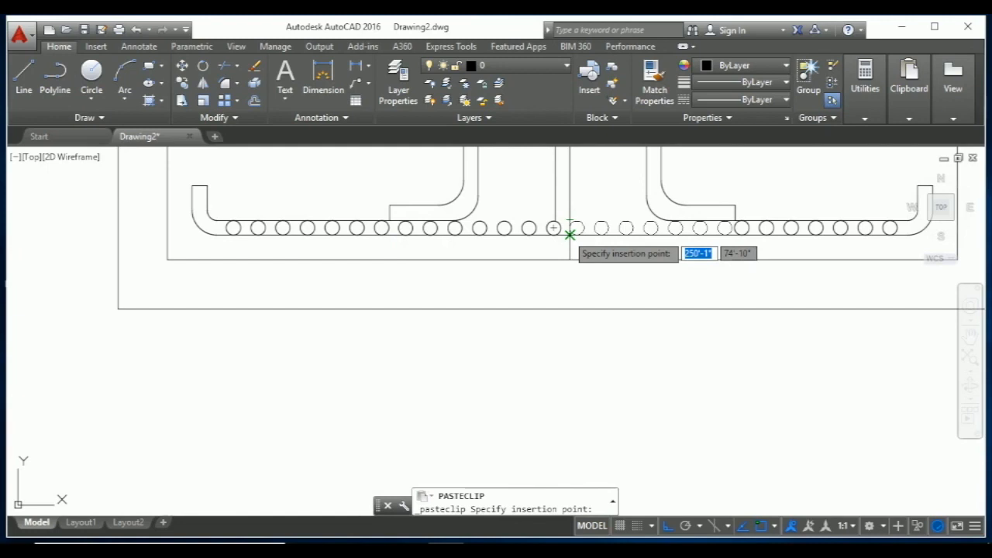
left_click(570, 235)
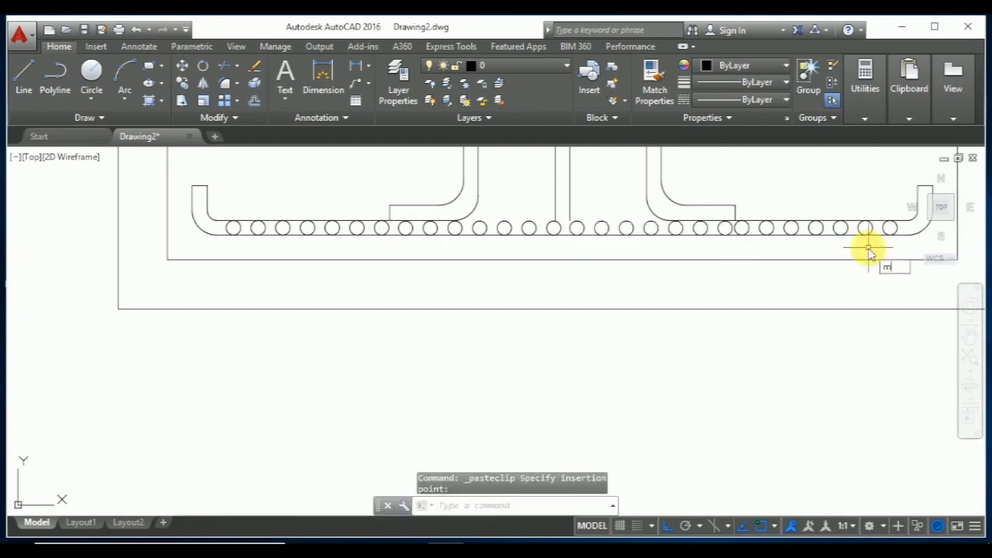
Move the rightmost seven circles slightly right, from the first circle's center to its right quadrant, to even out the spacing
type("m")
key("Return")
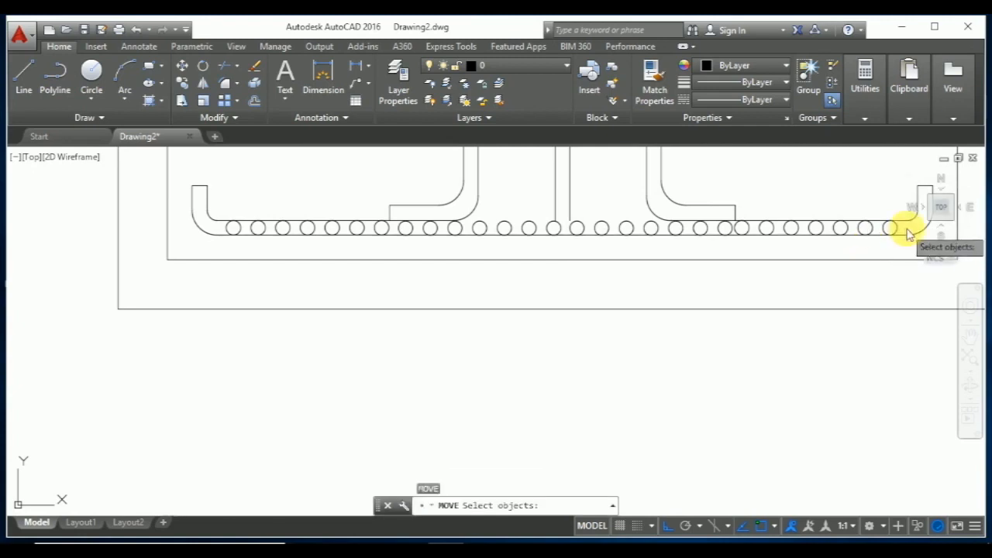
scroll(713, 246, "down", 2)
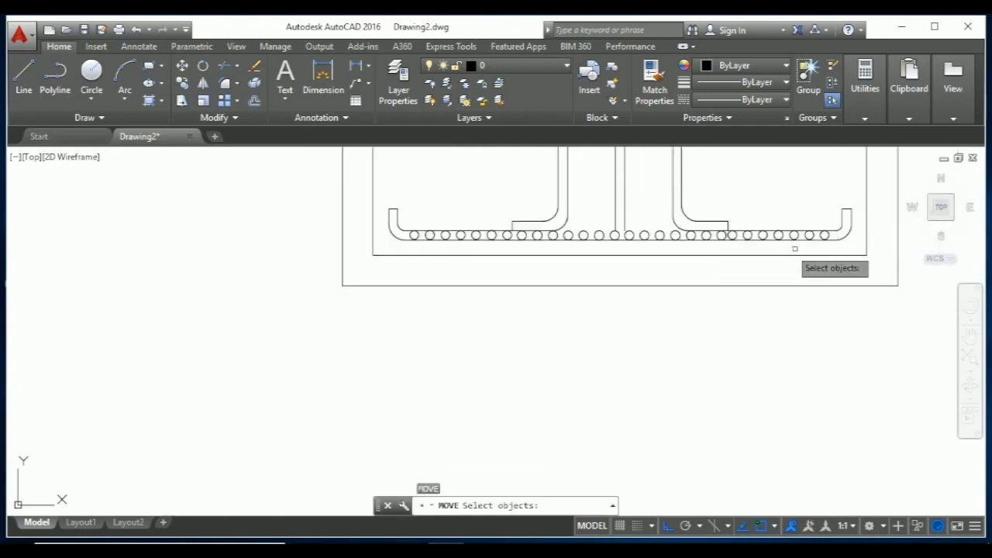
scroll(834, 231, "up", 4)
left_click(832, 243)
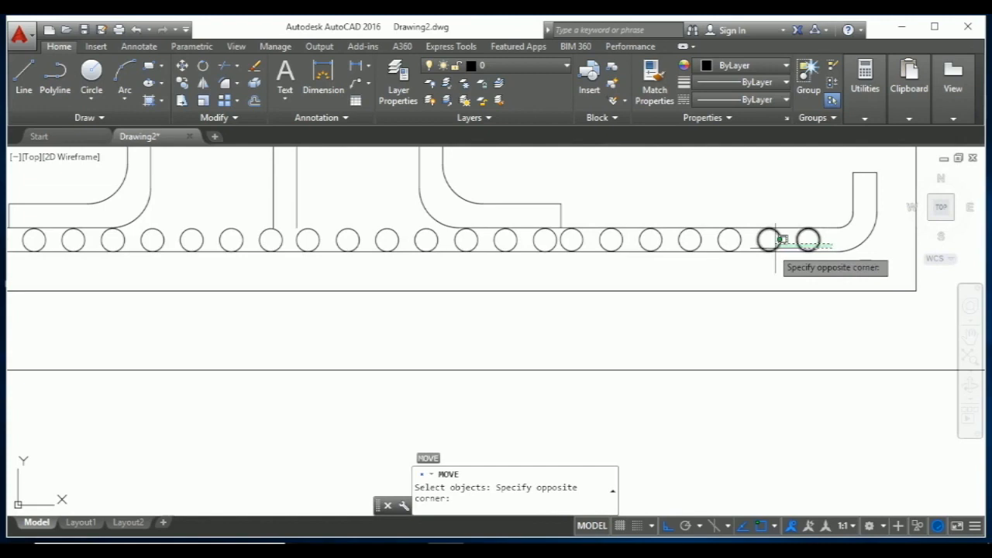
left_click(568, 238)
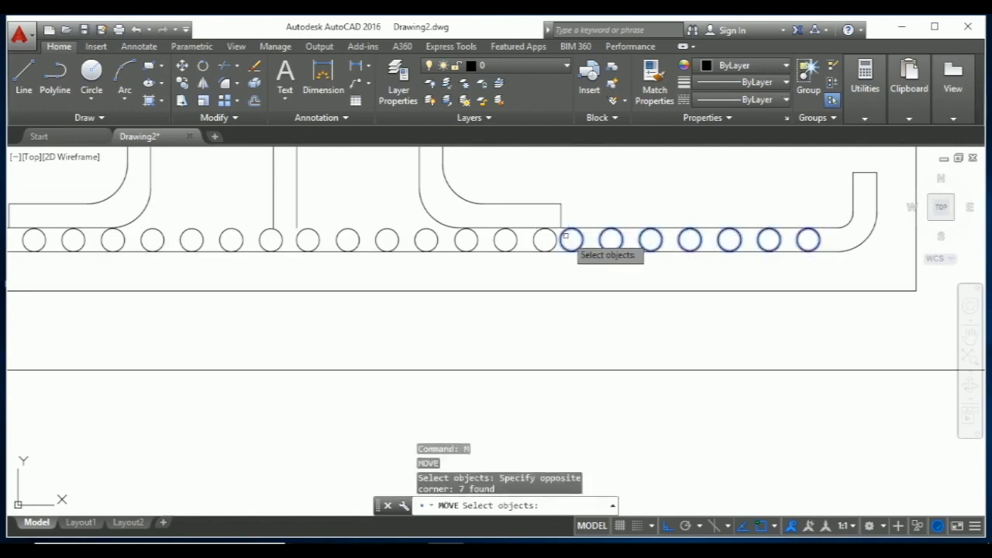
key("Return")
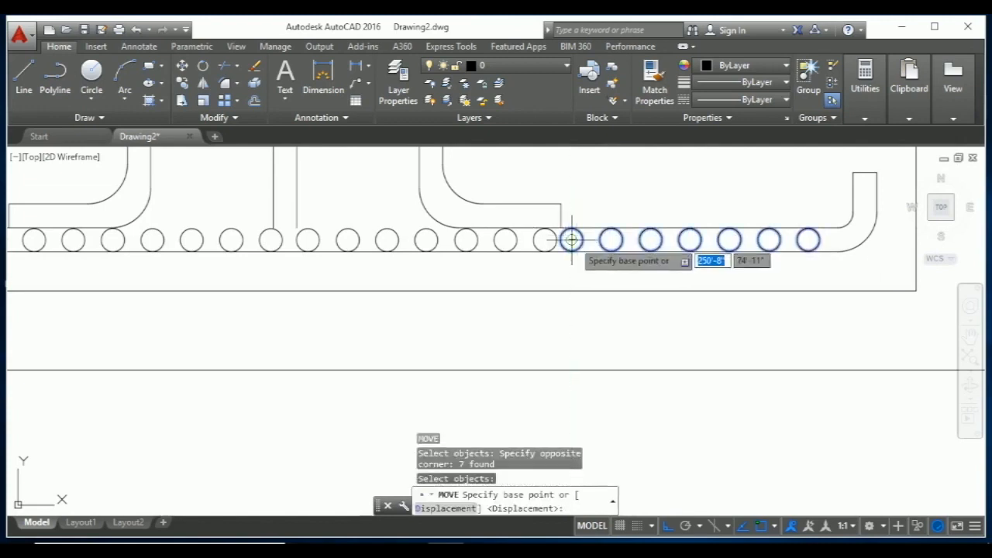
left_click(582, 240)
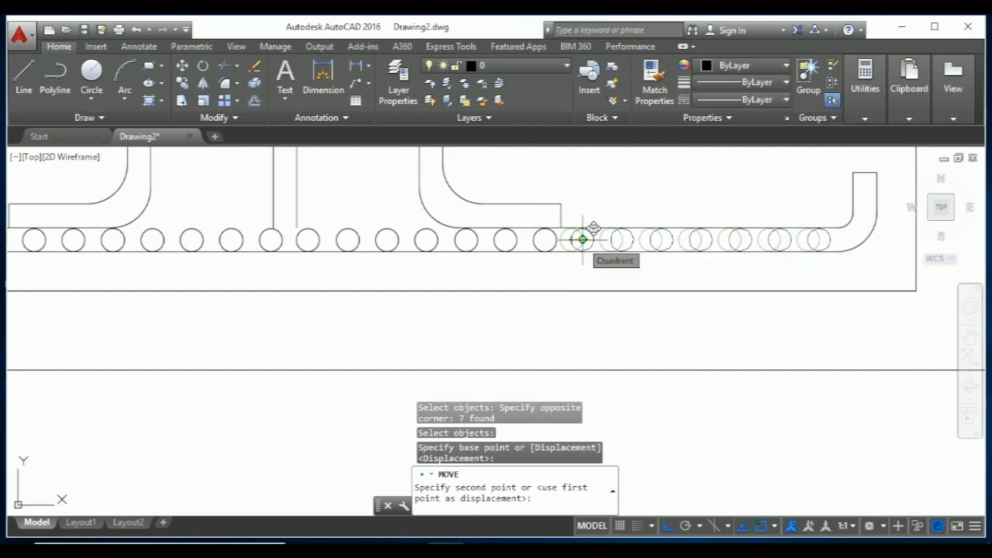
left_click(582, 240)
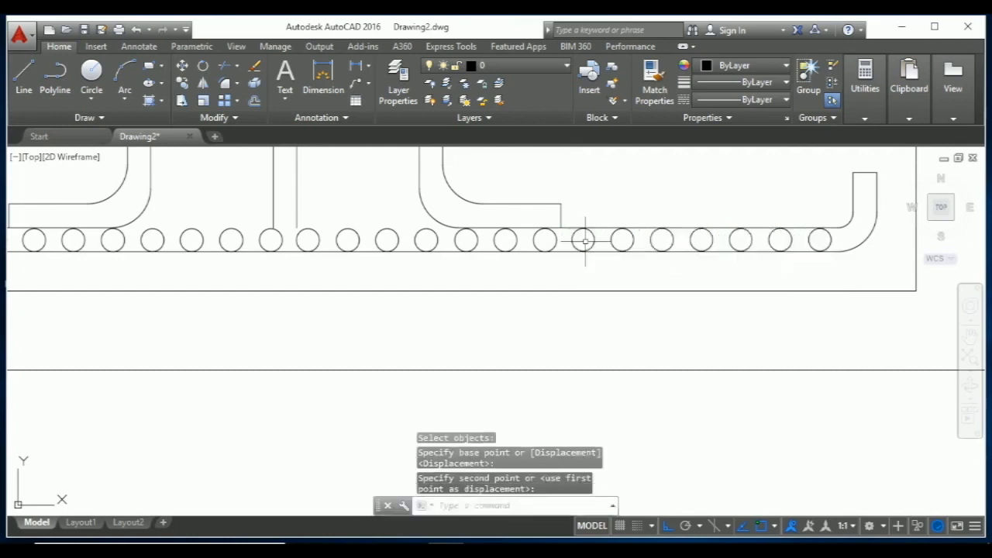
Examine the spacing of the circular bar sections along the bottom bar and the overall footing and column
scroll(554, 265, "down", 5)
scroll(568, 298, "down", 3)
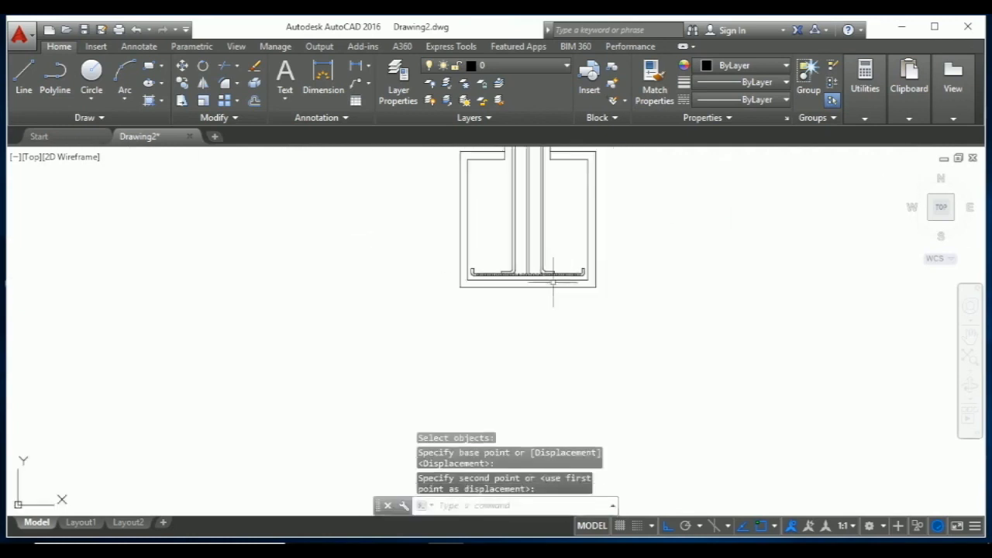
scroll(543, 266, "up", 4)
scroll(434, 239, "up", 2)
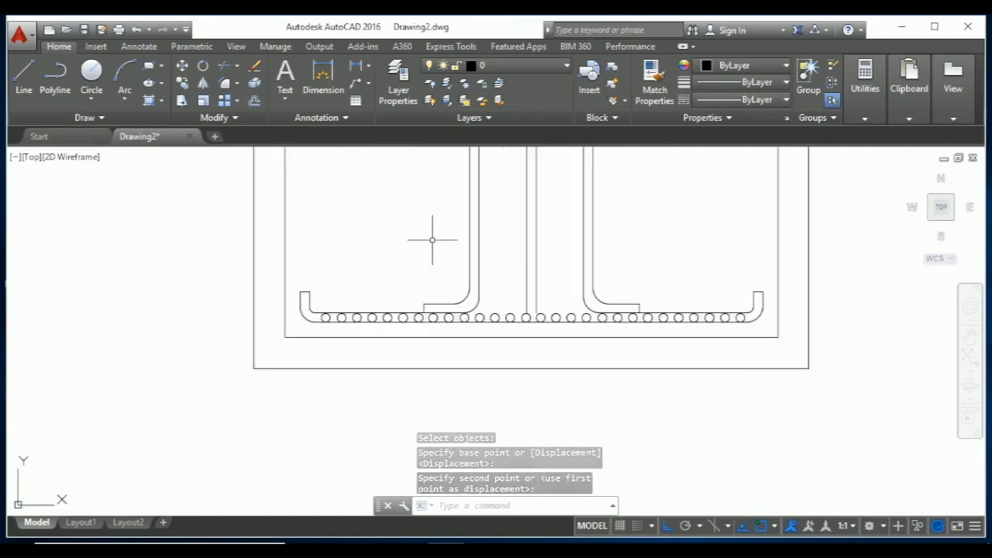
scroll(470, 318, "down", 2)
scroll(471, 312, "down", 3)
scroll(470, 306, "up", 3)
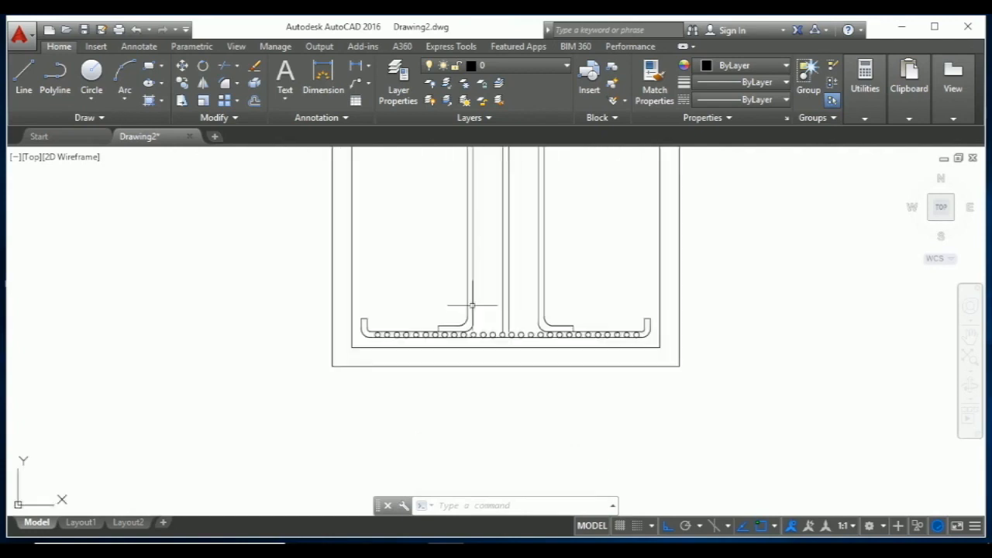
scroll(467, 307, "down", 6)
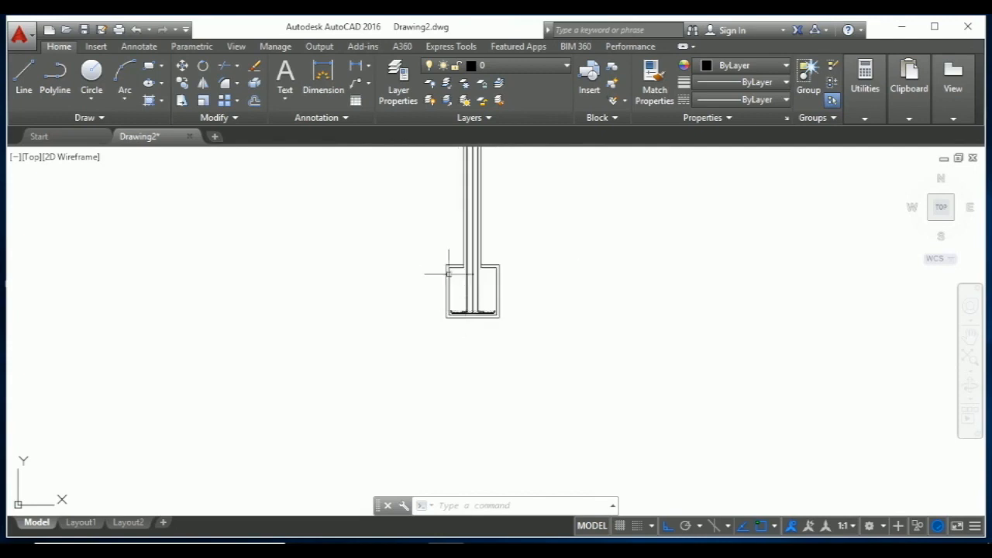
Draw a vertical line from the footing's inner top outline at the column's left face down past the footing's base
scroll(457, 277, "up", 5)
scroll(484, 277, "up", 2)
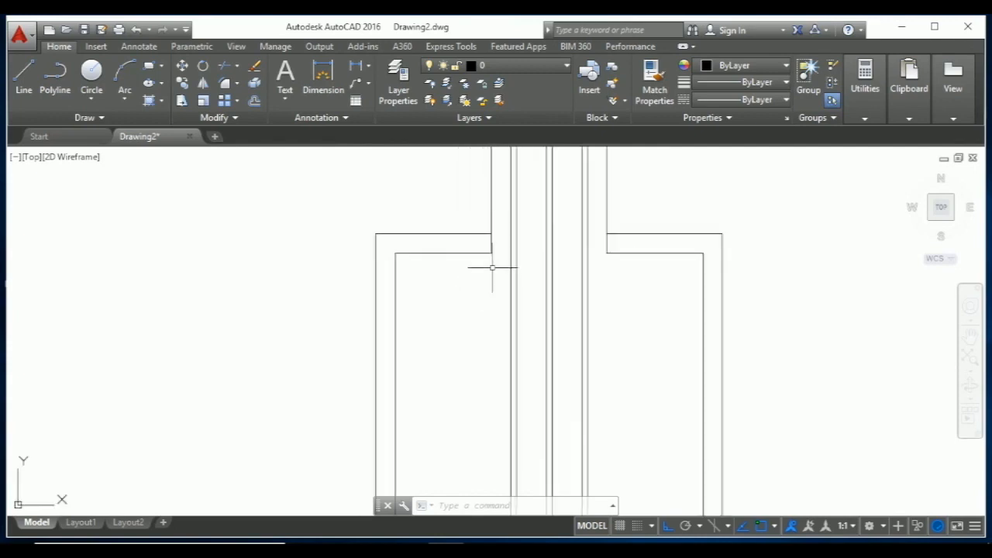
type("l")
key("Return")
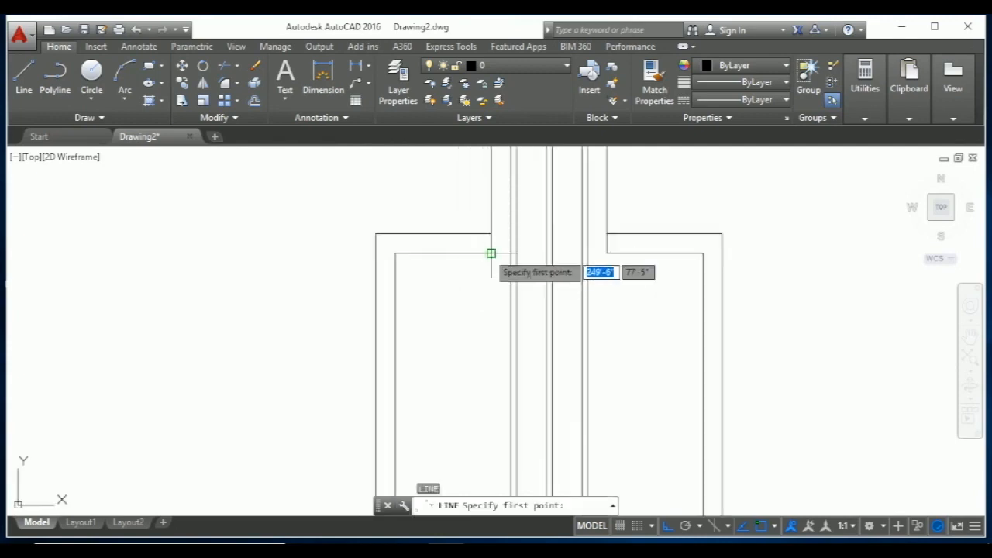
left_click(491, 254)
scroll(489, 255, "down", 5)
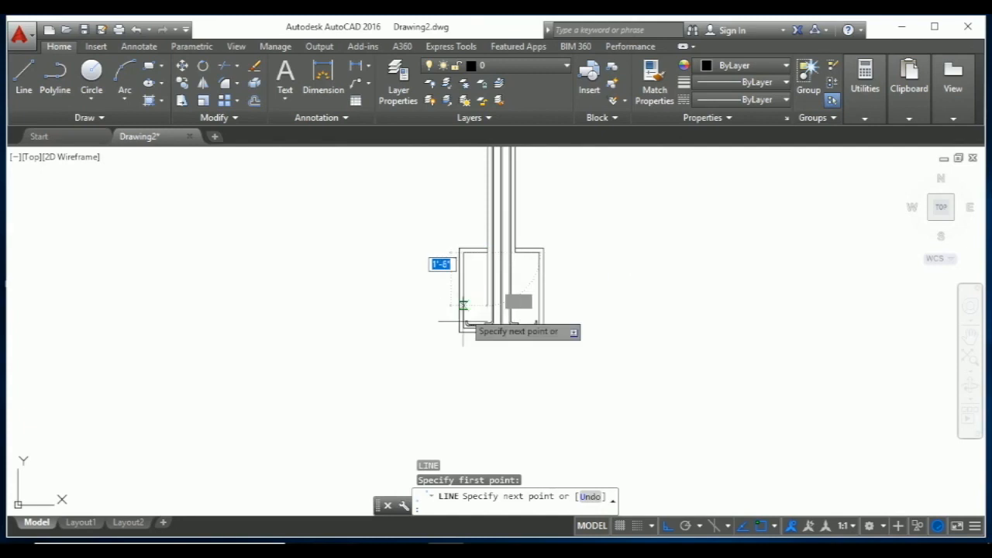
left_click(486, 392)
key("Return")
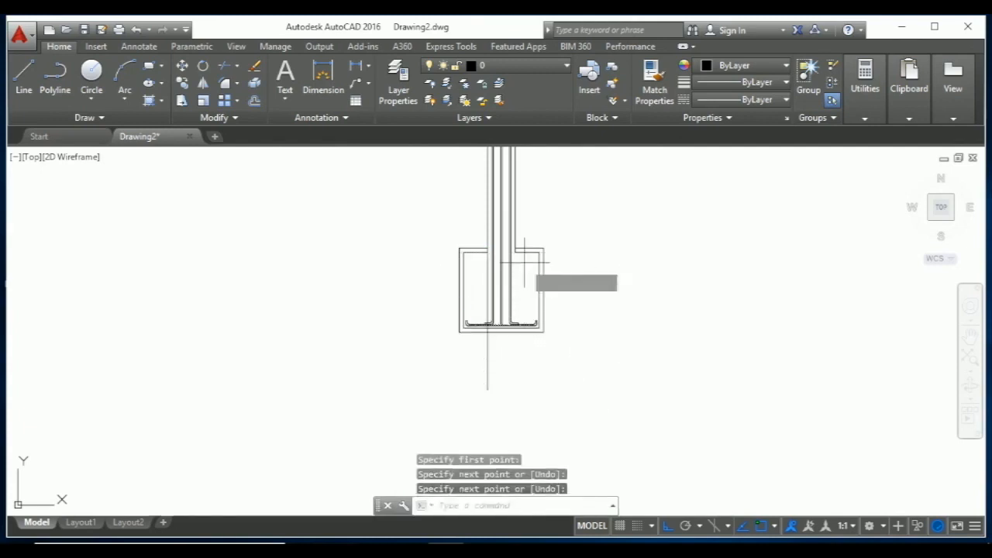
Draw a matching vertical line from the inner top outline at the column's right face down past the footing's base
key("Return")
left_click(517, 323)
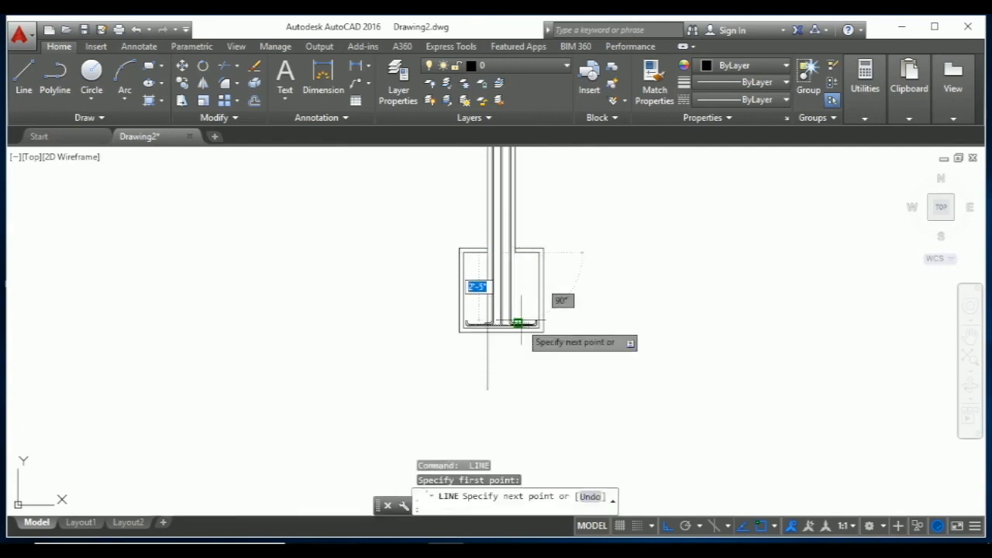
left_click(511, 366)
scroll(515, 304, "up", 5)
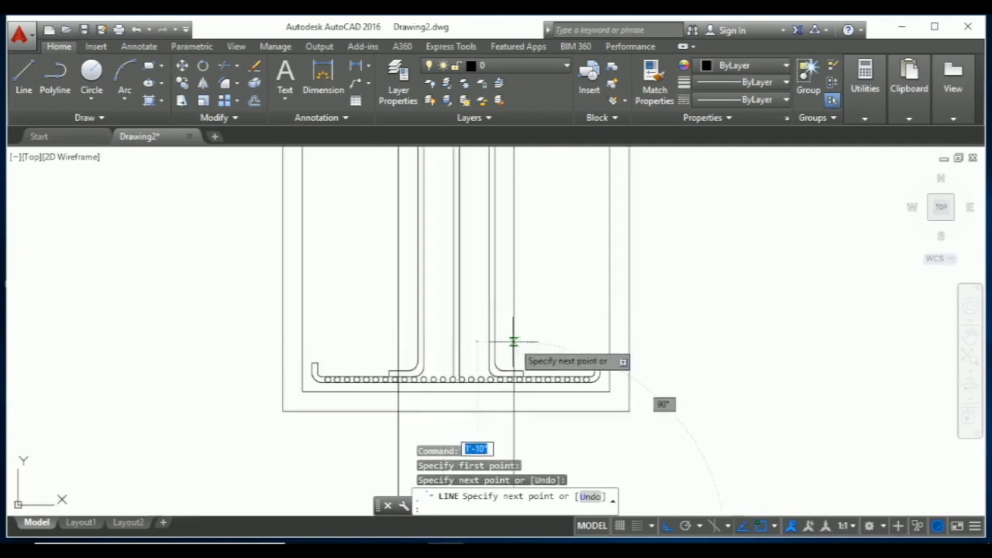
scroll(515, 353, "up", 2)
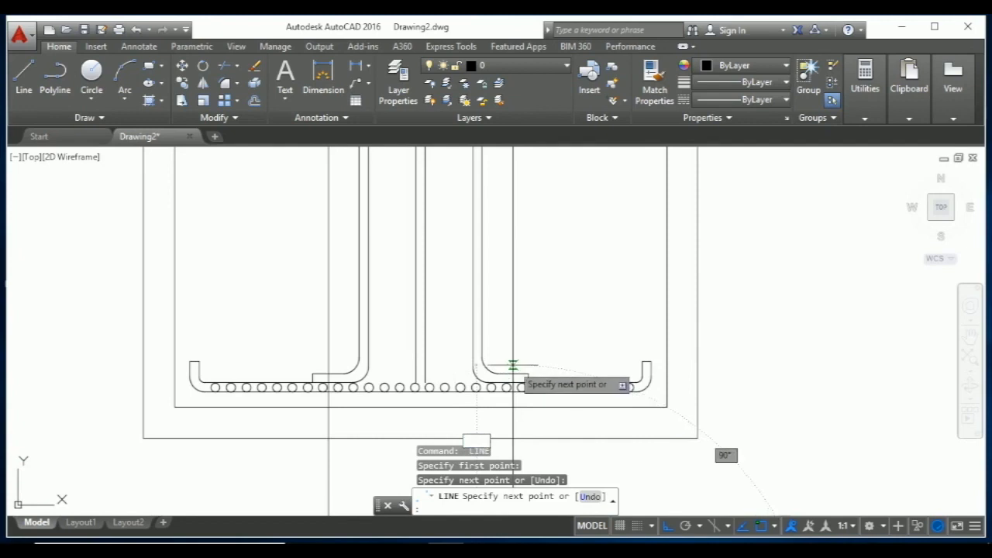
scroll(513, 365, "down", 3)
key("Escape")
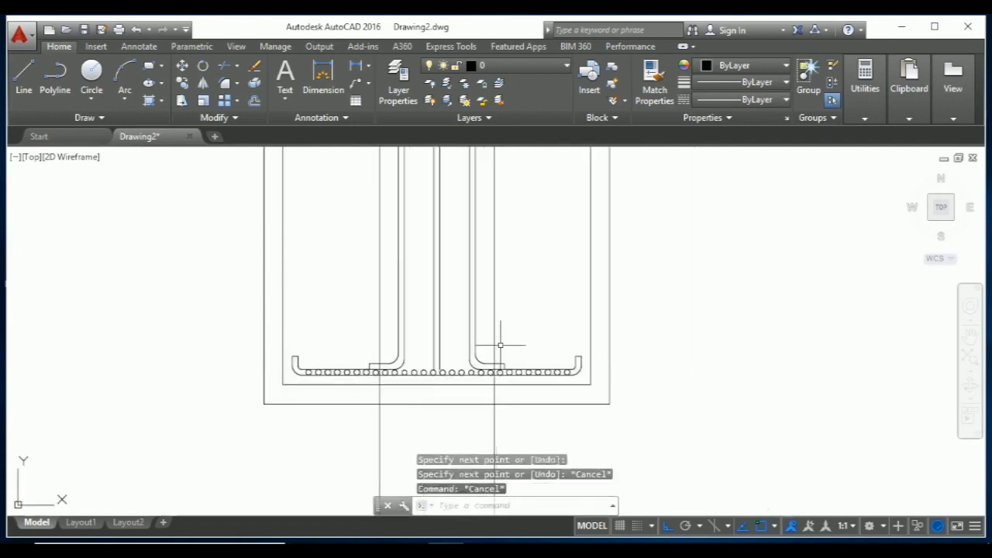
scroll(501, 345, "up", 2)
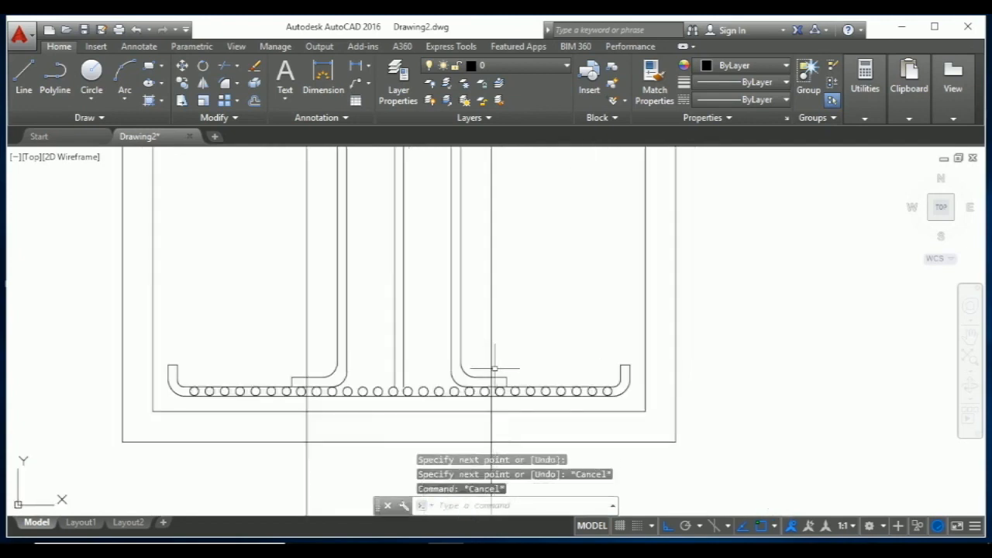
scroll(494, 369, "up", 2)
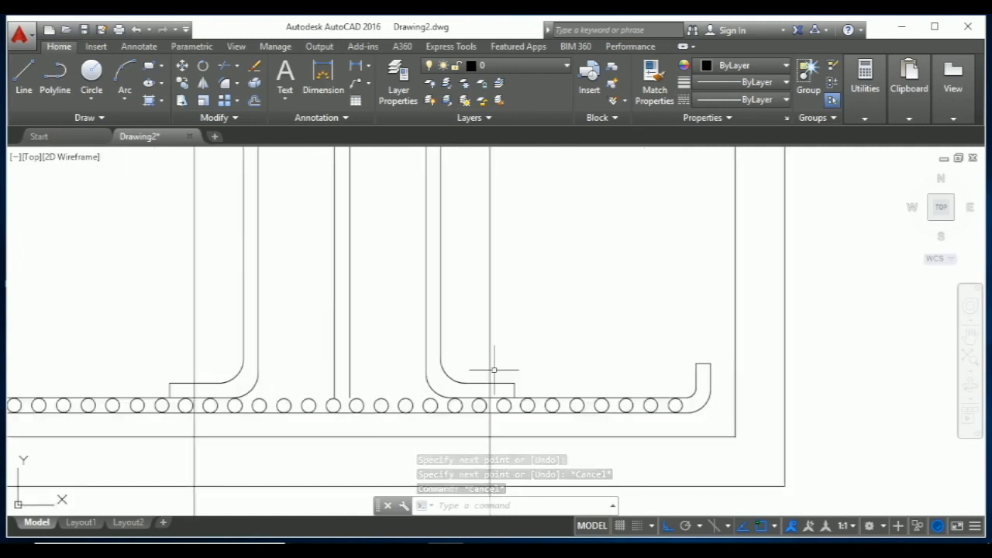
scroll(494, 369, "down", 3)
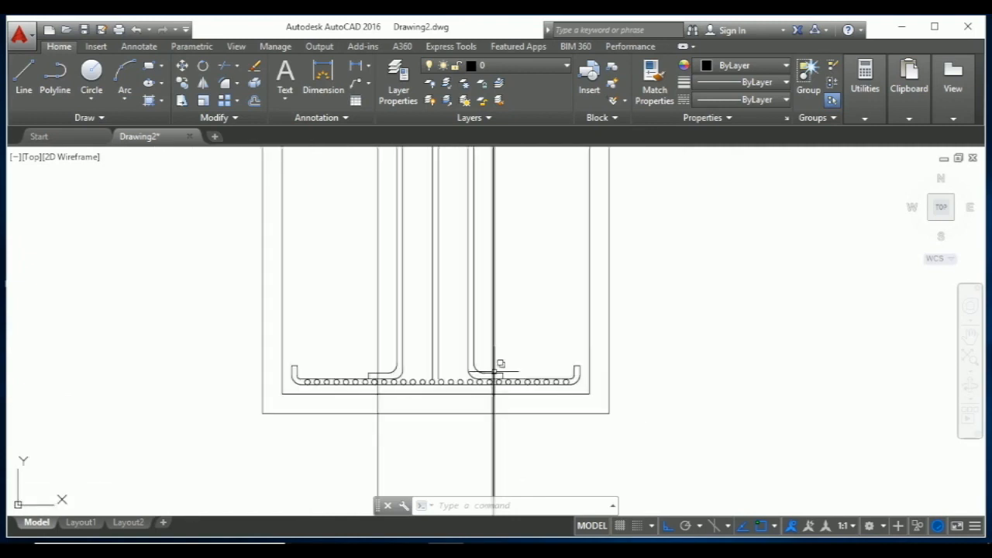